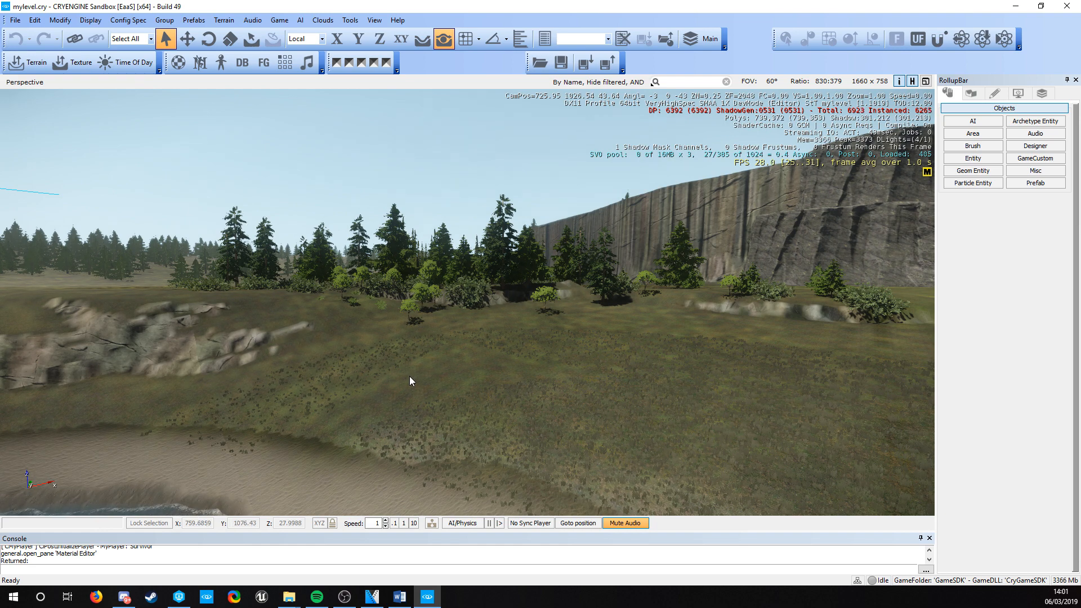
Examine the river, its sandy banks and the surrounding terrain.
{"action": "right_click_drag", "start_coordinate": [403, 374], "coordinate": [306, 394]}
{"action": "key", "text": "s"}
{"action": "key", "text": "w"}
{"action": "key", "text": "d"}
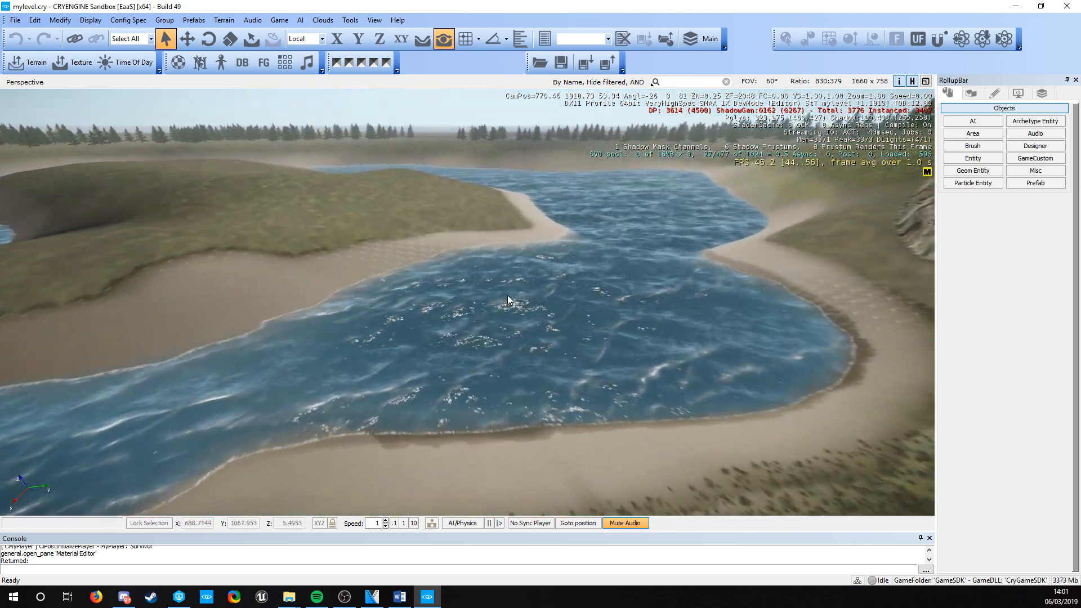
{"action": "right_click_drag", "start_coordinate": [508, 295], "coordinate": [519, 350]}
{"action": "key", "text": "w"}
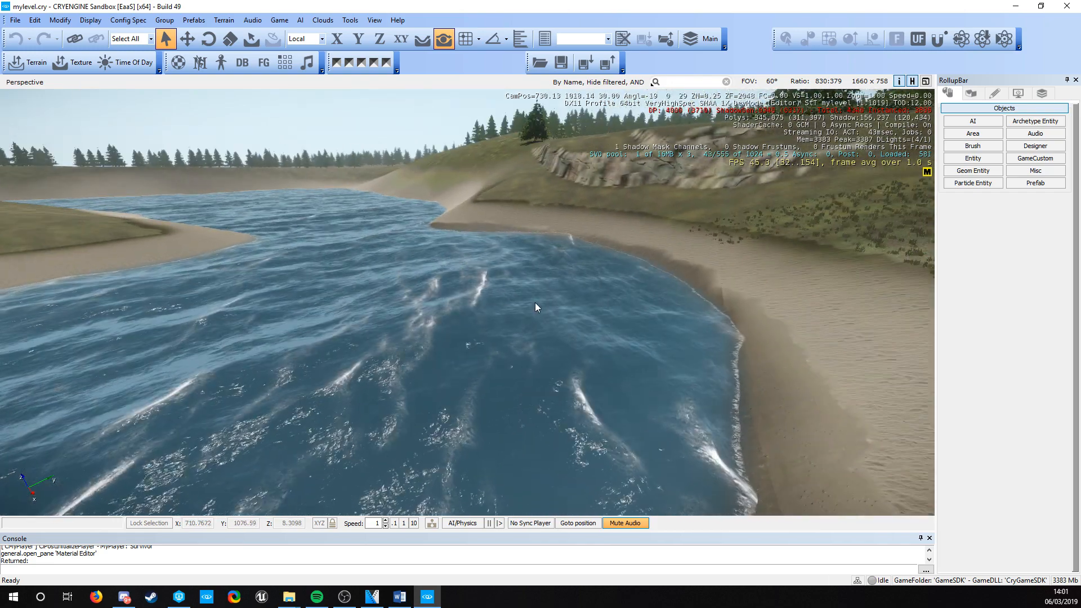
{"action": "key", "text": "a"}
{"action": "right_click_drag", "start_coordinate": [535, 303], "coordinate": [786, 276]}
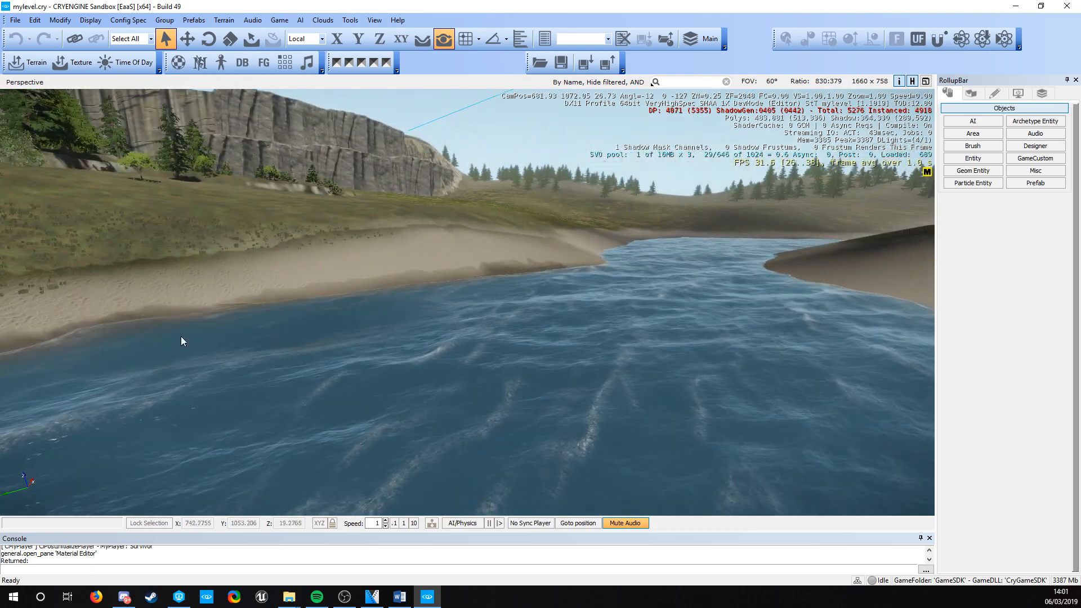
{"action": "right_click_drag", "start_coordinate": [366, 338], "coordinate": [473, 345]}
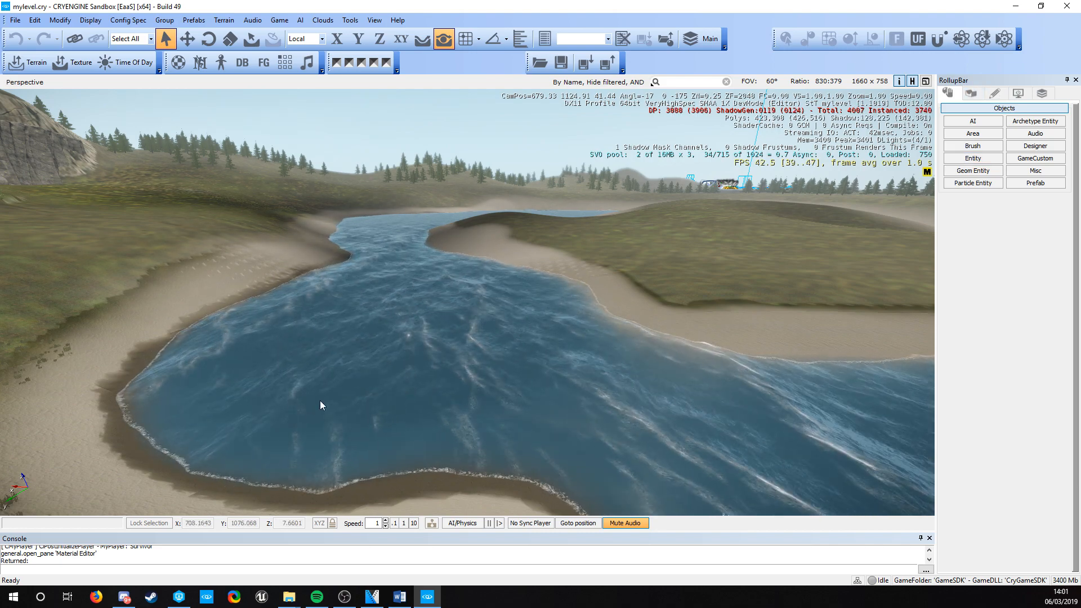
{"action": "right_click_drag", "start_coordinate": [320, 401], "coordinate": [256, 347]}
{"action": "key", "text": "a"}
{"action": "right_click_drag", "start_coordinate": [384, 432], "coordinate": [322, 444]}
{"action": "key", "text": "w"}
{"action": "key", "text": "d"}
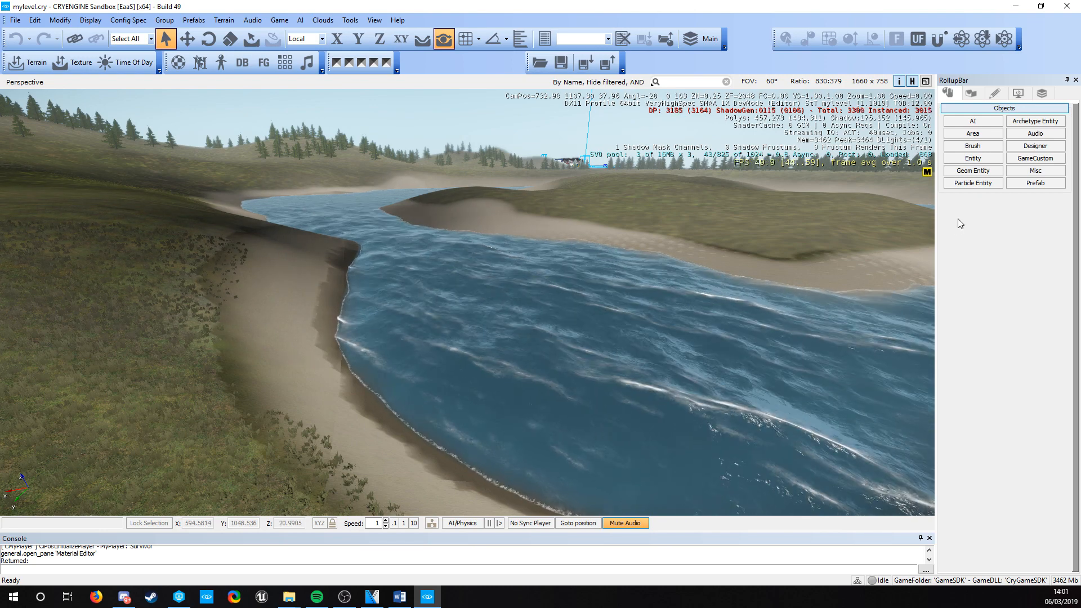
Set up terrain modification with the Flatten brush and an outside radius of 32.359.
{"action": "left_click", "coordinate": [971, 93]}
{"action": "left_click", "coordinate": [973, 121]}
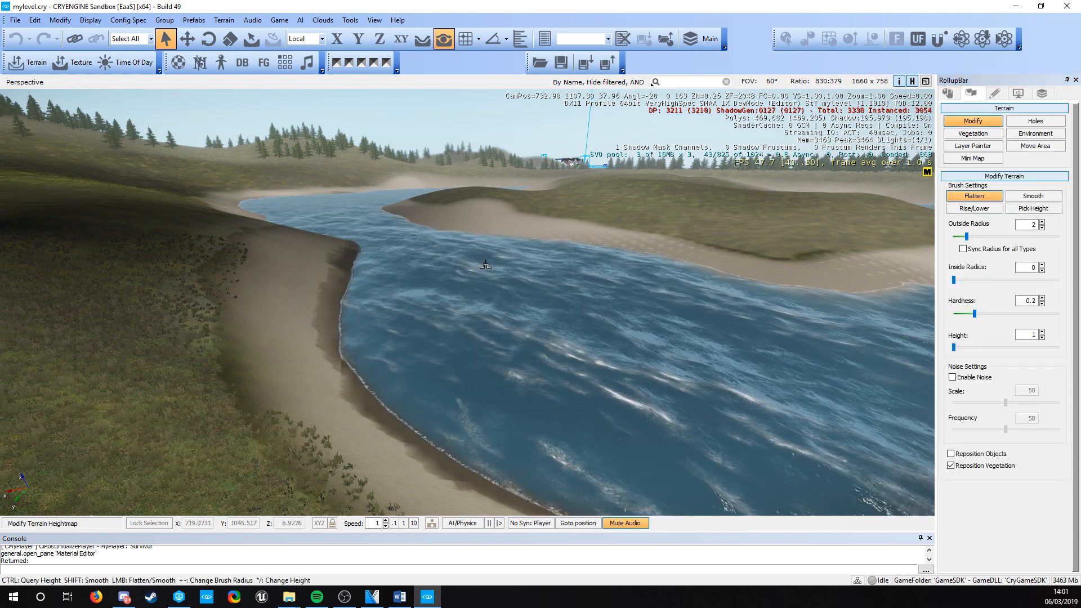
{"action": "key", "text": "d"}
{"action": "right_click_drag", "start_coordinate": [427, 358], "coordinate": [442, 363]}
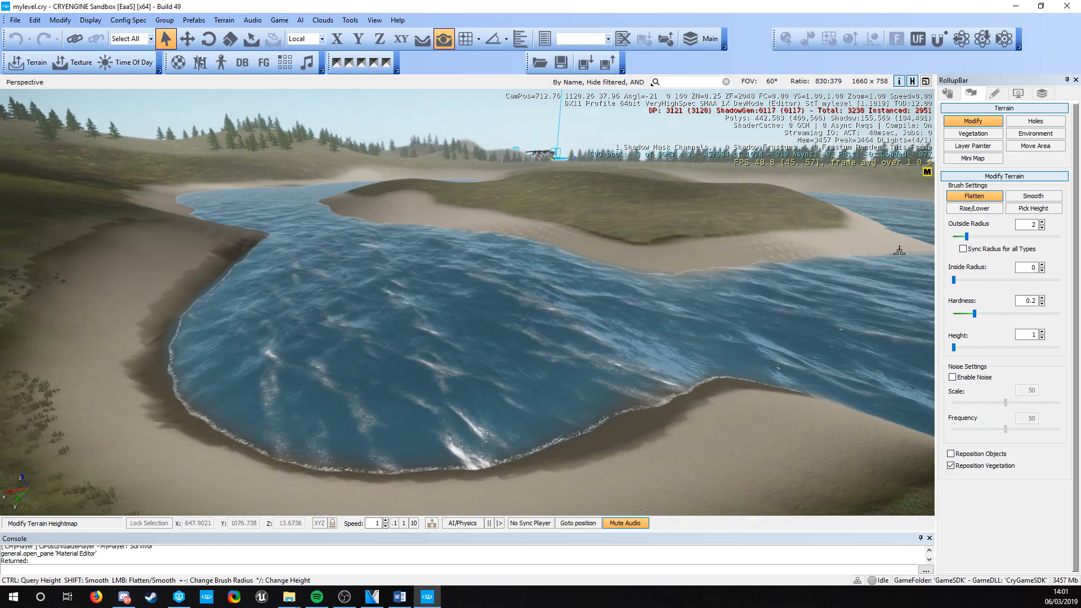
{"action": "left_click", "coordinate": [974, 196]}
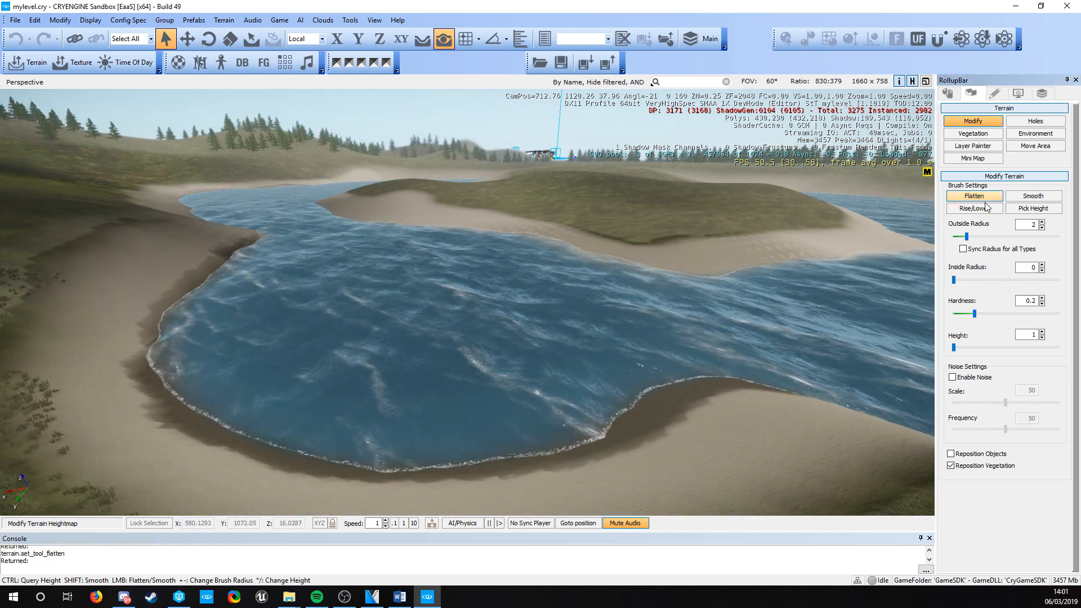
{"action": "left_click", "coordinate": [1002, 236]}
{"action": "left_click", "coordinate": [1022, 237]}
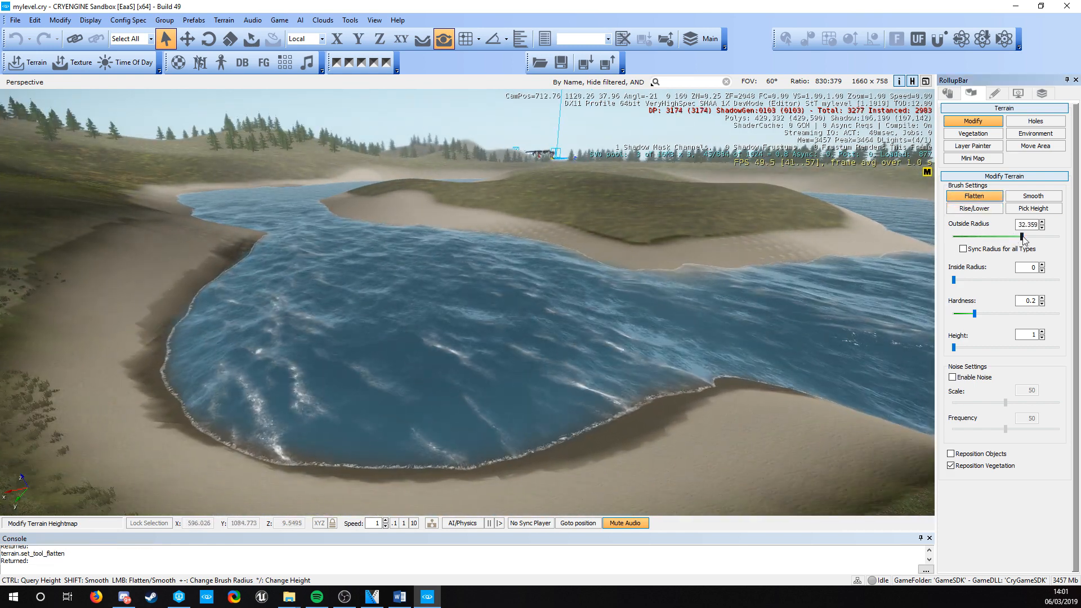
Pick the height of the sandy river bank as the flatten height, 20.361.
{"action": "mouse_move", "coordinate": [358, 452]}
{"action": "right_mouse_down"}
{"action": "mouse_move", "coordinate": [265, 448]}
{"action": "mouse_move", "coordinate": [219, 411]}
{"action": "mouse_move", "coordinate": [186, 448]}
{"action": "mouse_move", "coordinate": [194, 423]}
{"action": "right_mouse_up"}
{"action": "key", "text": "w"}
{"action": "key", "text": "ctrl"}
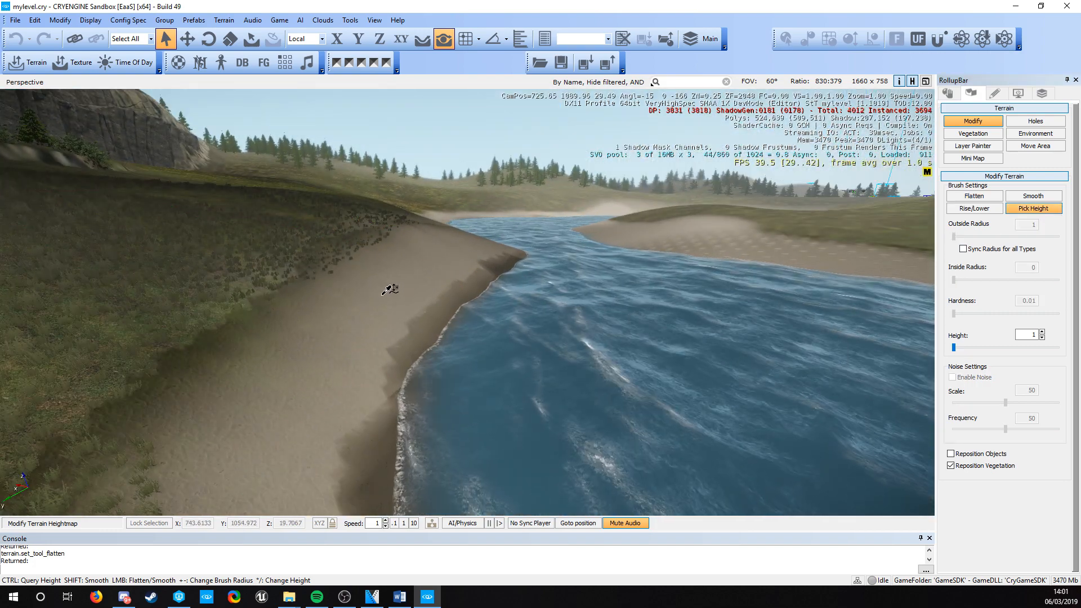
{"action": "key", "text": "s"}
{"action": "mouse_move", "coordinate": [417, 327]}
{"action": "right_mouse_down"}
{"action": "mouse_move", "coordinate": [459, 349]}
{"action": "mouse_move", "coordinate": [516, 349]}
{"action": "mouse_move", "coordinate": [436, 338]}
{"action": "right_mouse_up"}
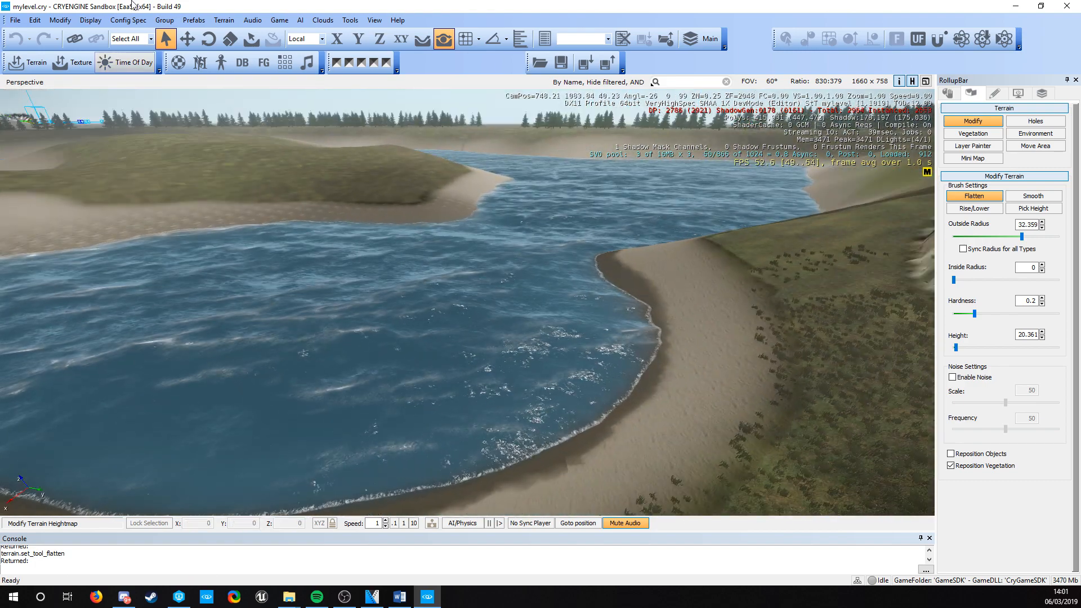
Flatten the river bend beside the sampled bank, raising its bed above the water.
{"action": "left_click", "coordinate": [224, 21]}
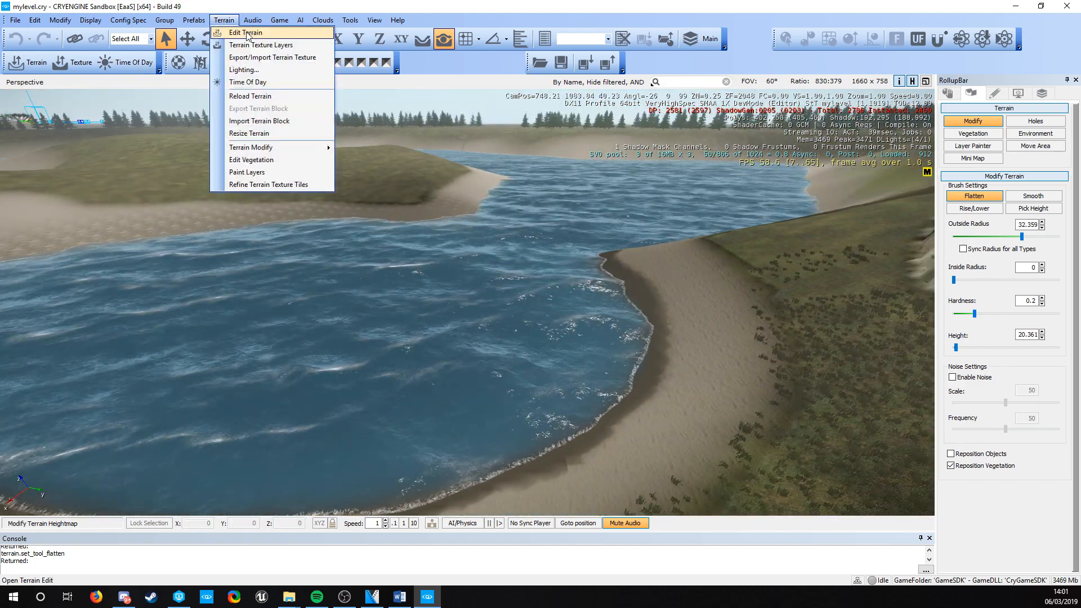
{"action": "key", "text": "a"}
{"action": "right_click_drag", "start_coordinate": [596, 302], "coordinate": [549, 325]}
{"action": "key", "text": "s"}
{"action": "key", "text": "d"}
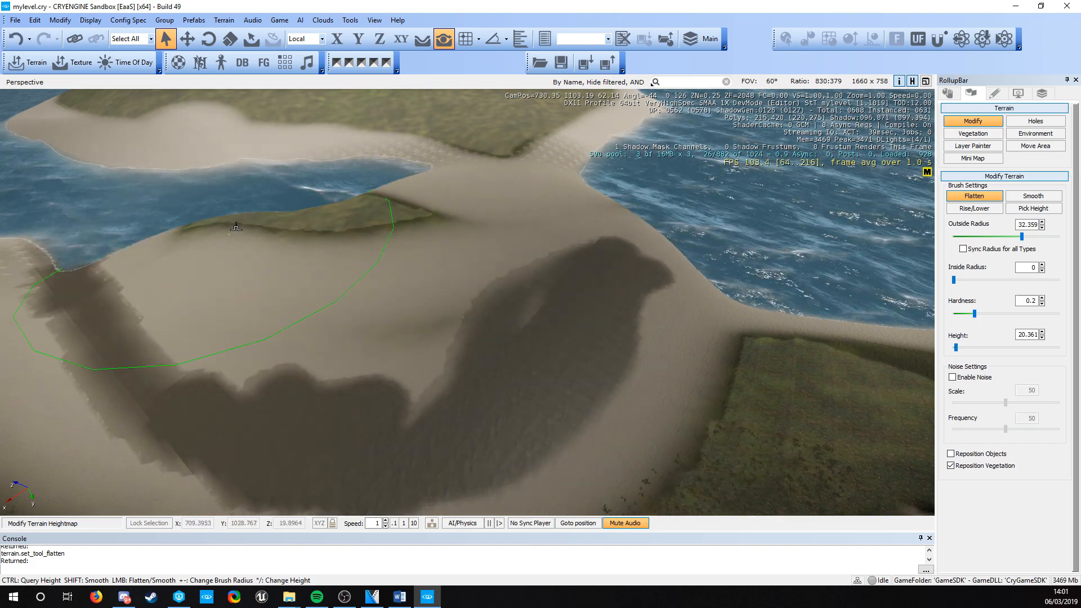
{"action": "key", "text": "a"}
{"action": "right_click_drag", "start_coordinate": [129, 180], "coordinate": [499, 235]}
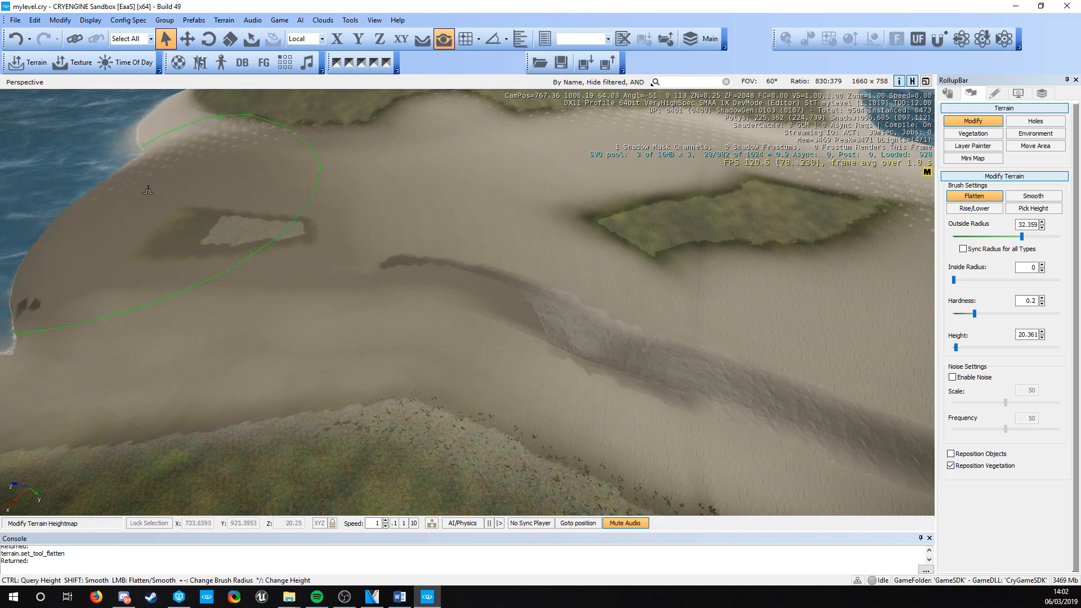
{"action": "key", "text": "a"}
{"action": "mouse_move", "coordinate": [148, 191]}
{"action": "left_mouse_down"}
{"action": "mouse_move", "coordinate": [113, 209]}
{"action": "mouse_move", "coordinate": [195, 222]}
{"action": "left_mouse_up"}
{"action": "right_click_drag", "start_coordinate": [241, 194], "coordinate": [602, 257]}
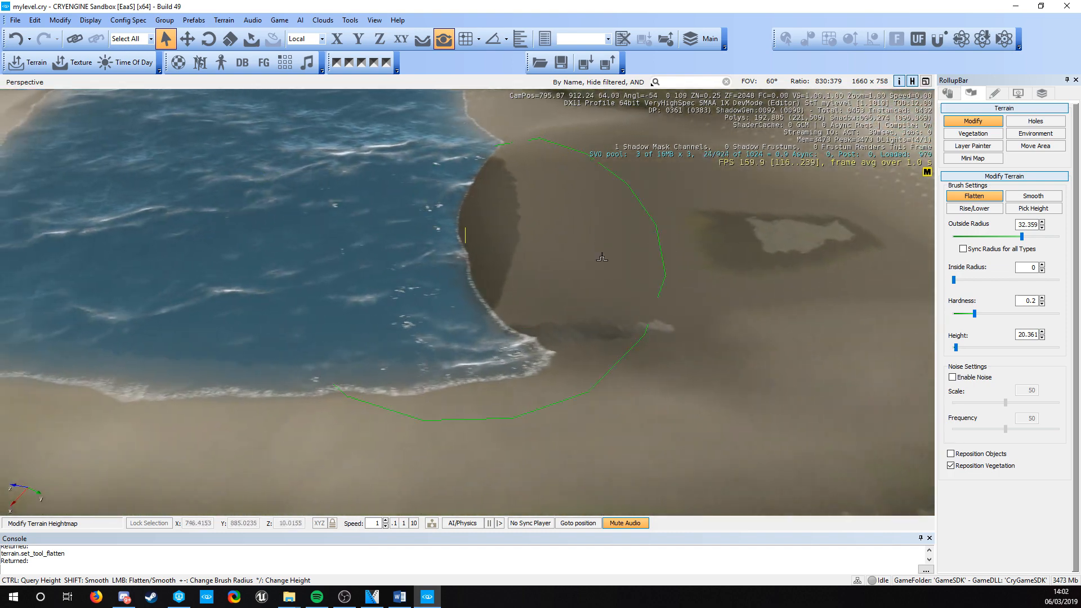
Flatten the following wide stretch of river so the two sandy banks join.
{"action": "key", "text": "a"}
{"action": "left_click_drag", "start_coordinate": [602, 257], "coordinate": [551, 245]}
{"action": "key", "text": "a"}
{"action": "right_click_drag", "start_coordinate": [174, 216], "coordinate": [365, 259]}
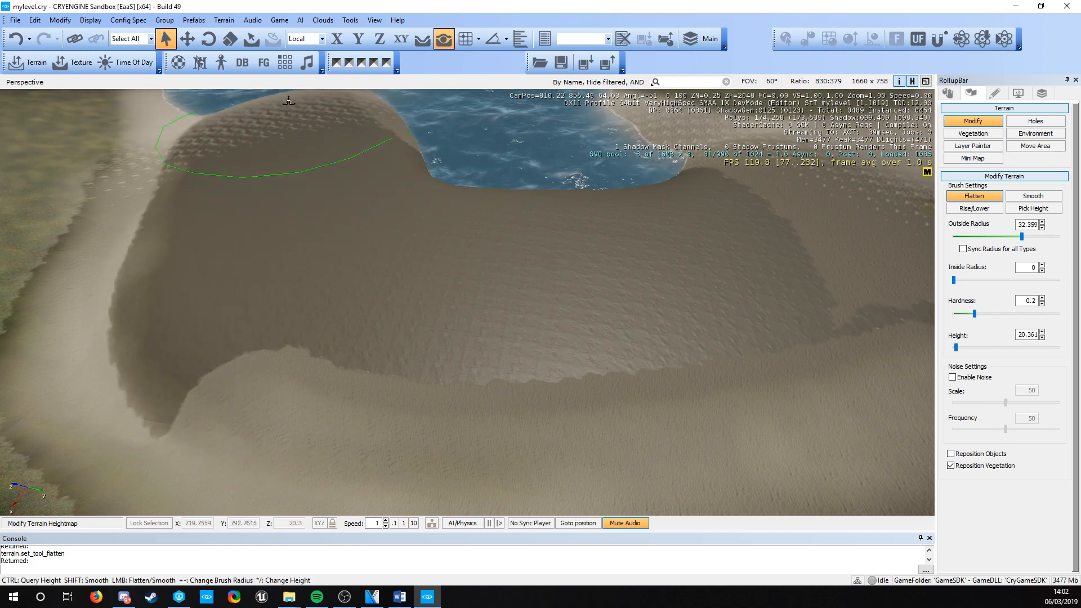
{"action": "key", "text": "a"}
{"action": "right_click_drag", "start_coordinate": [289, 101], "coordinate": [384, 190]}
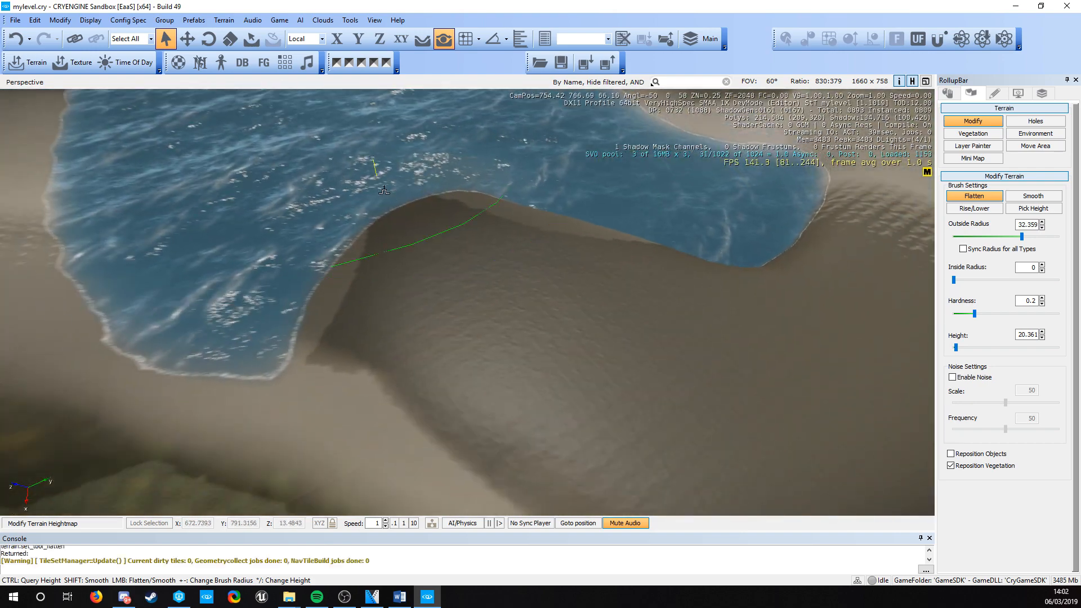
{"action": "key", "text": "s"}
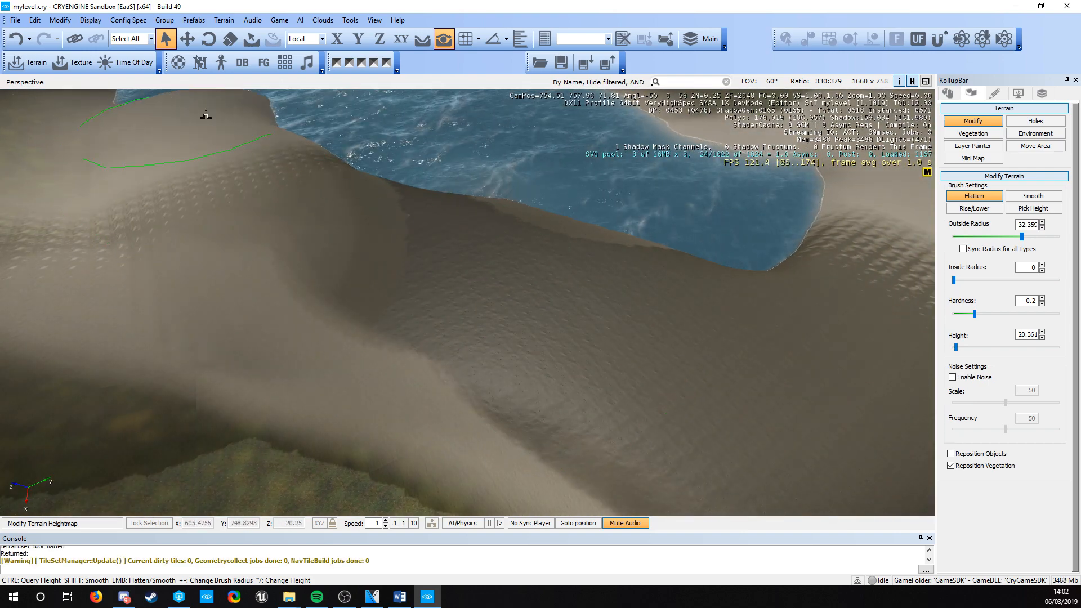
{"action": "key", "text": "a"}
{"action": "right_click_drag", "start_coordinate": [598, 144], "coordinate": [550, 181]}
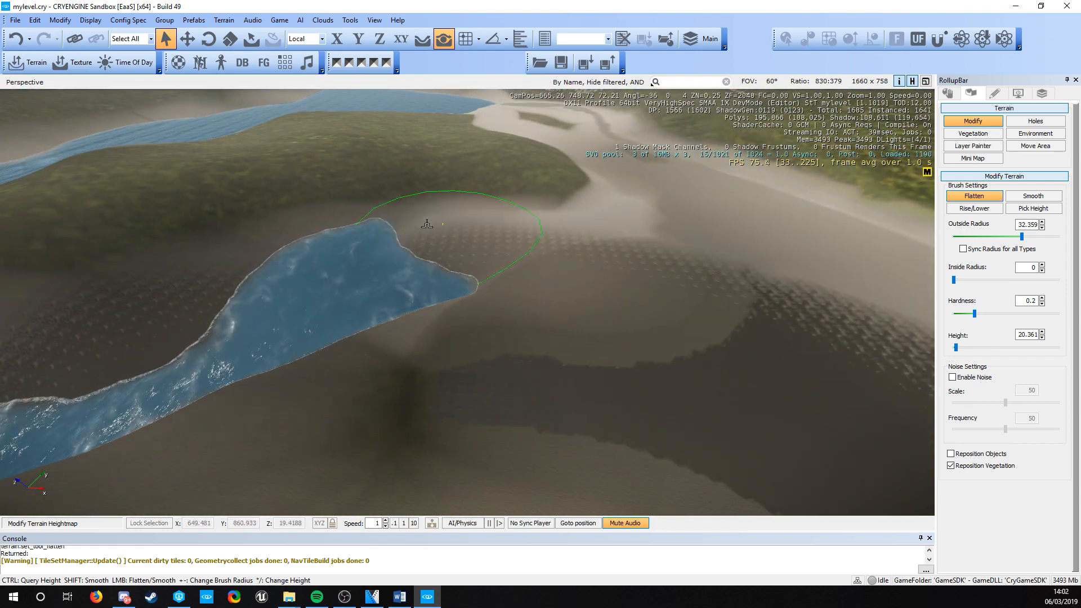
{"action": "key", "text": "s"}
{"action": "right_click_drag", "start_coordinate": [307, 360], "coordinate": [276, 355]}
{"action": "key", "text": "a"}
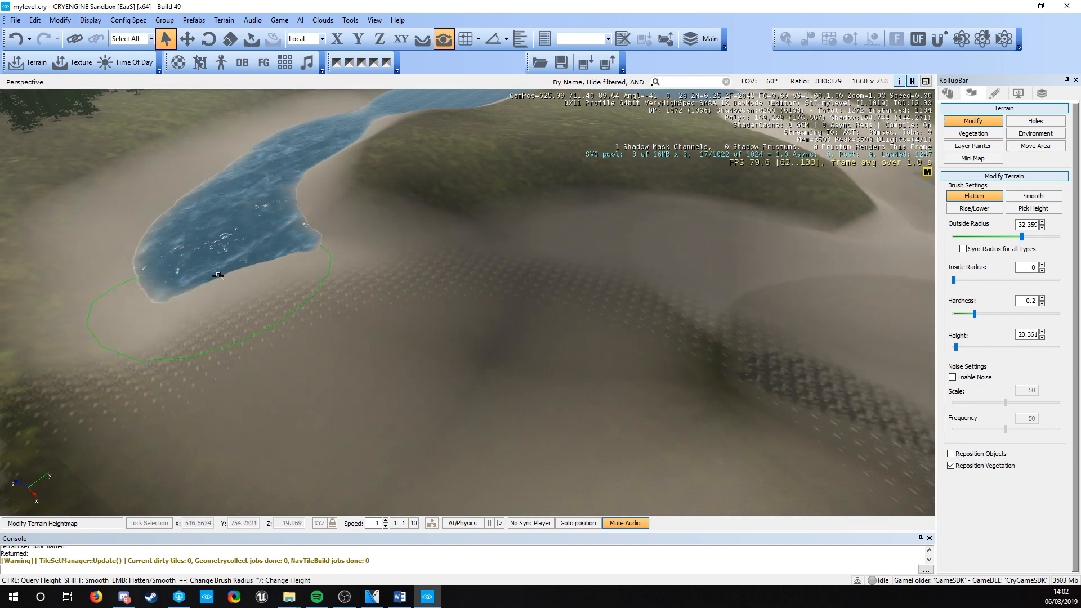
Flatten the river channel along the far side of the grassy hill, filling it from the existing sand edge.
{"action": "key", "text": "w"}
{"action": "right_click_drag", "start_coordinate": [235, 163], "coordinate": [230, 95]}
{"action": "key", "text": "a"}
{"action": "key", "text": "w"}
{"action": "key", "text": "a"}
{"action": "right_click_drag", "start_coordinate": [337, 248], "coordinate": [425, 302]}
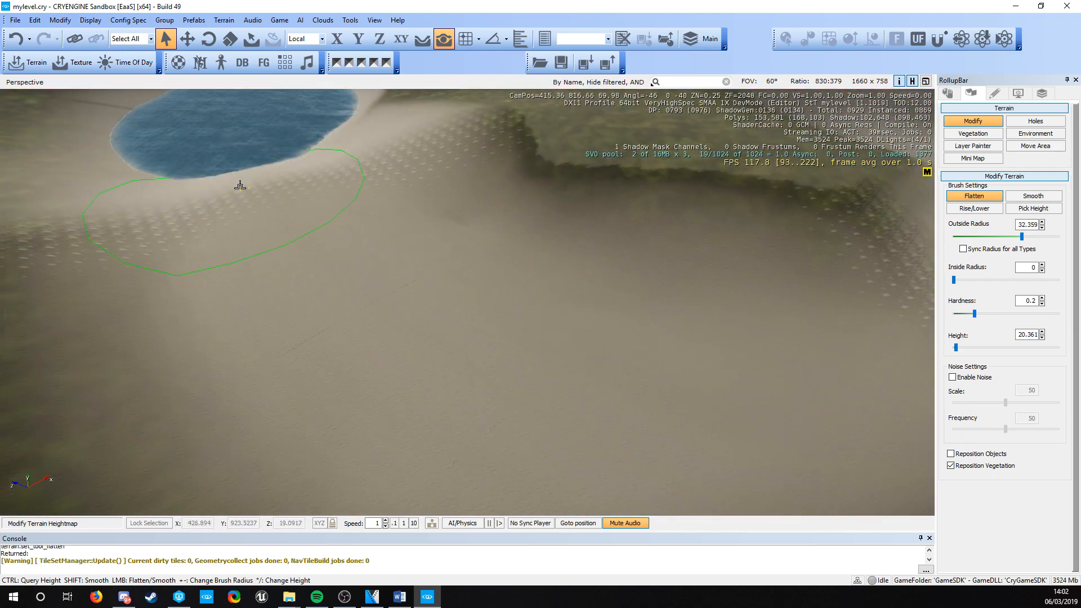
{"action": "mouse_move", "coordinate": [234, 162]}
{"action": "right_mouse_down"}
{"action": "mouse_move", "coordinate": [232, 127]}
{"action": "mouse_move", "coordinate": [218, 114]}
{"action": "mouse_move", "coordinate": [284, 148]}
{"action": "right_mouse_up"}
{"action": "key", "text": "shift+w"}
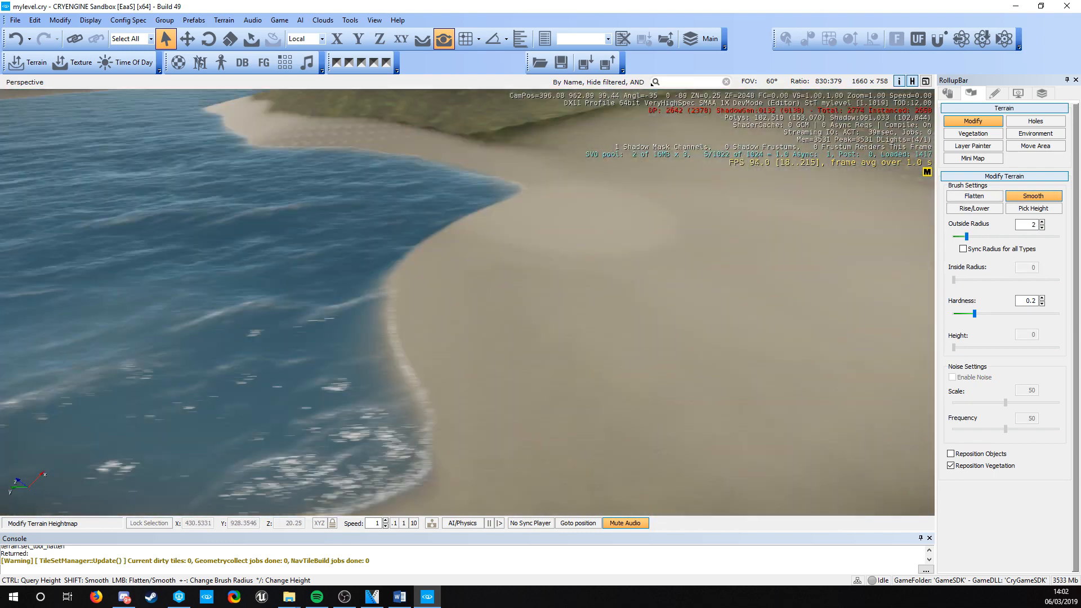
{"action": "right_click_drag", "start_coordinate": [647, 331], "coordinate": [649, 332]}
{"action": "key", "text": "shift+s"}
{"action": "key", "text": "shift+a"}
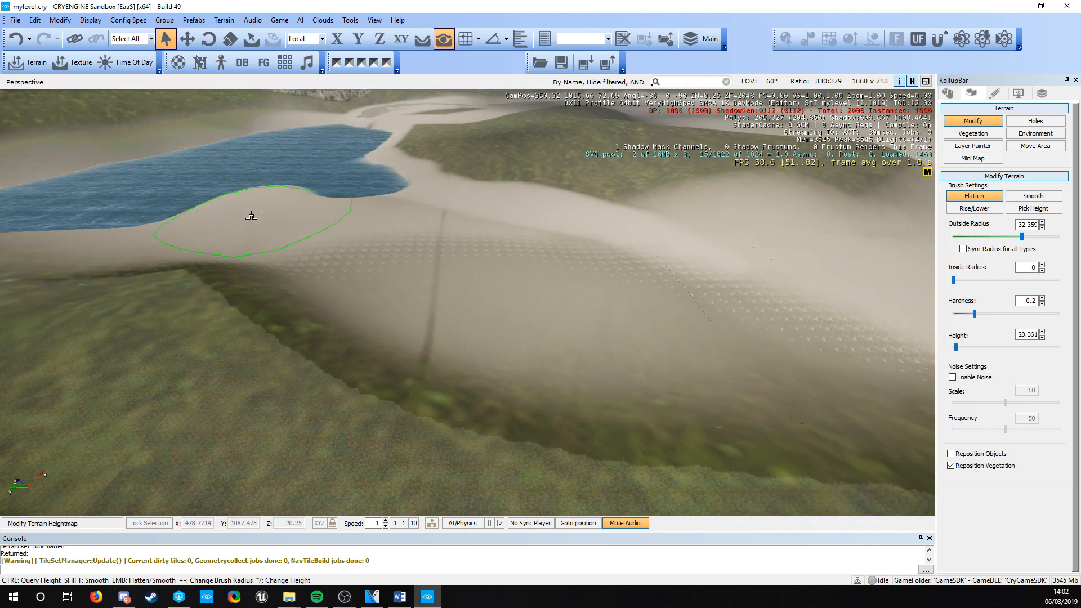
{"action": "key", "text": "shift+a"}
{"action": "mouse_move", "coordinate": [251, 216]}
{"action": "right_mouse_down"}
{"action": "mouse_move", "coordinate": [250, 181]}
{"action": "mouse_move", "coordinate": [257, 219]}
{"action": "right_mouse_up"}
{"action": "key", "text": "shift+w"}
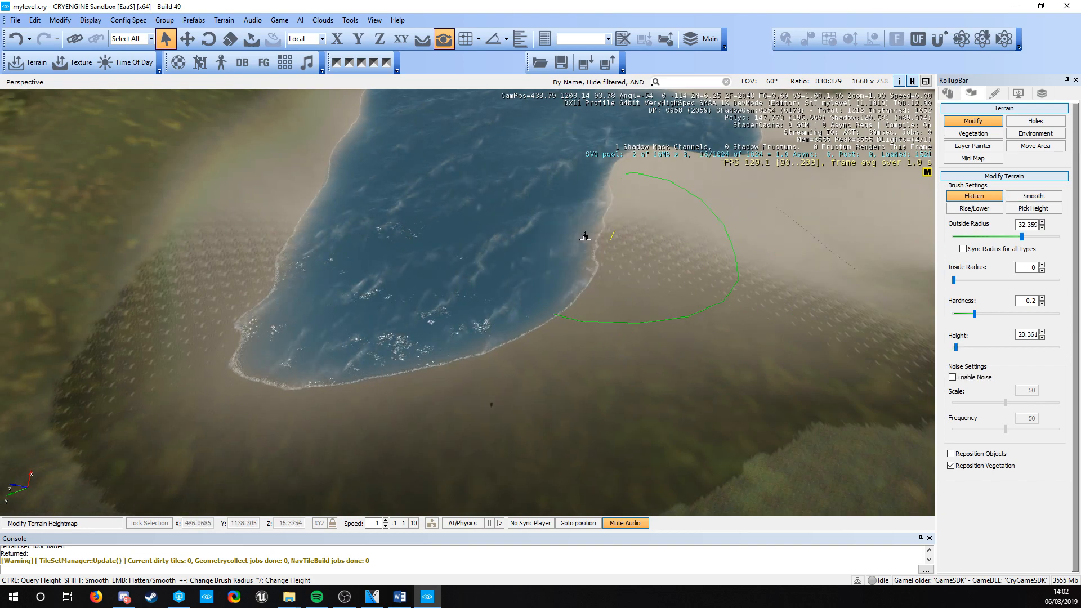
Flatten the last water-filled section of the river, closing the loop back to the first bend.
{"action": "left_click_drag", "start_coordinate": [351, 181], "coordinate": [403, 191]}
{"action": "key", "text": "shift+w"}
{"action": "mouse_move", "coordinate": [403, 191]}
{"action": "right_mouse_down"}
{"action": "mouse_move", "coordinate": [408, 153]}
{"action": "mouse_move", "coordinate": [395, 170]}
{"action": "right_mouse_up"}
{"action": "mouse_move", "coordinate": [770, 413]}
{"action": "left_mouse_down"}
{"action": "mouse_move", "coordinate": [754, 337]}
{"action": "mouse_move", "coordinate": [597, 270]}
{"action": "mouse_move", "coordinate": [473, 192]}
{"action": "mouse_move", "coordinate": [335, 216]}
{"action": "mouse_move", "coordinate": [349, 237]}
{"action": "mouse_move", "coordinate": [445, 231]}
{"action": "mouse_move", "coordinate": [405, 234]}
{"action": "mouse_move", "coordinate": [338, 293]}
{"action": "mouse_move", "coordinate": [450, 366]}
{"action": "mouse_move", "coordinate": [239, 374]}
{"action": "left_mouse_up"}
{"action": "key", "text": "w"}
{"action": "mouse_move", "coordinate": [277, 371]}
{"action": "right_mouse_down"}
{"action": "mouse_move", "coordinate": [315, 316]}
{"action": "mouse_move", "coordinate": [429, 383]}
{"action": "mouse_move", "coordinate": [440, 316]}
{"action": "right_mouse_up"}
{"action": "key", "text": "s"}
{"action": "key", "text": "s"}
{"action": "key", "text": "a"}
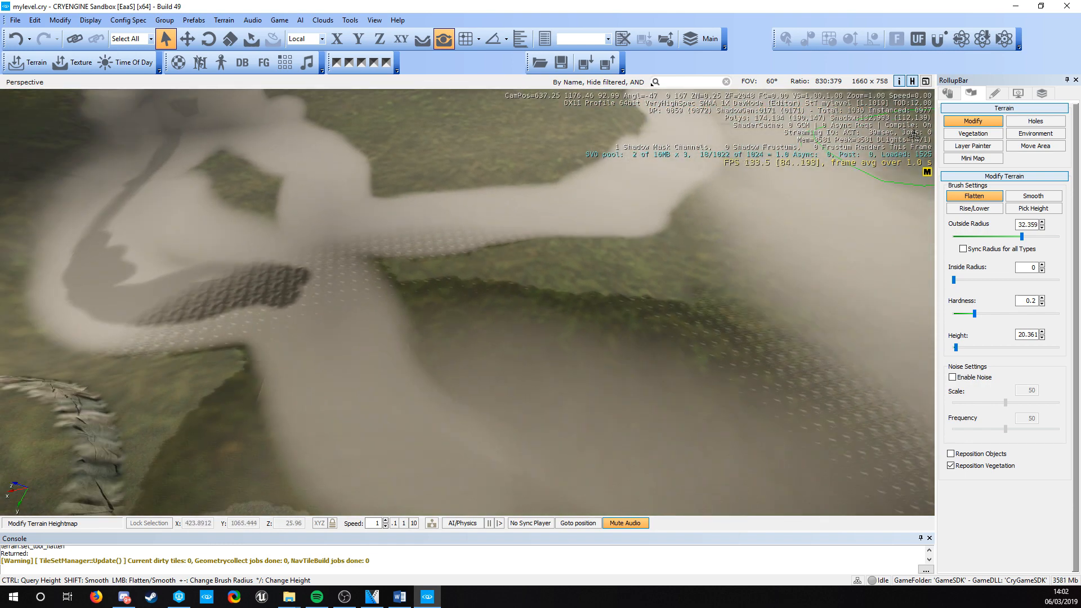
Open the terrain Layer Painter with the WetSand1 layer and undo the trial stroke on the grass edge.
{"action": "left_click", "coordinate": [965, 148]}
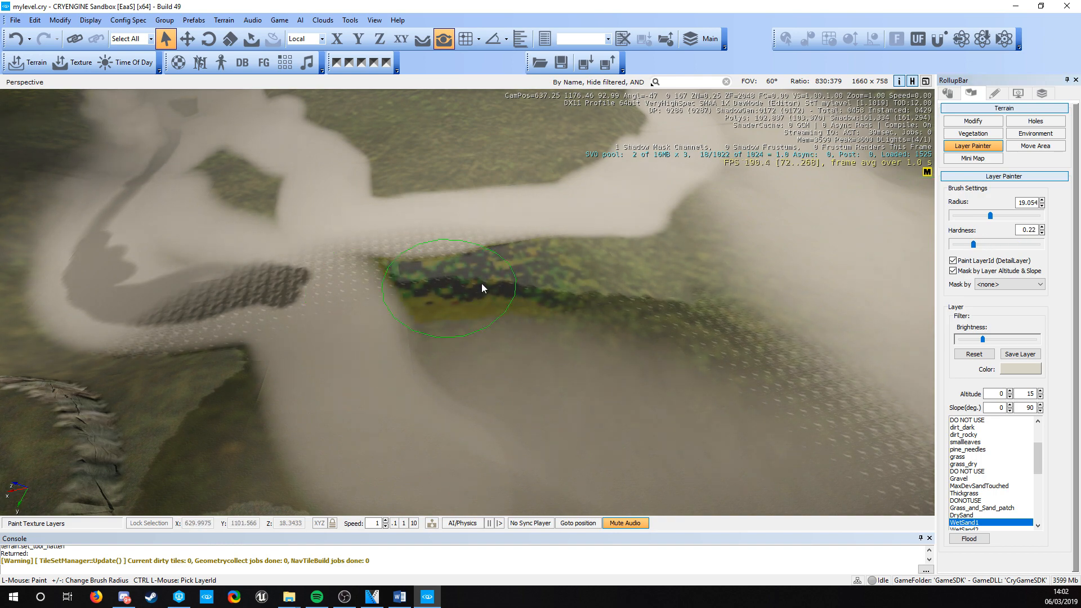
{"action": "key", "text": "w"}
{"action": "key", "text": "a"}
{"action": "mouse_move", "coordinate": [554, 292]}
{"action": "right_mouse_down"}
{"action": "mouse_move", "coordinate": [600, 279]}
{"action": "mouse_move", "coordinate": [603, 301]}
{"action": "mouse_move", "coordinate": [638, 291]}
{"action": "right_mouse_up"}
{"action": "key", "text": "ctrl+z"}
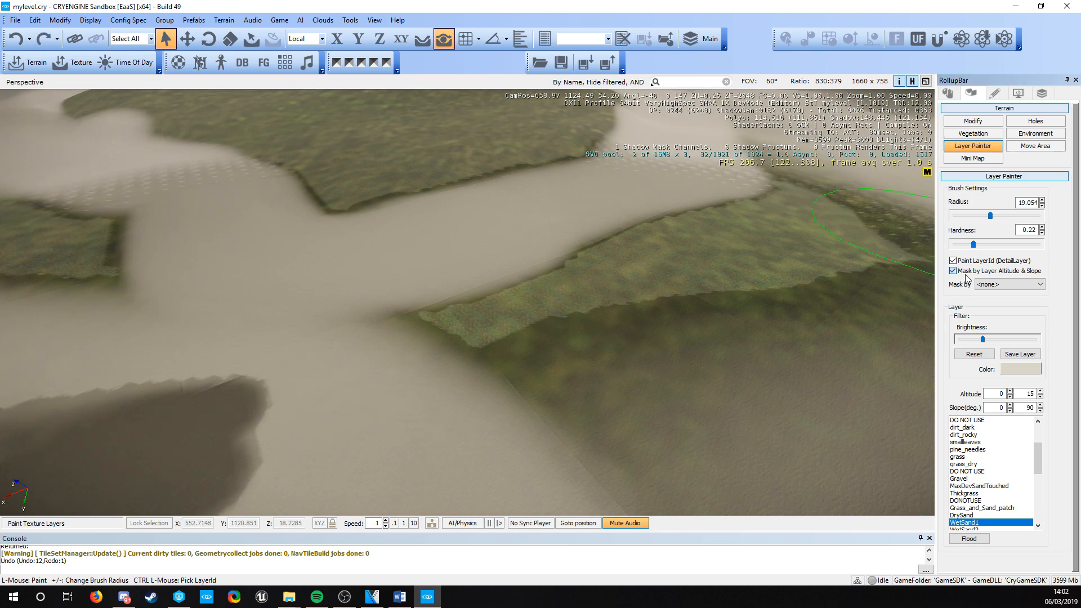
Turn off masking by layer altitude and slope, and paint WetSand1 over the first stretch of the filled channel.
{"action": "mouse_move", "coordinate": [505, 308]}
{"action": "left_mouse_down"}
{"action": "mouse_move", "coordinate": [541, 310]}
{"action": "mouse_move", "coordinate": [137, 276]}
{"action": "mouse_move", "coordinate": [180, 272]}
{"action": "left_mouse_up"}
{"action": "key", "text": "a"}
{"action": "key", "text": "s"}
{"action": "right_click_drag", "start_coordinate": [180, 273], "coordinate": [263, 287]}
{"action": "mouse_move", "coordinate": [264, 287]}
{"action": "left_mouse_down"}
{"action": "mouse_move", "coordinate": [164, 281]}
{"action": "mouse_move", "coordinate": [337, 367]}
{"action": "left_mouse_up"}
{"action": "key", "text": "a"}
{"action": "right_click_drag", "start_coordinate": [337, 367], "coordinate": [450, 403]}
{"action": "key", "text": "a"}
{"action": "key", "text": "s"}
{"action": "mouse_move", "coordinate": [623, 326]}
{"action": "left_mouse_down"}
{"action": "mouse_move", "coordinate": [365, 358]}
{"action": "mouse_move", "coordinate": [362, 380]}
{"action": "mouse_move", "coordinate": [164, 278]}
{"action": "left_mouse_up"}
{"action": "key", "text": "w"}
{"action": "key", "text": "a"}
{"action": "right_click_drag", "start_coordinate": [164, 278], "coordinate": [87, 231]}
Paint WetSand1 across the wide flattened basin and up to its pale sand edges.
{"action": "mouse_move", "coordinate": [563, 366]}
{"action": "left_mouse_down"}
{"action": "mouse_move", "coordinate": [436, 349]}
{"action": "mouse_move", "coordinate": [148, 276]}
{"action": "left_mouse_up"}
{"action": "key", "text": "a"}
{"action": "key", "text": "s"}
{"action": "mouse_move", "coordinate": [147, 276]}
{"action": "right_mouse_down"}
{"action": "mouse_move", "coordinate": [287, 355]}
{"action": "mouse_move", "coordinate": [322, 309]}
{"action": "right_mouse_up"}
{"action": "mouse_move", "coordinate": [322, 308]}
{"action": "left_mouse_down"}
{"action": "mouse_move", "coordinate": [369, 379]}
{"action": "mouse_move", "coordinate": [333, 395]}
{"action": "mouse_move", "coordinate": [221, 279]}
{"action": "mouse_move", "coordinate": [206, 238]}
{"action": "left_mouse_up"}
{"action": "key", "text": "a"}
{"action": "right_click_drag", "start_coordinate": [206, 237], "coordinate": [217, 245]}
{"action": "key", "text": "w"}
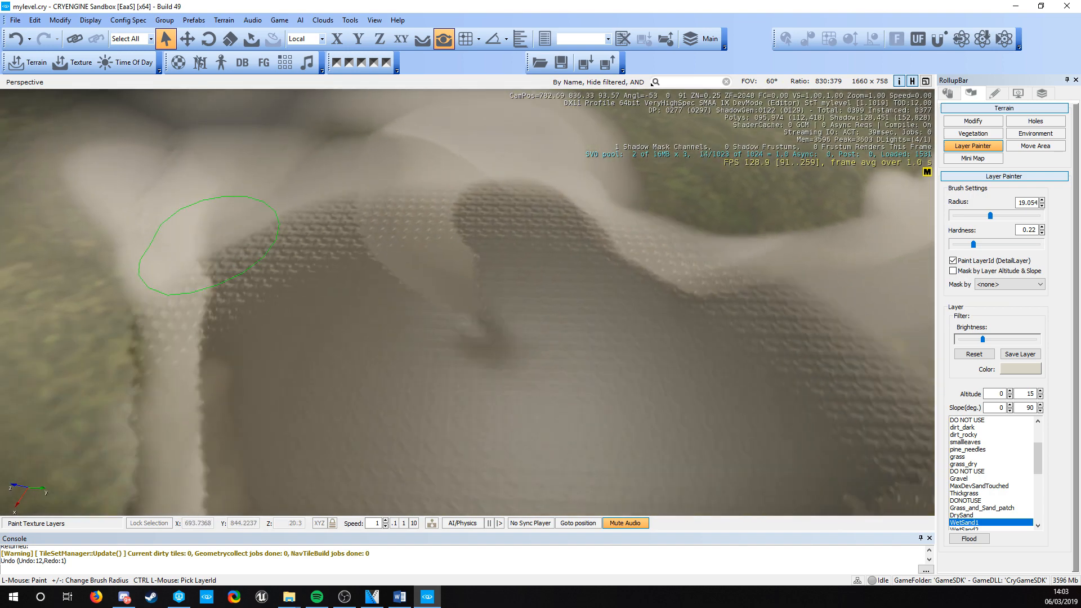
{"action": "mouse_move", "coordinate": [287, 243]}
{"action": "left_mouse_down"}
{"action": "mouse_move", "coordinate": [655, 315]}
{"action": "mouse_move", "coordinate": [436, 227]}
{"action": "mouse_move", "coordinate": [508, 234]}
{"action": "mouse_move", "coordinate": [528, 169]}
{"action": "left_mouse_up"}
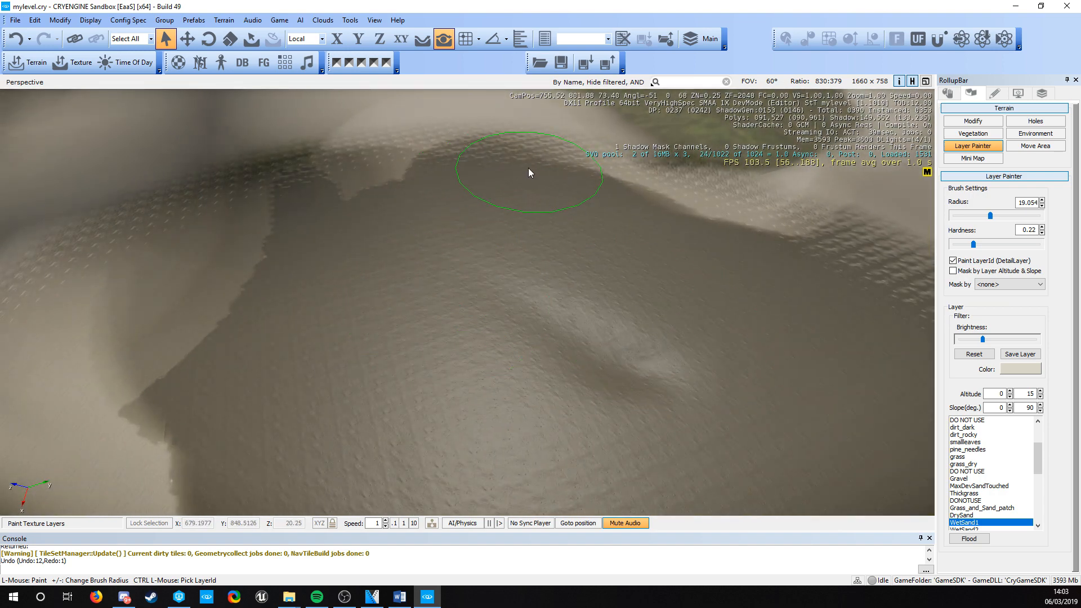
{"action": "key", "text": "a"}
{"action": "mouse_move", "coordinate": [473, 231]}
{"action": "right_mouse_down"}
{"action": "mouse_move", "coordinate": [499, 171]}
{"action": "mouse_move", "coordinate": [565, 261]}
{"action": "right_mouse_up"}
{"action": "key", "text": "s"}
{"action": "mouse_move", "coordinate": [566, 262]}
{"action": "left_mouse_down"}
{"action": "mouse_move", "coordinate": [420, 263]}
{"action": "mouse_move", "coordinate": [508, 400]}
{"action": "mouse_move", "coordinate": [483, 392]}
{"action": "mouse_move", "coordinate": [551, 280]}
{"action": "left_mouse_up"}
Extend the WetSand1 layer through the next bend to the broad hollow below the grassy hill.
{"action": "mouse_move", "coordinate": [335, 313]}
{"action": "left_mouse_down"}
{"action": "mouse_move", "coordinate": [228, 269]}
{"action": "mouse_move", "coordinate": [212, 352]}
{"action": "mouse_move", "coordinate": [269, 404]}
{"action": "left_mouse_up"}
{"action": "key", "text": "a"}
{"action": "mouse_move", "coordinate": [269, 404]}
{"action": "right_mouse_down"}
{"action": "mouse_move", "coordinate": [281, 367]}
{"action": "mouse_move", "coordinate": [265, 403]}
{"action": "mouse_move", "coordinate": [428, 445]}
{"action": "right_mouse_up"}
{"action": "key", "text": "w"}
{"action": "key", "text": "a"}
{"action": "mouse_move", "coordinate": [428, 445]}
{"action": "left_mouse_down"}
{"action": "mouse_move", "coordinate": [200, 259]}
{"action": "mouse_move", "coordinate": [540, 391]}
{"action": "left_mouse_up"}
{"action": "key", "text": "a"}
{"action": "mouse_move", "coordinate": [273, 363]}
{"action": "right_mouse_down"}
{"action": "mouse_move", "coordinate": [288, 390]}
{"action": "mouse_move", "coordinate": [313, 355]}
{"action": "mouse_move", "coordinate": [284, 365]}
{"action": "right_mouse_up"}
{"action": "key", "text": "s"}
{"action": "mouse_move", "coordinate": [285, 365]}
{"action": "left_mouse_down"}
{"action": "mouse_move", "coordinate": [756, 330]}
{"action": "mouse_move", "coordinate": [428, 366]}
{"action": "mouse_move", "coordinate": [642, 312]}
{"action": "left_mouse_up"}
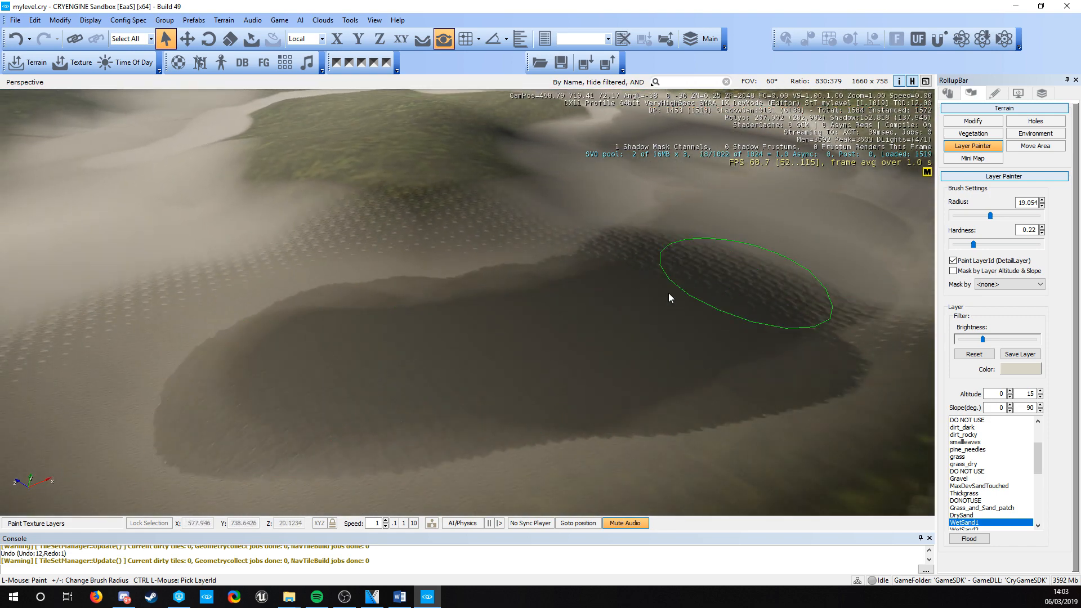
Paint WetSand1 along the channel past the hollow, following the curve around the grassy hill.
{"action": "left_click_drag", "start_coordinate": [452, 304], "coordinate": [247, 285]}
{"action": "key", "text": "a"}
{"action": "mouse_move", "coordinate": [247, 285]}
{"action": "right_mouse_down"}
{"action": "mouse_move", "coordinate": [343, 331]}
{"action": "mouse_move", "coordinate": [478, 307]}
{"action": "right_mouse_up"}
{"action": "key", "text": "s"}
{"action": "mouse_move", "coordinate": [478, 307]}
{"action": "left_mouse_down"}
{"action": "mouse_move", "coordinate": [678, 275]}
{"action": "mouse_move", "coordinate": [370, 302]}
{"action": "mouse_move", "coordinate": [176, 286]}
{"action": "mouse_move", "coordinate": [428, 332]}
{"action": "mouse_move", "coordinate": [374, 383]}
{"action": "mouse_move", "coordinate": [578, 334]}
{"action": "left_mouse_up"}
{"action": "key", "text": "a"}
{"action": "left_click_drag", "start_coordinate": [169, 349], "coordinate": [681, 361]}
{"action": "right_click_drag", "start_coordinate": [681, 360], "coordinate": [695, 367]}
{"action": "mouse_move", "coordinate": [695, 368]}
{"action": "left_mouse_down"}
{"action": "mouse_move", "coordinate": [530, 336]}
{"action": "mouse_move", "coordinate": [551, 329]}
{"action": "mouse_move", "coordinate": [305, 245]}
{"action": "mouse_move", "coordinate": [265, 302]}
{"action": "left_mouse_up"}
{"action": "right_click_drag", "start_coordinate": [264, 301], "coordinate": [255, 278]}
{"action": "key", "text": "w"}
{"action": "key", "text": "a"}
{"action": "mouse_move", "coordinate": [395, 360]}
{"action": "left_mouse_down"}
{"action": "mouse_move", "coordinate": [586, 374]}
{"action": "mouse_move", "coordinate": [302, 295]}
{"action": "left_mouse_up"}
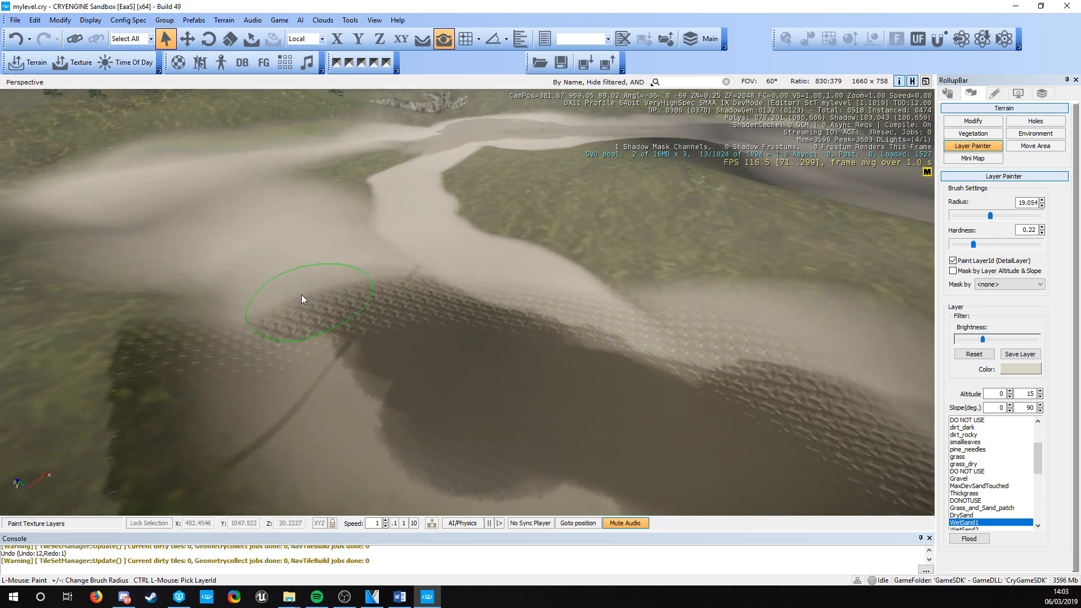
Paint WetSand1 over the pale sand along the hollow's edge and up the adjoining channel.
{"action": "key", "text": "a"}
{"action": "mouse_move", "coordinate": [309, 178]}
{"action": "right_mouse_down"}
{"action": "mouse_move", "coordinate": [307, 155]}
{"action": "mouse_move", "coordinate": [326, 189]}
{"action": "mouse_move", "coordinate": [421, 238]}
{"action": "right_mouse_up"}
{"action": "left_click_drag", "start_coordinate": [422, 238], "coordinate": [292, 142]}
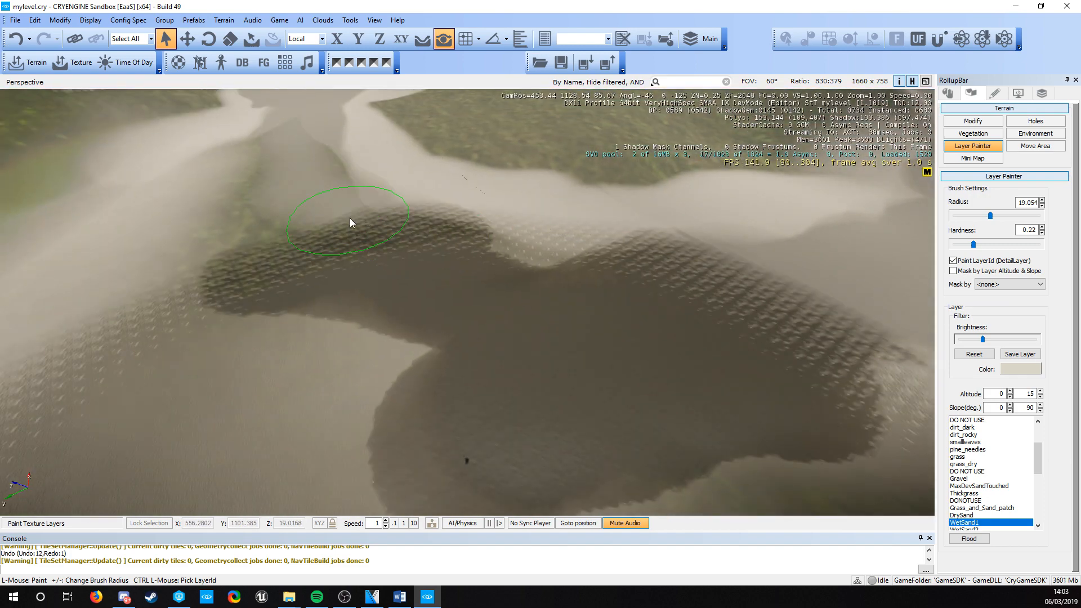
{"action": "left_click_drag", "start_coordinate": [153, 272], "coordinate": [247, 159]}
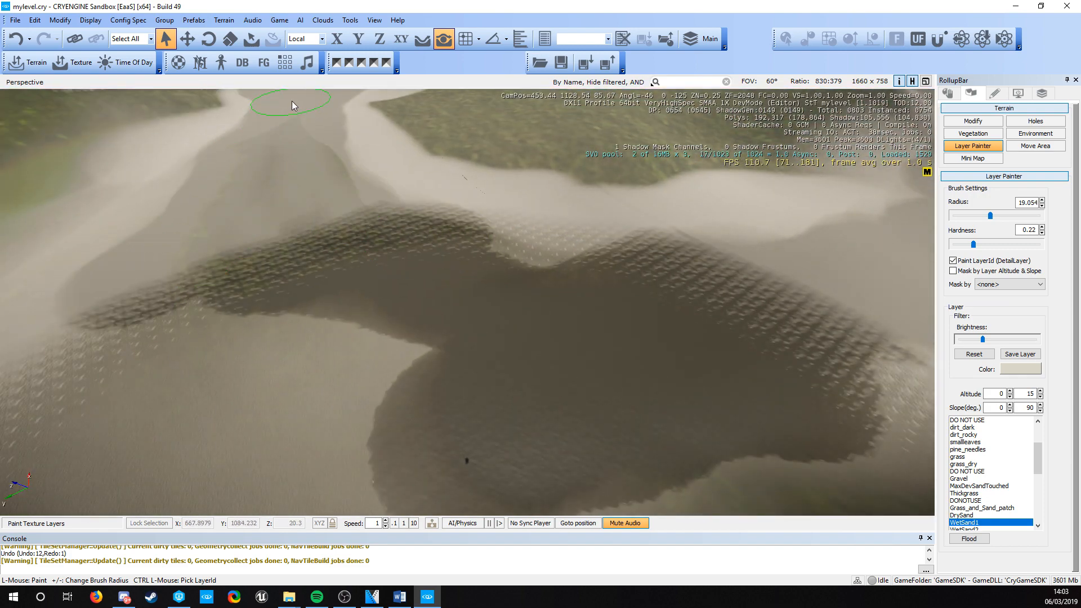
{"action": "mouse_move", "coordinate": [169, 299]}
{"action": "left_mouse_down"}
{"action": "mouse_move", "coordinate": [102, 340]}
{"action": "mouse_move", "coordinate": [154, 302]}
{"action": "left_mouse_up"}
Cover the remaining pale patches in the bend and broad basin beside the grassy hill with WetSand1.
{"action": "key", "text": "s"}
{"action": "key", "text": "a"}
{"action": "right_click_drag", "start_coordinate": [155, 302], "coordinate": [74, 355]}
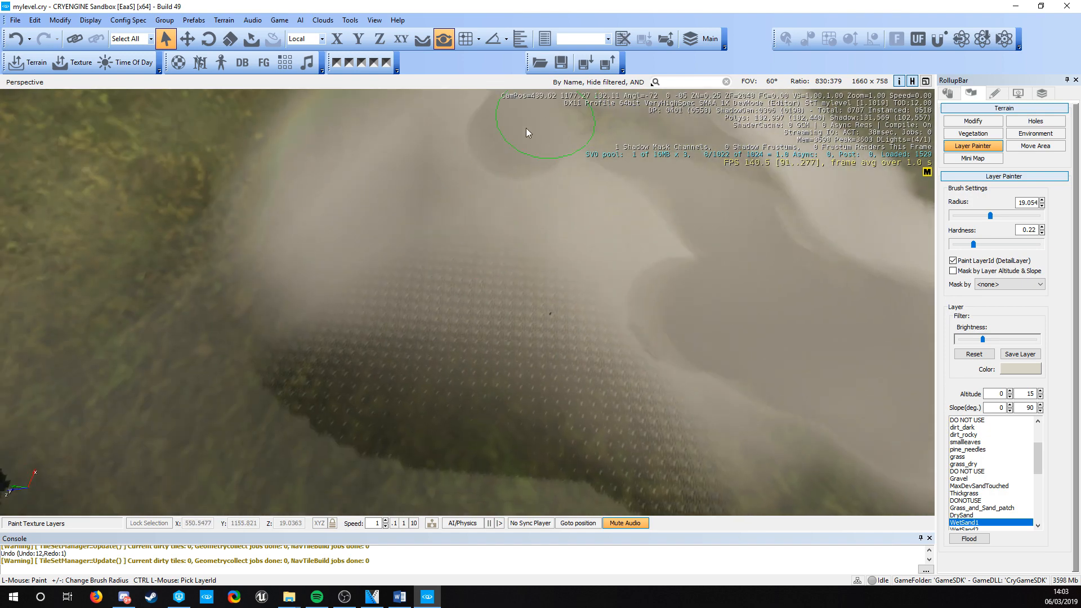
{"action": "mouse_move", "coordinate": [526, 127]}
{"action": "left_mouse_down"}
{"action": "mouse_move", "coordinate": [560, 203]}
{"action": "mouse_move", "coordinate": [695, 254]}
{"action": "mouse_move", "coordinate": [467, 253]}
{"action": "left_mouse_up"}
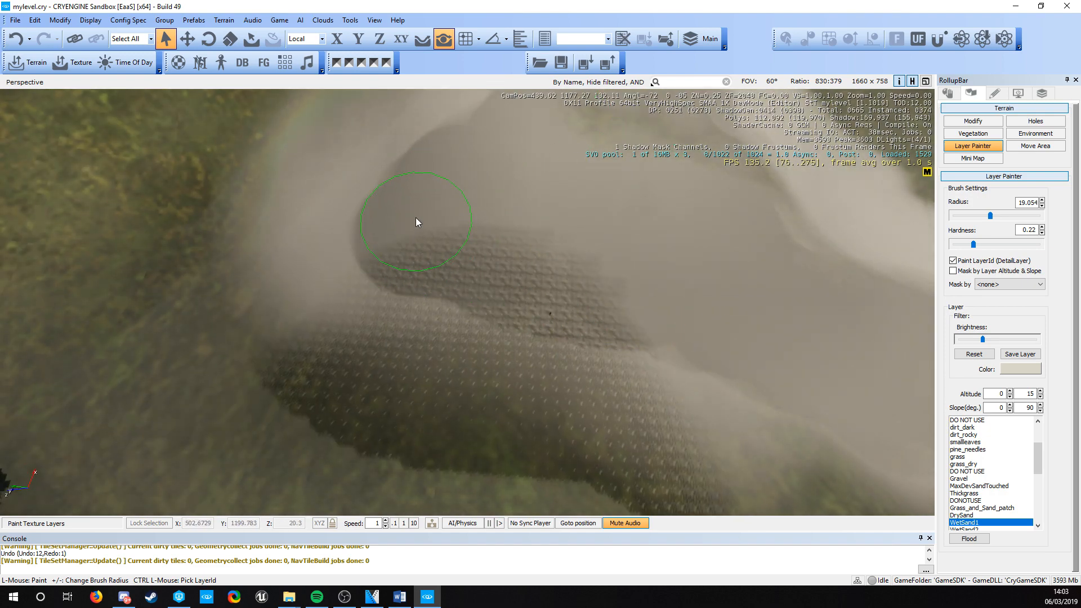
{"action": "key", "text": "w"}
{"action": "right_click_drag", "start_coordinate": [519, 279], "coordinate": [484, 268]}
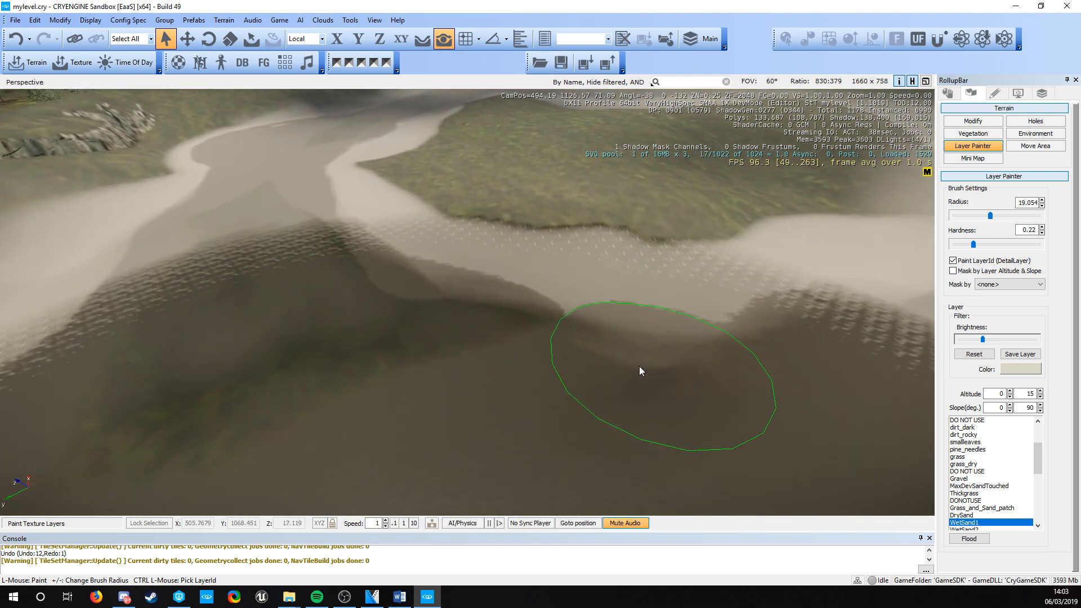
{"action": "mouse_move", "coordinate": [408, 338]}
{"action": "left_mouse_down"}
{"action": "mouse_move", "coordinate": [702, 346]}
{"action": "mouse_move", "coordinate": [508, 339]}
{"action": "left_mouse_up"}
{"action": "key", "text": "w"}
{"action": "mouse_move", "coordinate": [373, 364]}
{"action": "right_mouse_down"}
{"action": "mouse_move", "coordinate": [169, 459]}
{"action": "mouse_move", "coordinate": [225, 418]}
{"action": "right_mouse_up"}
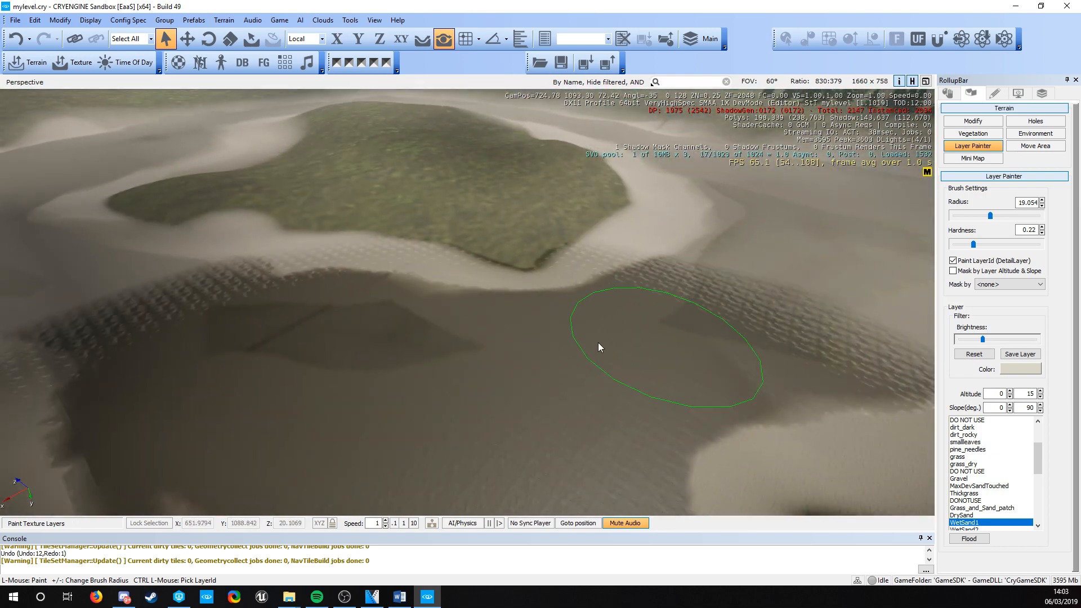
{"action": "scroll", "coordinate": [599, 343], "scroll_direction": "down", "scroll_amount": 5}
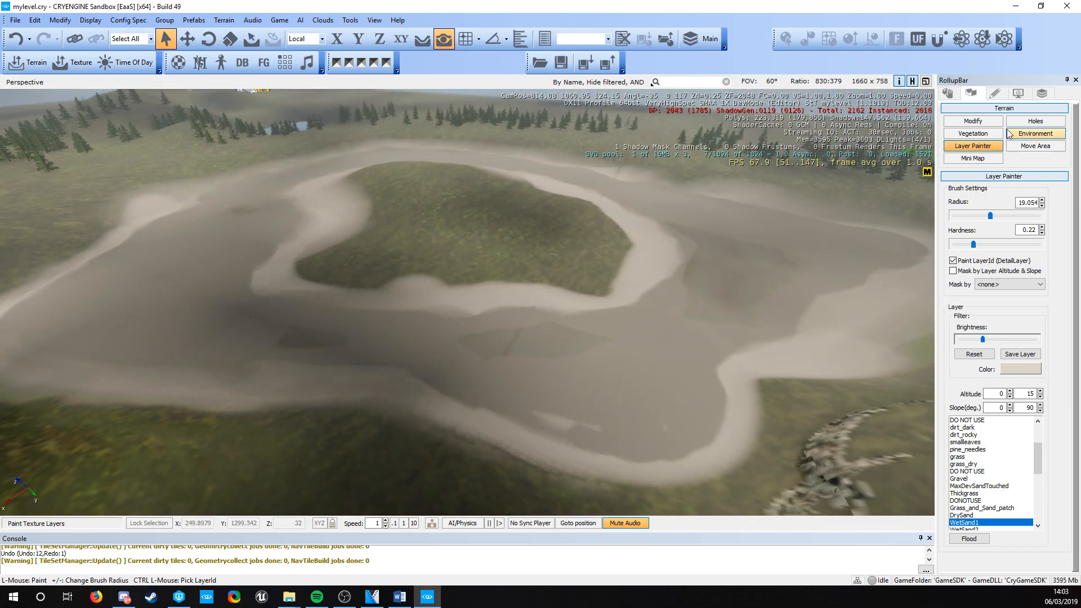
Start a WaterVolume area object with Follow Terrain on and place its first point on the grass beside the rocks.
{"action": "left_click", "coordinate": [947, 94]}
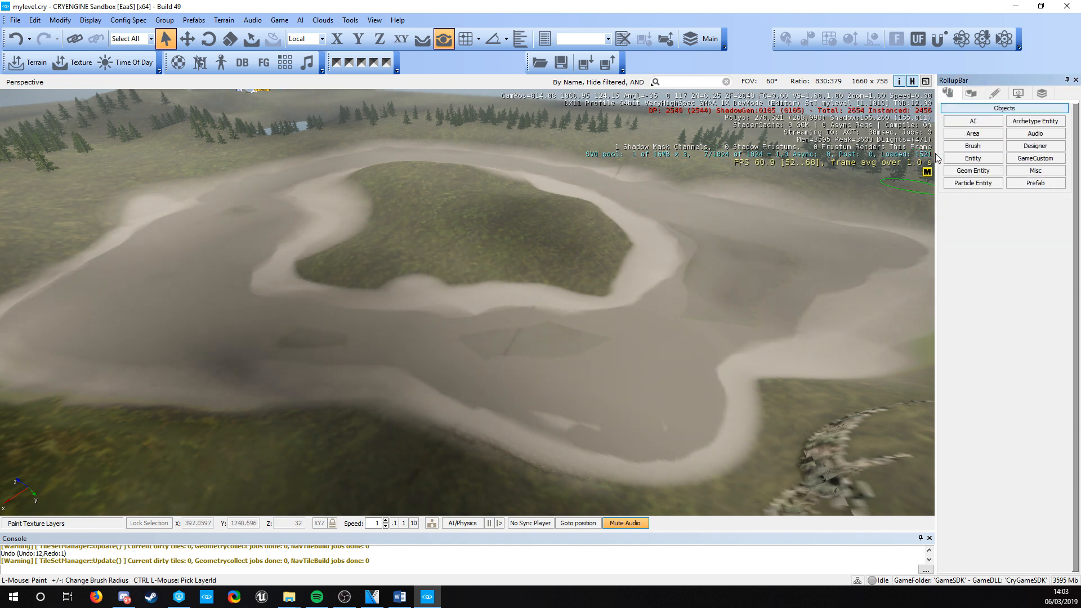
{"action": "left_click", "coordinate": [993, 134]}
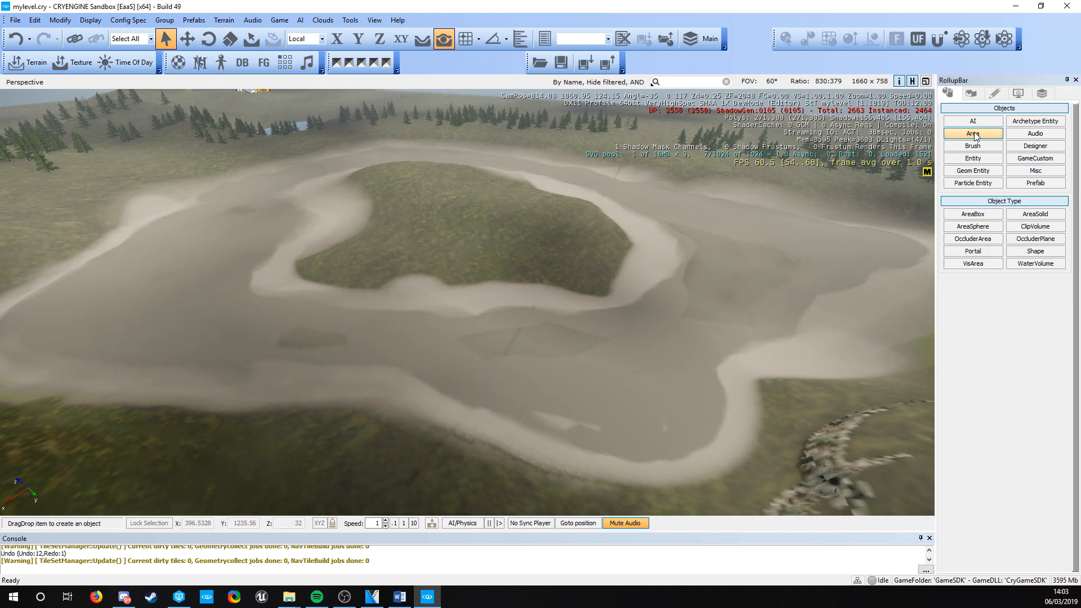
{"action": "left_click", "coordinate": [1030, 266]}
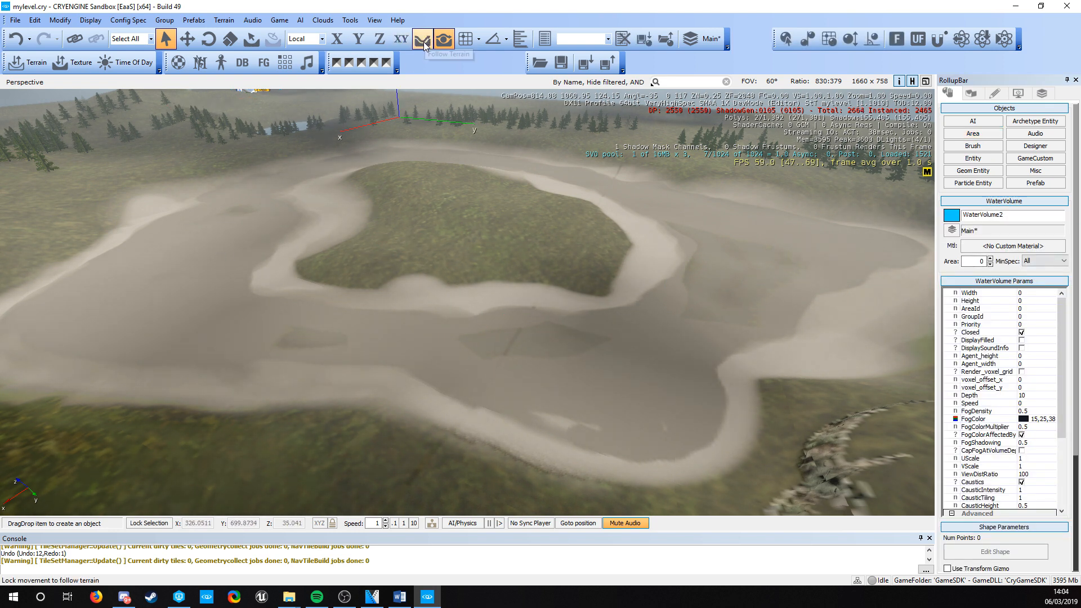
{"action": "key", "text": "s"}
{"action": "right_click_drag", "start_coordinate": [503, 281], "coordinate": [540, 303]}
{"action": "key", "text": "a"}
{"action": "right_click_drag", "start_coordinate": [350, 199], "coordinate": [422, 143]}
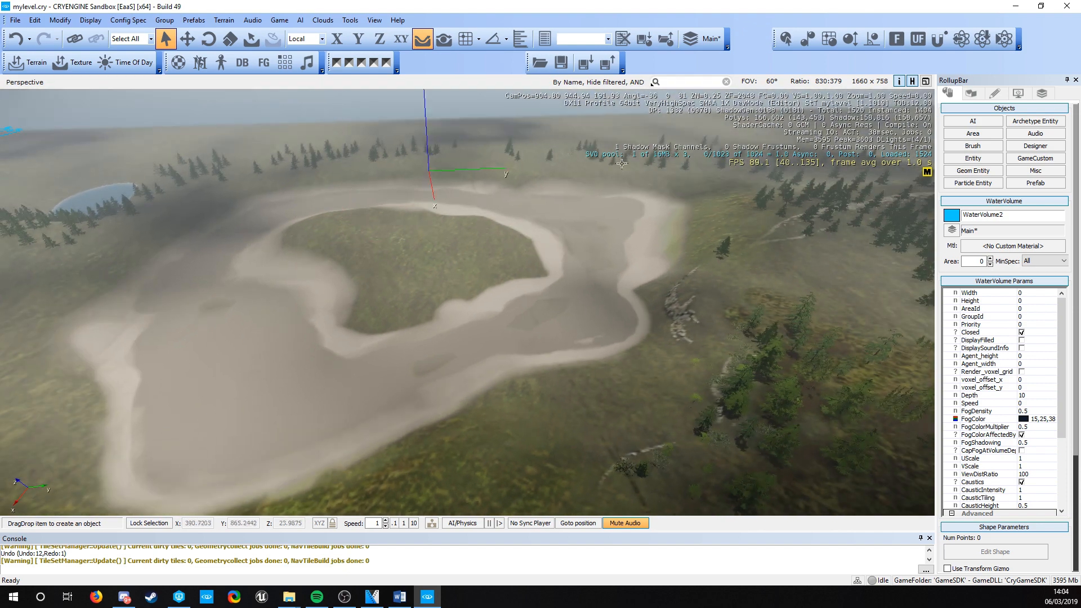
{"action": "right_click_drag", "start_coordinate": [597, 394], "coordinate": [597, 390]}
{"action": "key", "text": "d"}
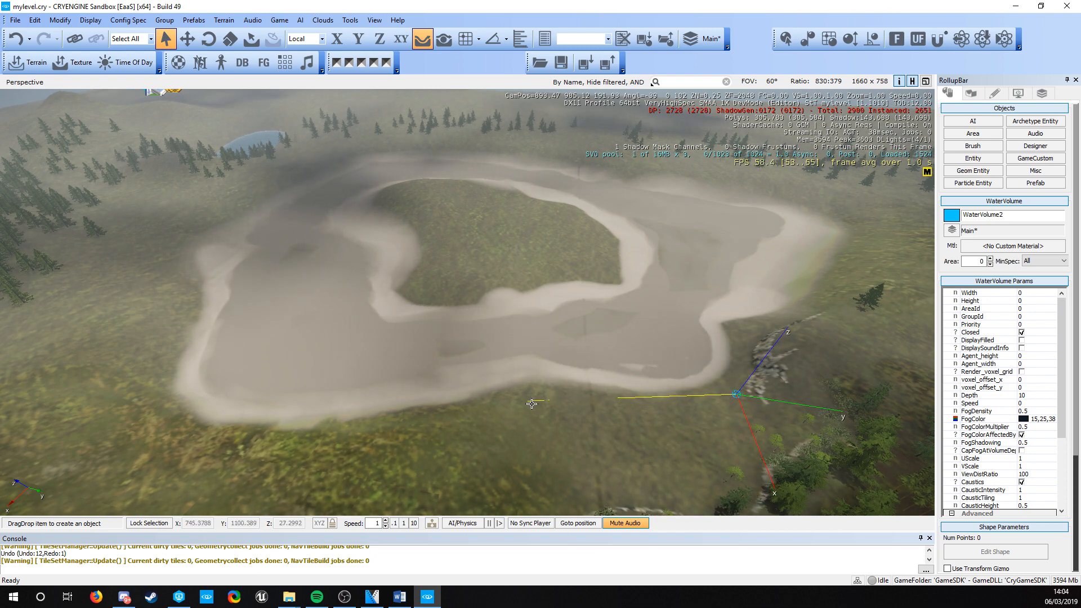
Place water volume outline points on the grass along the near bank and around the basin's far end.
{"action": "left_click", "coordinate": [551, 400]}
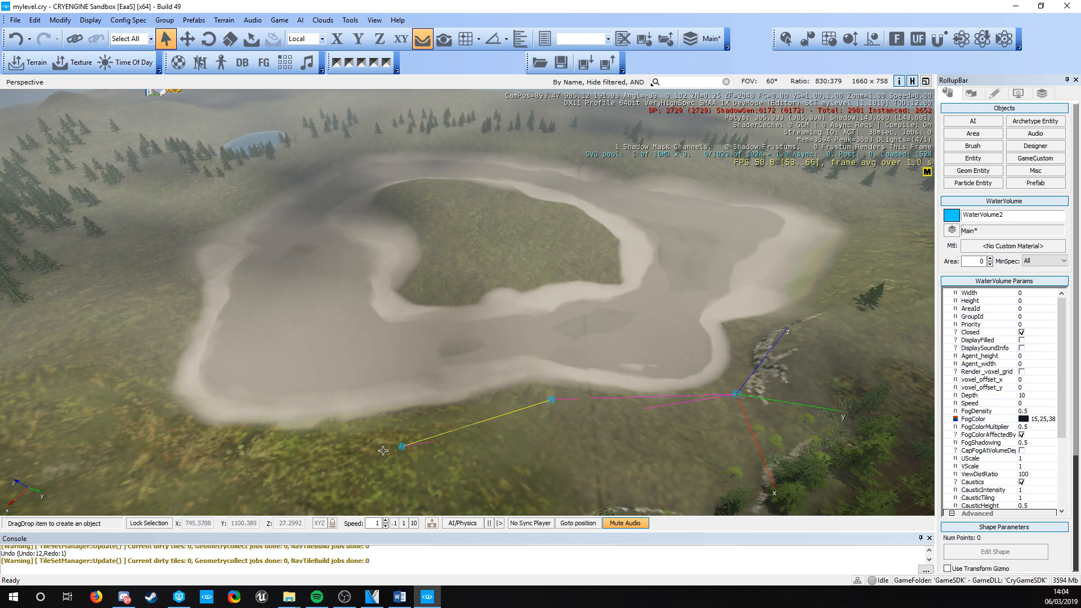
{"action": "left_click", "coordinate": [313, 444]}
{"action": "key", "text": "a"}
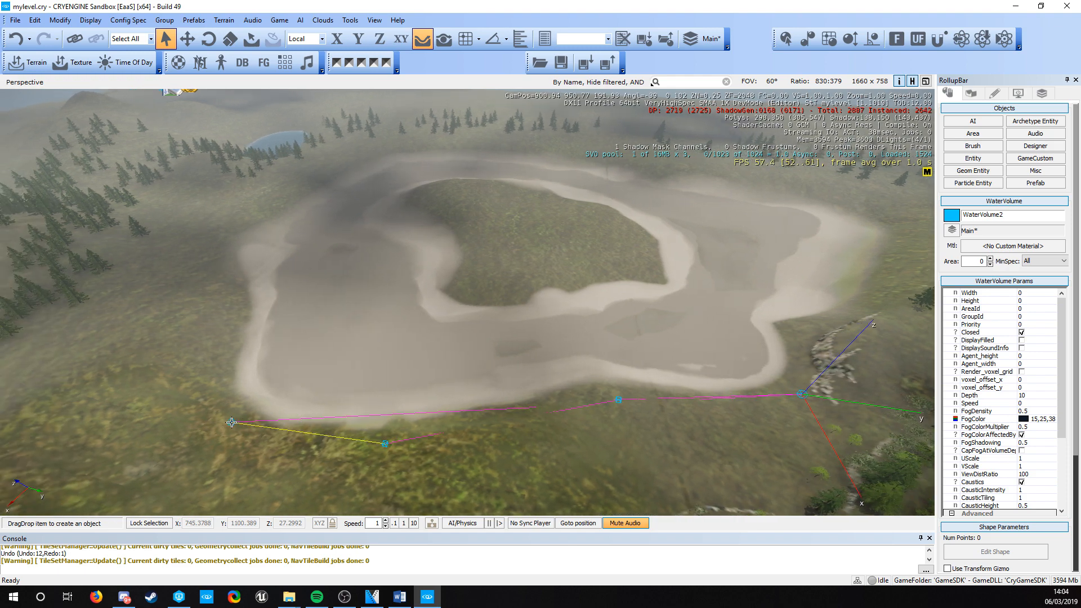
{"action": "left_click", "coordinate": [232, 422]}
{"action": "left_click", "coordinate": [219, 315]}
{"action": "key", "text": "a"}
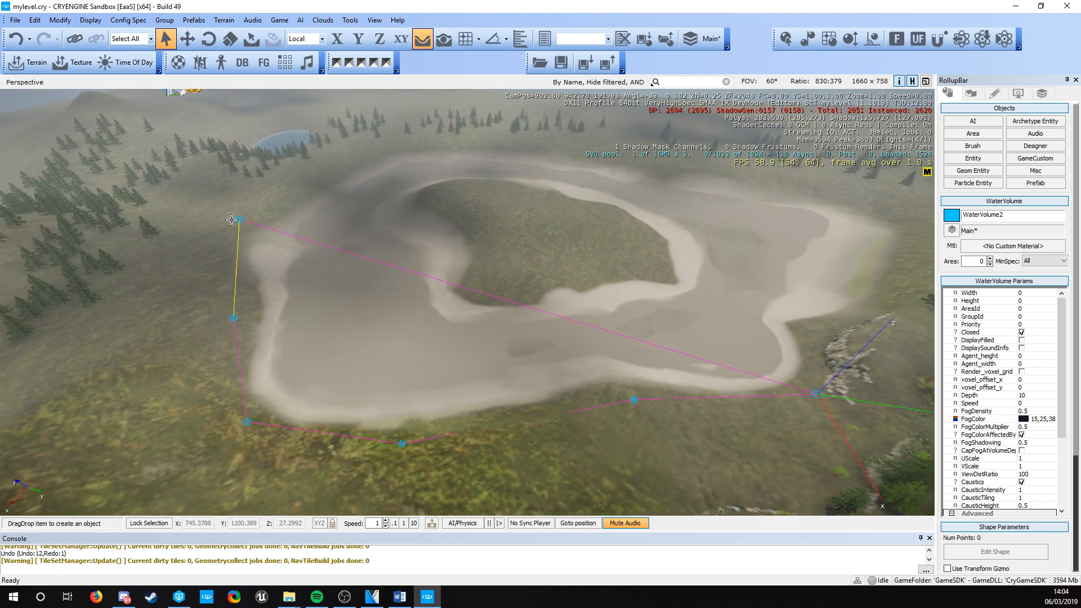
{"action": "right_click_drag", "start_coordinate": [237, 218], "coordinate": [259, 205]}
{"action": "key", "text": "w"}
{"action": "key", "text": "a"}
{"action": "left_click", "coordinate": [248, 260]}
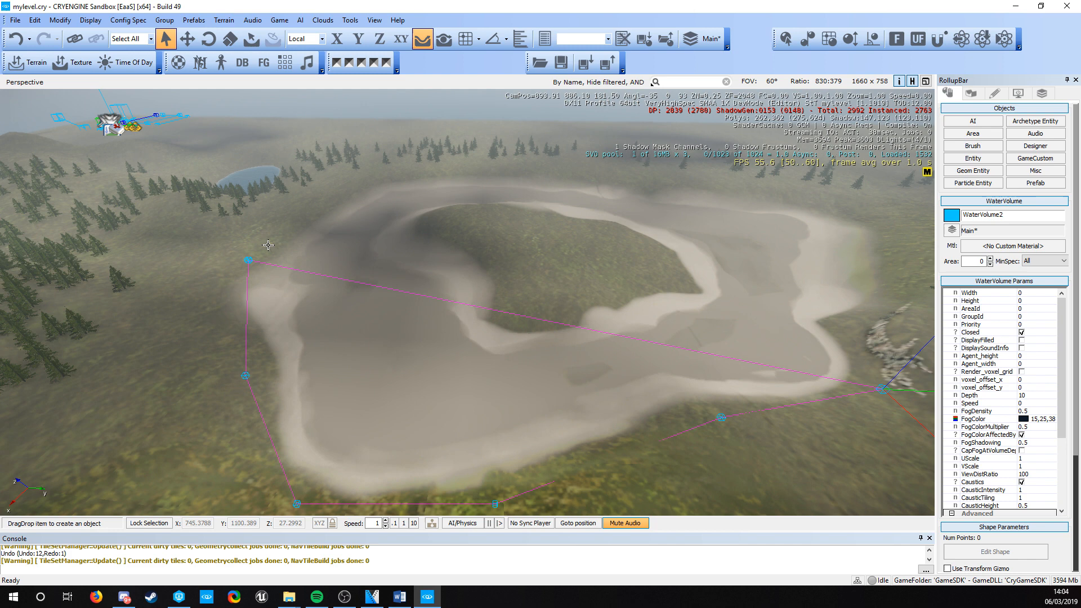
Continue the water volume outline along the opposite bank and finish the 12-point shape back near the rocks.
{"action": "left_click", "coordinate": [362, 180]}
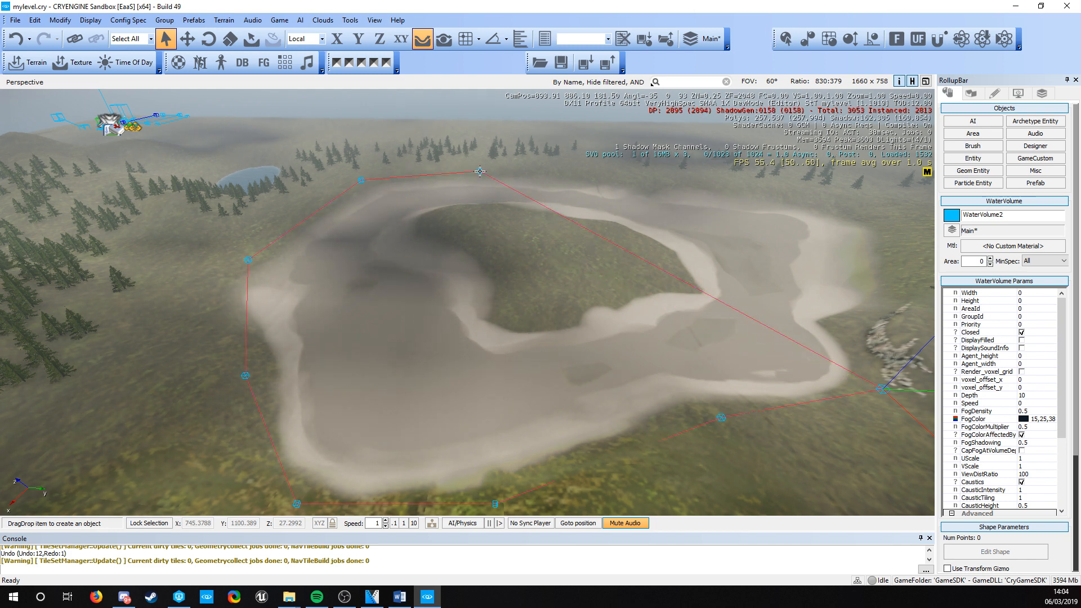
{"action": "left_click", "coordinate": [480, 171]}
{"action": "left_click", "coordinate": [643, 181]}
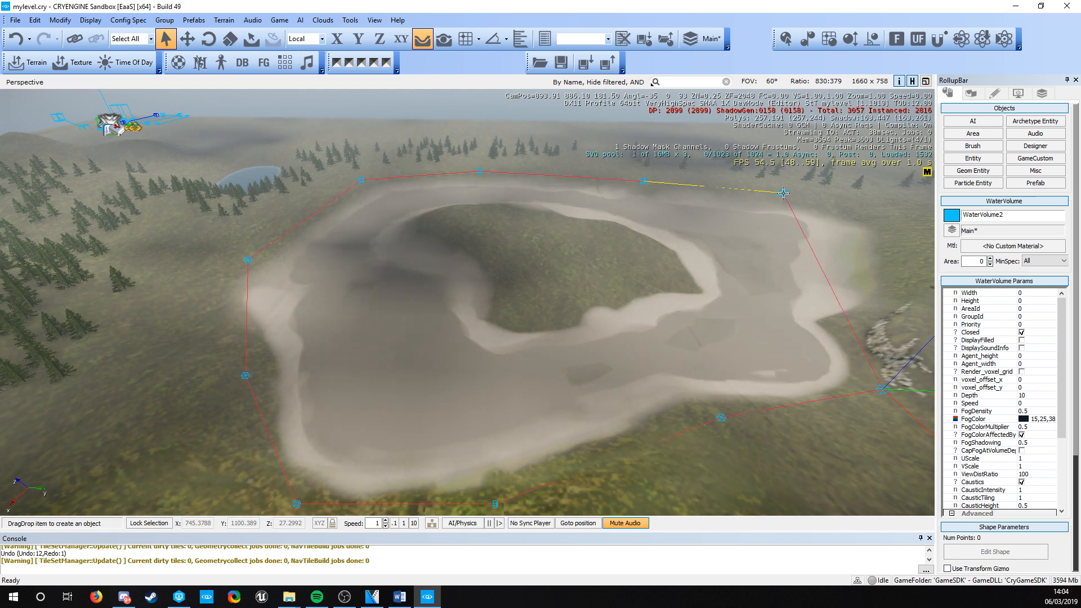
{"action": "left_click", "coordinate": [813, 199]}
{"action": "double_click", "coordinate": [881, 218]}
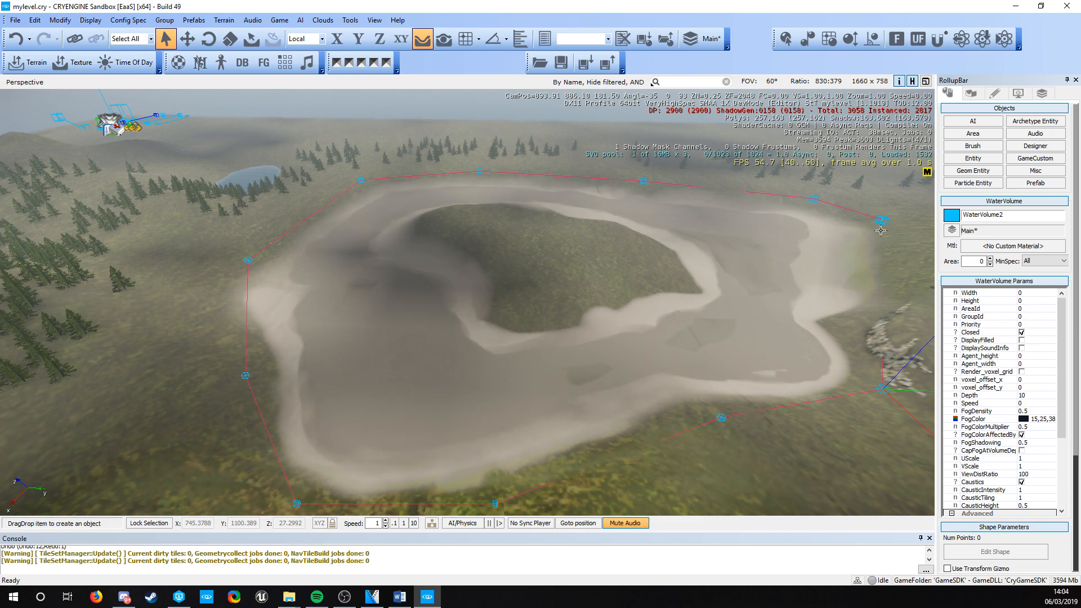
{"action": "double_click", "coordinate": [862, 293]}
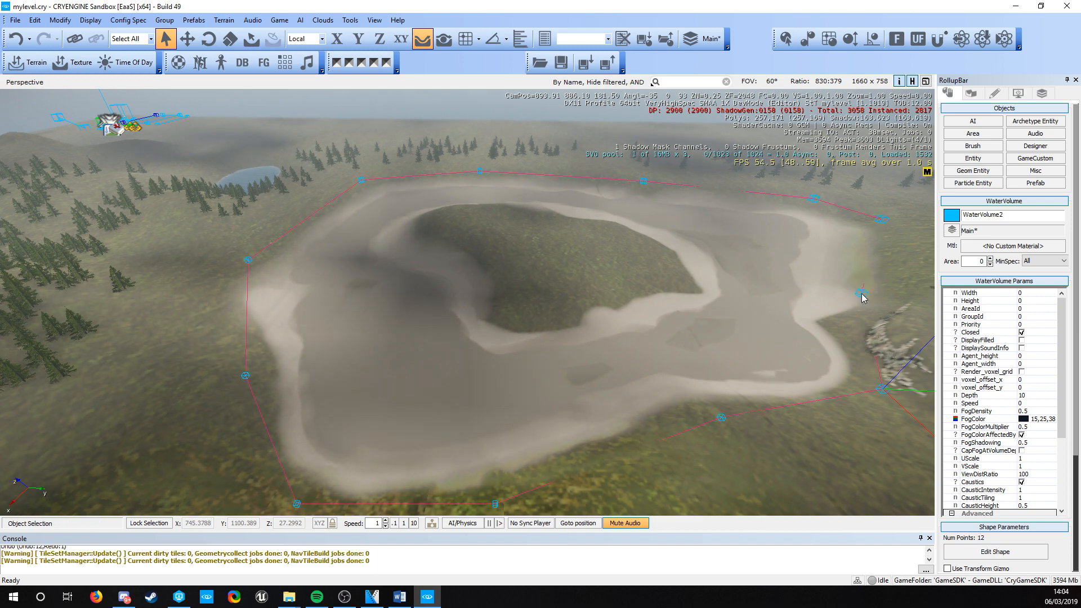
Reset the height of the water volume's shape points.
{"action": "key", "text": "w"}
{"action": "right_click_drag", "start_coordinate": [863, 295], "coordinate": [843, 370]}
{"action": "key", "text": "d"}
{"action": "scroll", "coordinate": [1056, 420], "scroll_direction": "down", "scroll_amount": 10}
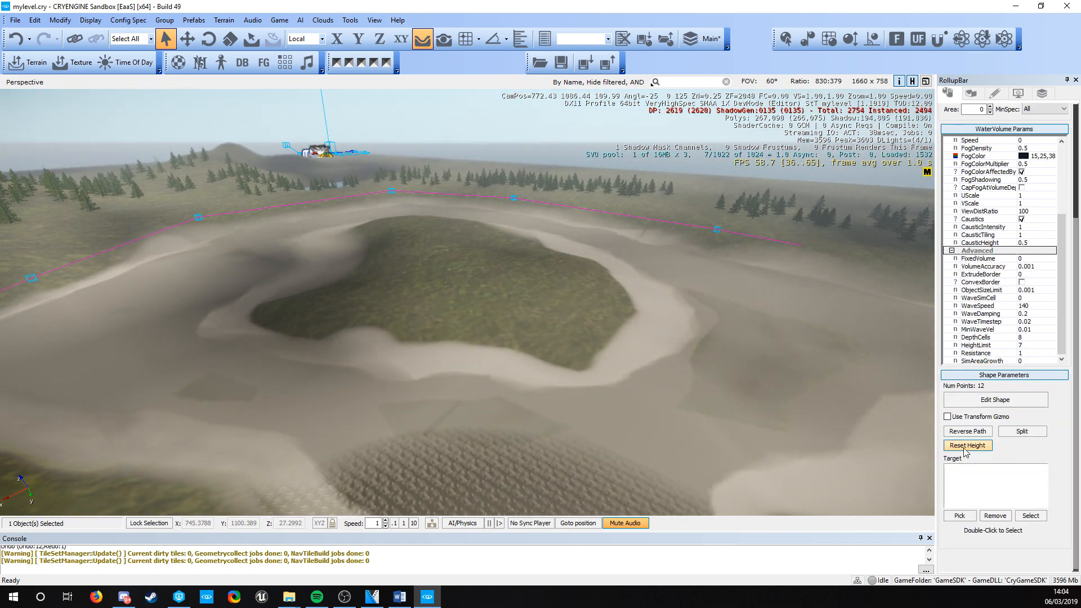
{"action": "left_click", "coordinate": [964, 449]}
Examine the water volume's outline around the channel from above and from ground level.
{"action": "key", "text": "s"}
{"action": "key", "text": "a"}
{"action": "right_click_drag", "start_coordinate": [376, 376], "coordinate": [527, 280]}
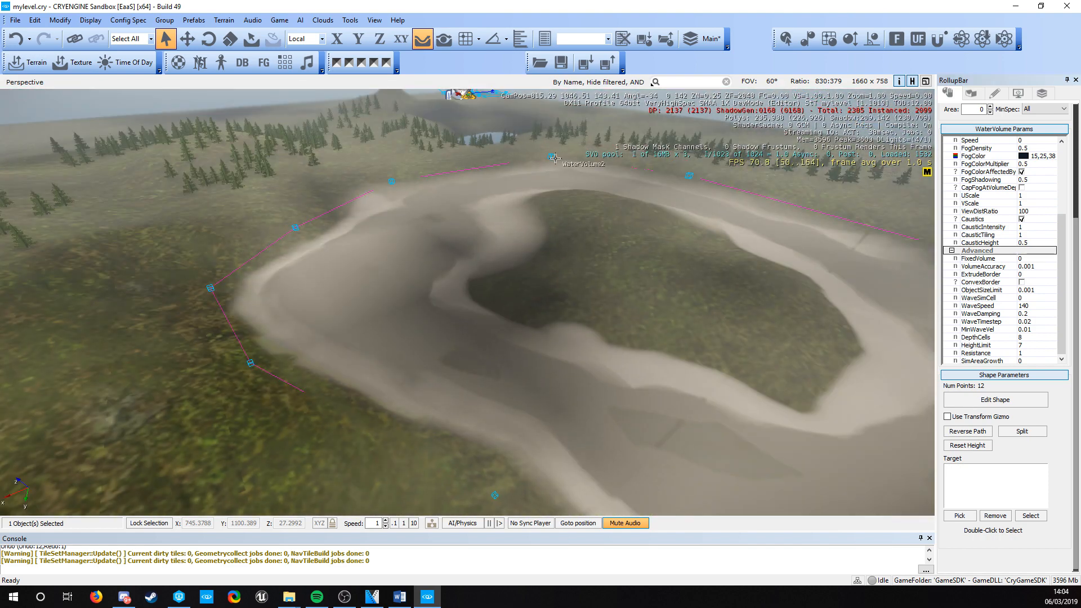
{"action": "right_click_drag", "start_coordinate": [595, 323], "coordinate": [878, 406]}
{"action": "key", "text": "a"}
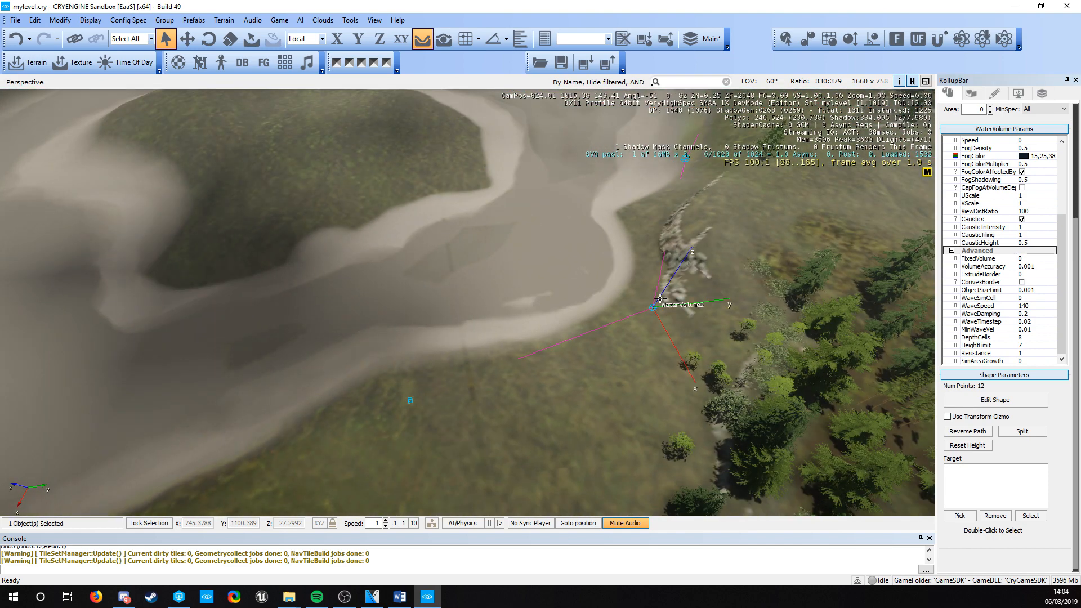
{"action": "key", "text": "w"}
{"action": "right_click_drag", "start_coordinate": [660, 307], "coordinate": [653, 165]}
{"action": "key", "text": "w"}
{"action": "key", "text": "s"}
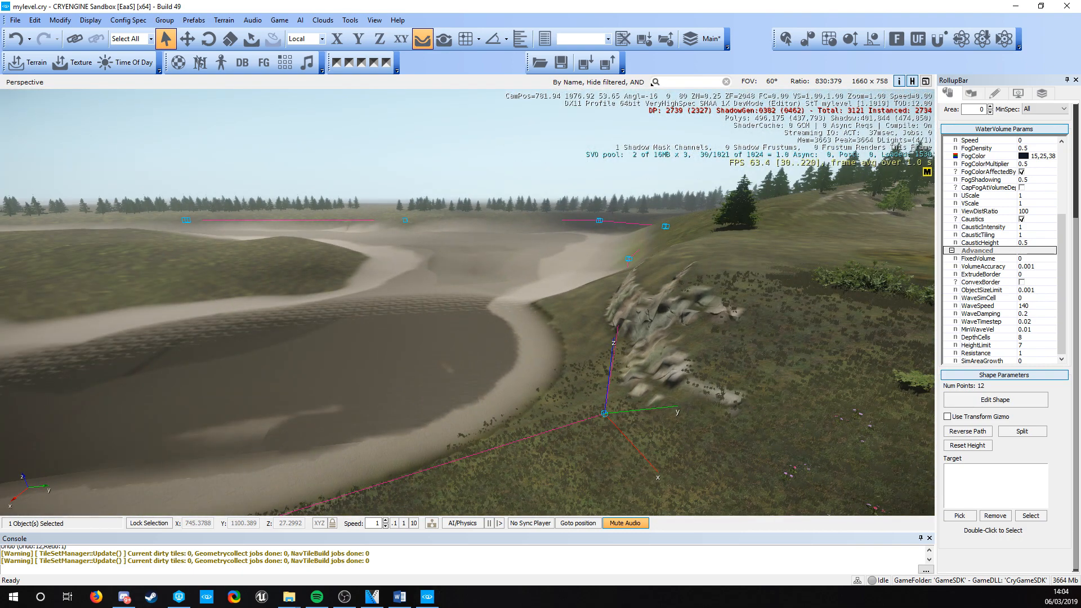
{"action": "right_click_drag", "start_coordinate": [692, 413], "coordinate": [844, 341]}
{"action": "key", "text": "d"}
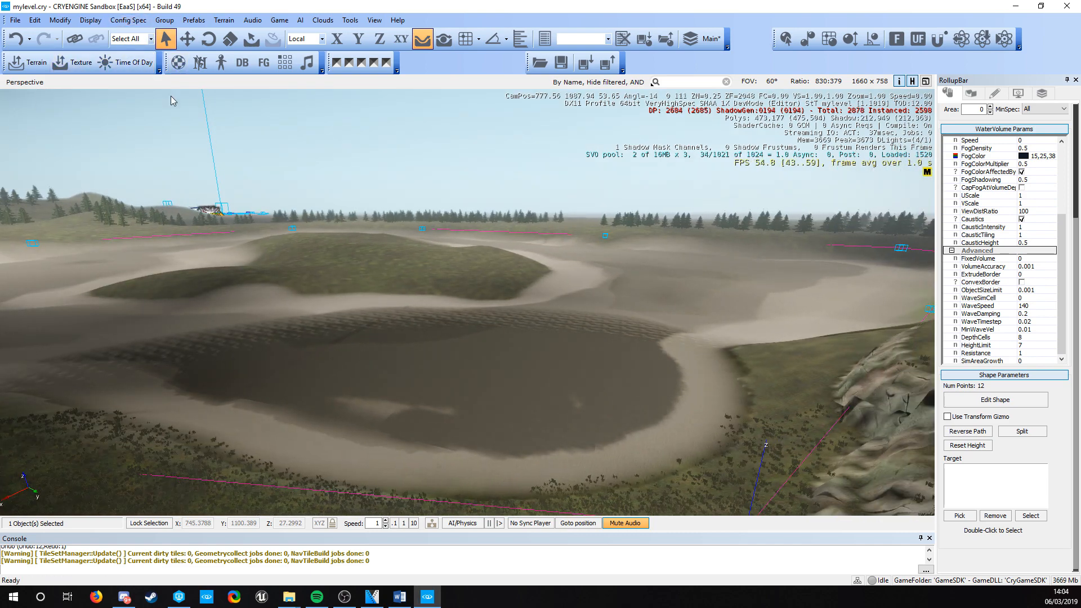
{"action": "right_click_drag", "start_coordinate": [467, 251], "coordinate": [341, 284]}
{"action": "key", "text": "w"}
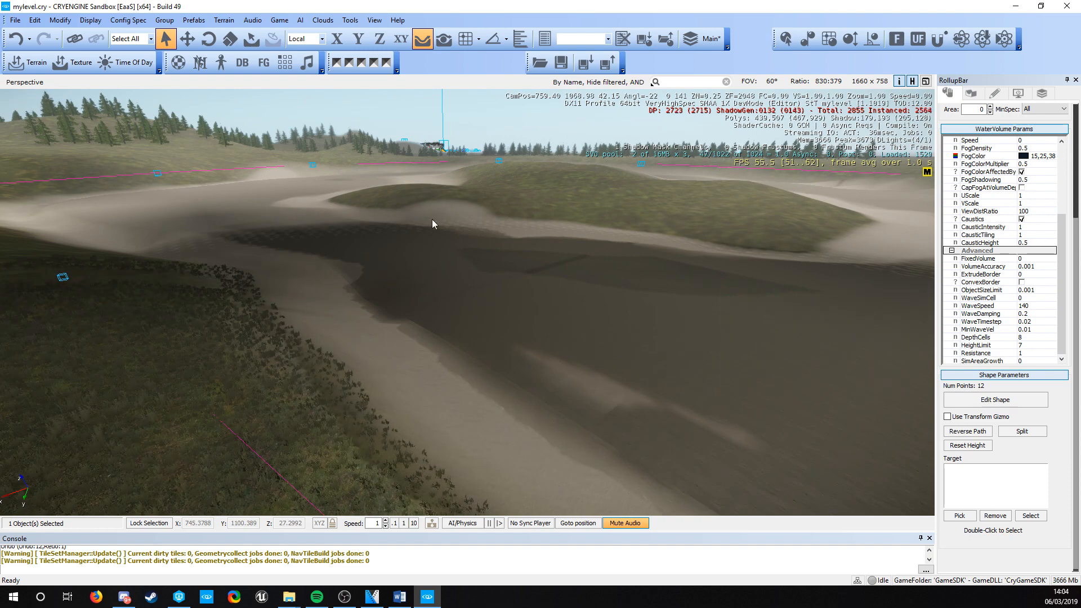
{"action": "right_click_drag", "start_coordinate": [568, 216], "coordinate": [614, 192]}
{"action": "key", "text": "w"}
{"action": "key", "text": "w"}
{"action": "key", "text": "s"}
{"action": "key", "text": "d"}
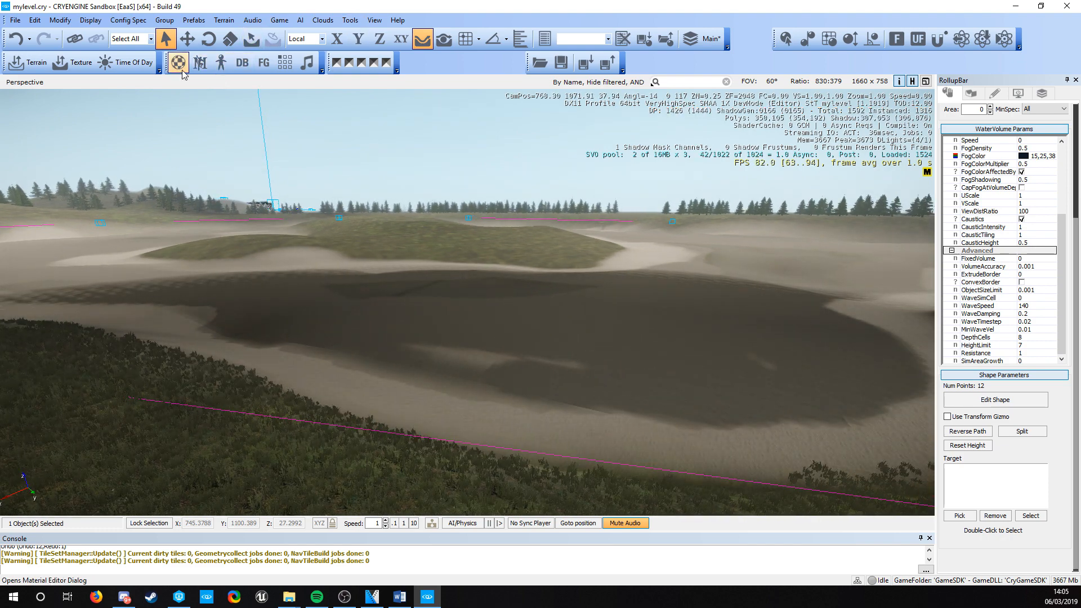
Open the Material Editor and, with the materials filtered by "watervol", list the contents of the watervolumes folder.
{"action": "left_click", "coordinate": [180, 67]}
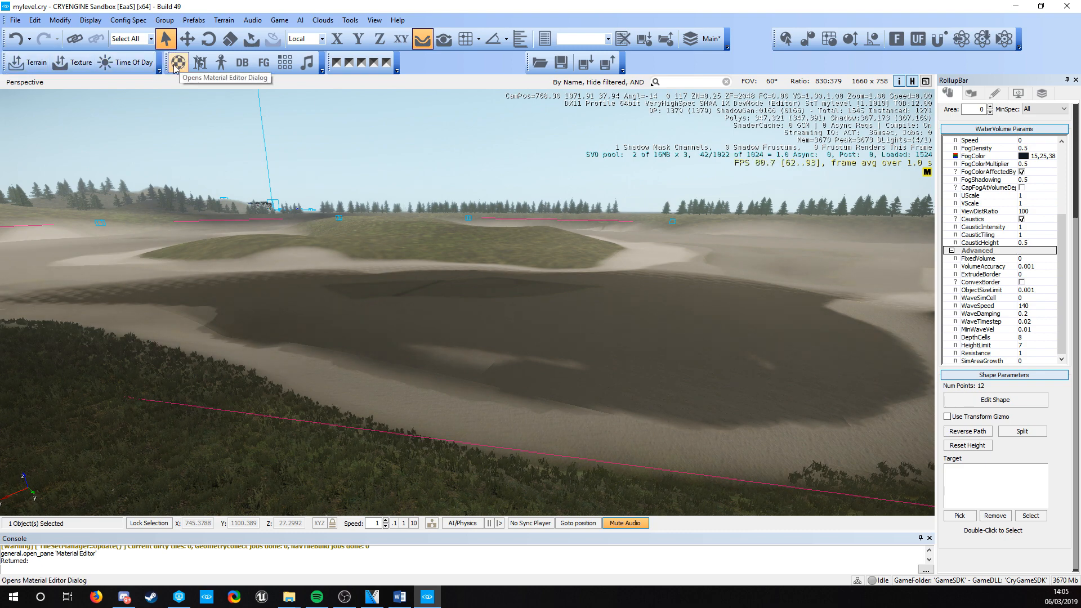
{"action": "left_click_drag", "start_coordinate": [0, 186], "coordinate": [726, 88]}
{"action": "left_click_drag", "start_coordinate": [262, 84], "coordinate": [260, 67]}
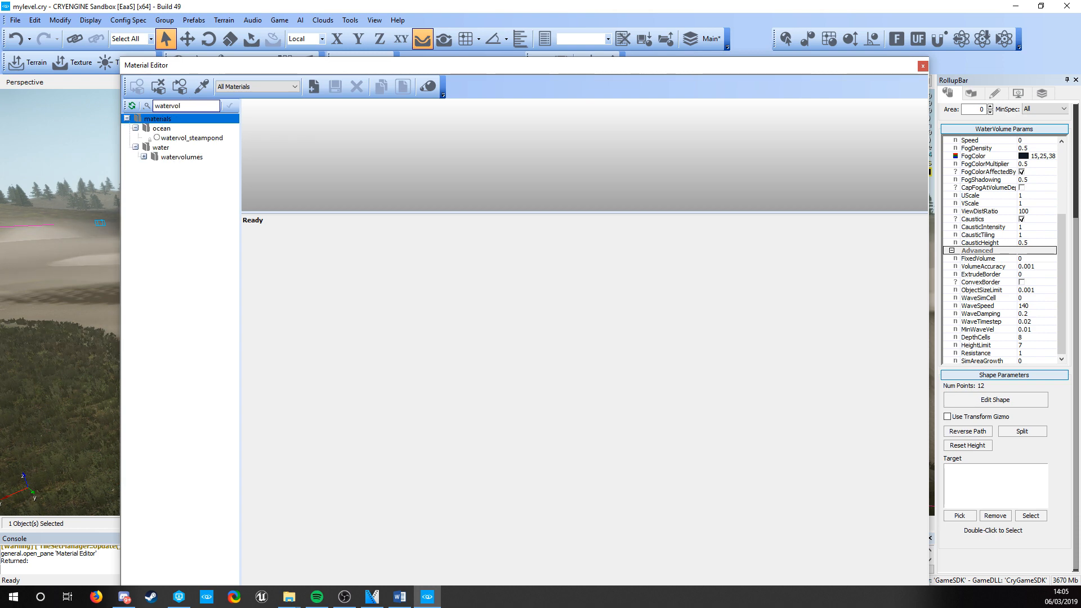
{"action": "left_click", "coordinate": [144, 158]}
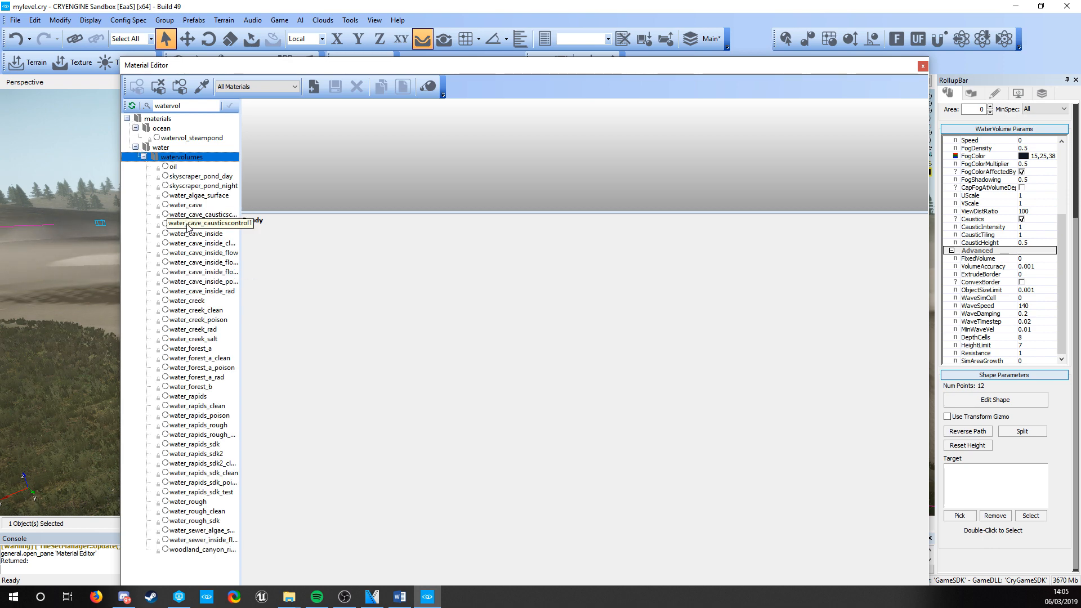
Compare the settings and surface types of the water_creek_clean, water_creek_poison and water_creek_rad materials.
{"action": "left_click", "coordinate": [188, 311]}
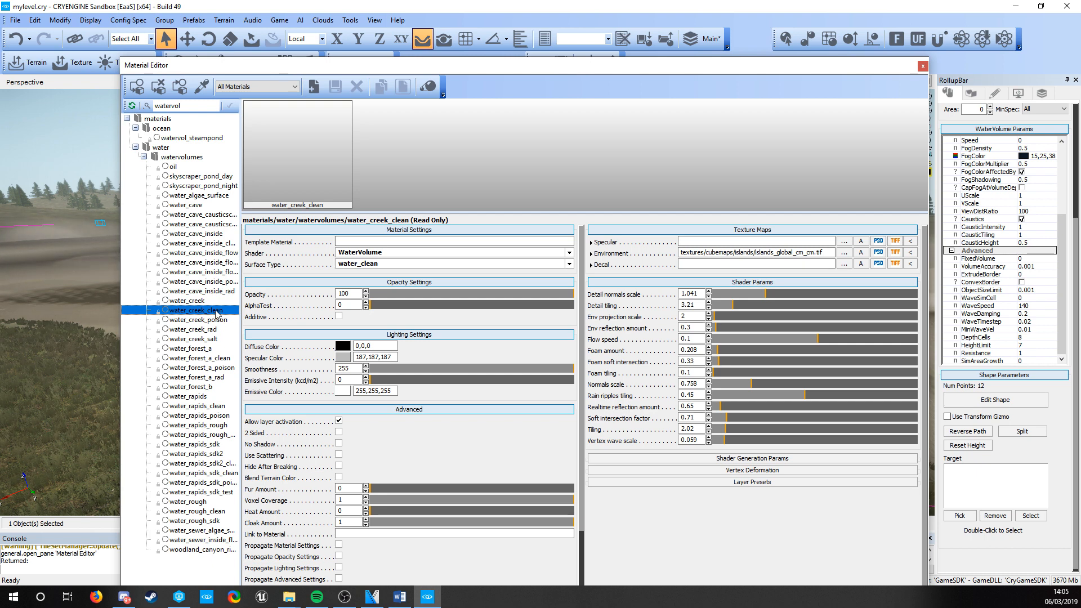
{"action": "left_click", "coordinate": [223, 320]}
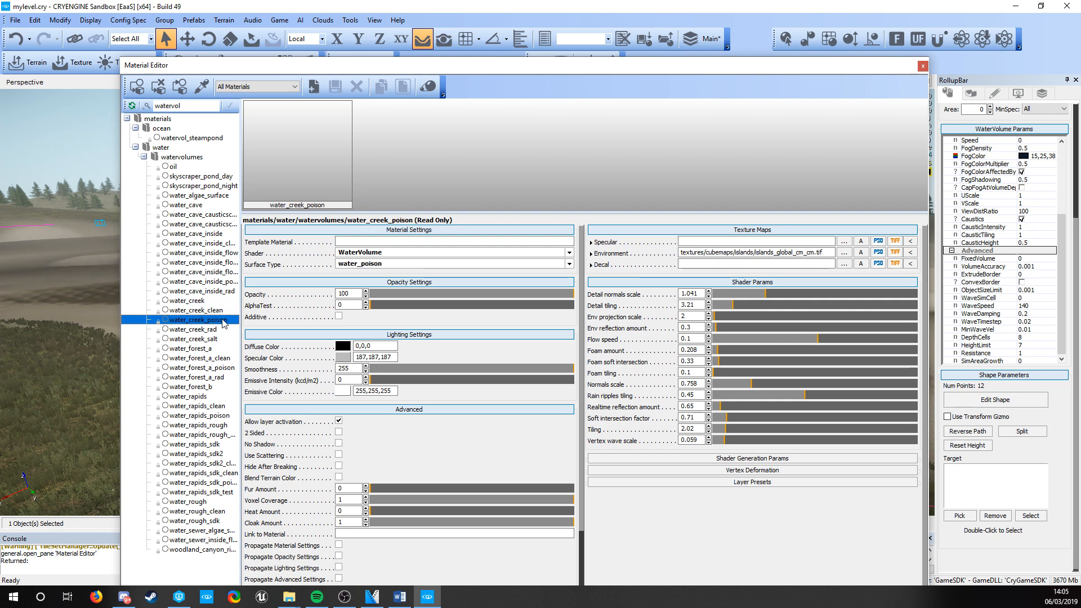
{"action": "left_click", "coordinate": [215, 331]}
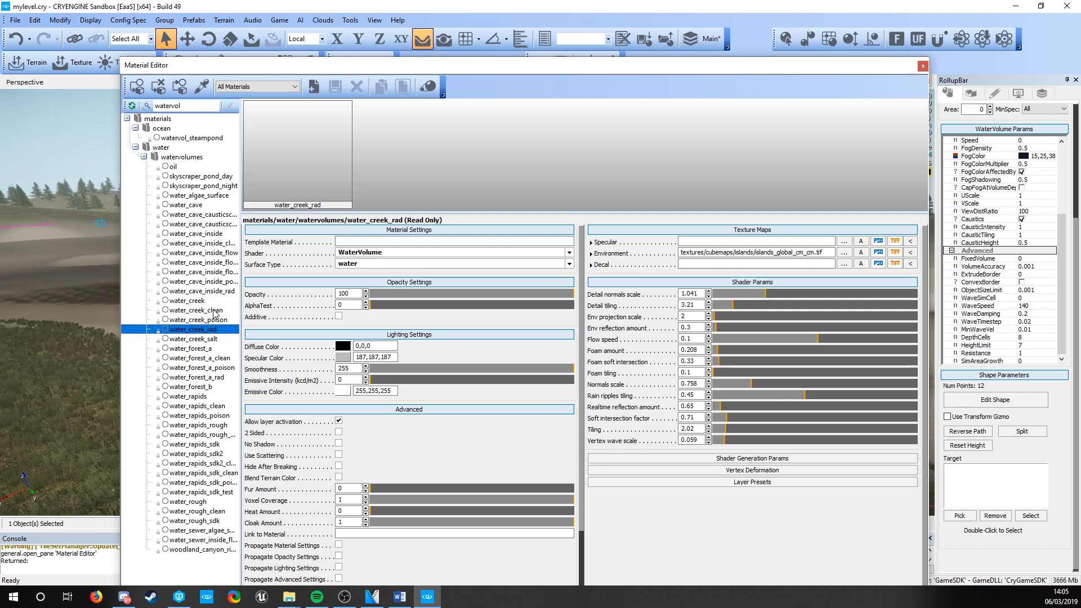
{"action": "left_click", "coordinate": [214, 311]}
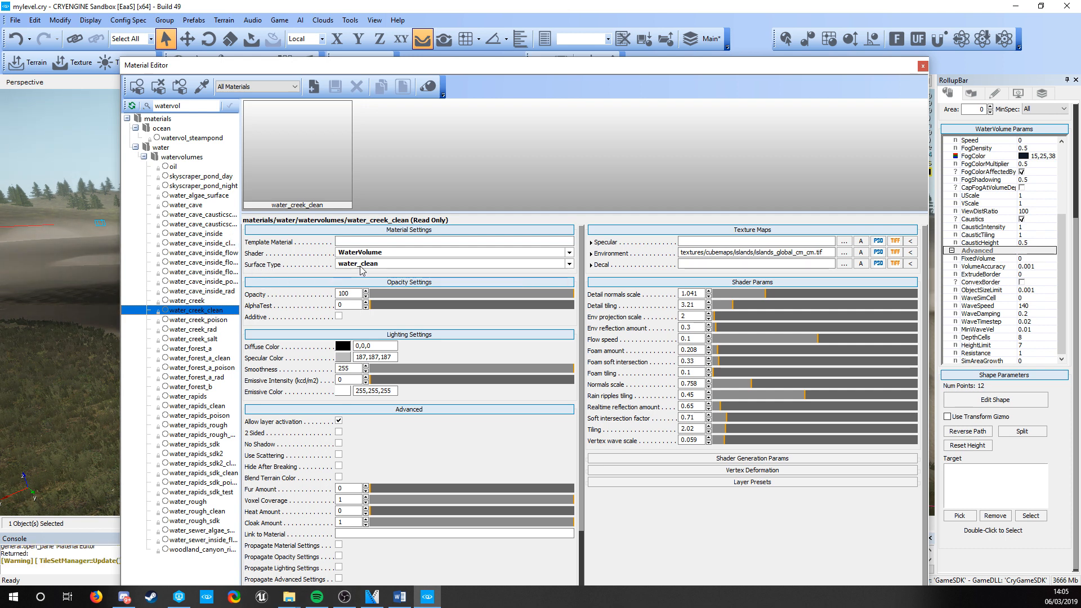
{"action": "left_click", "coordinate": [213, 320]}
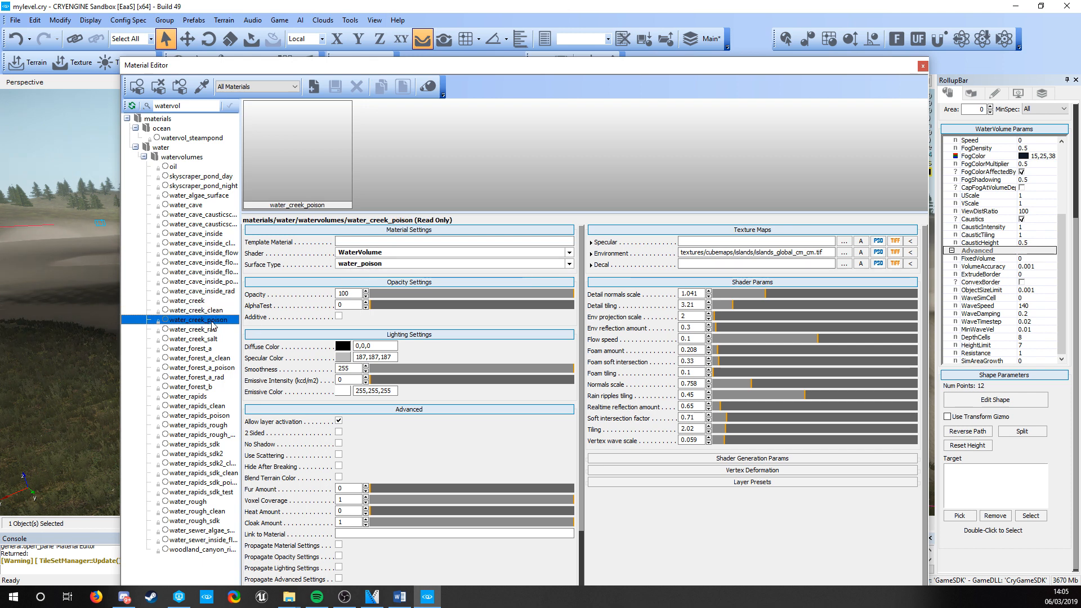
Assign the water_creek_clean material to the selected water volume and close the Material Editor.
{"action": "left_click", "coordinate": [201, 311]}
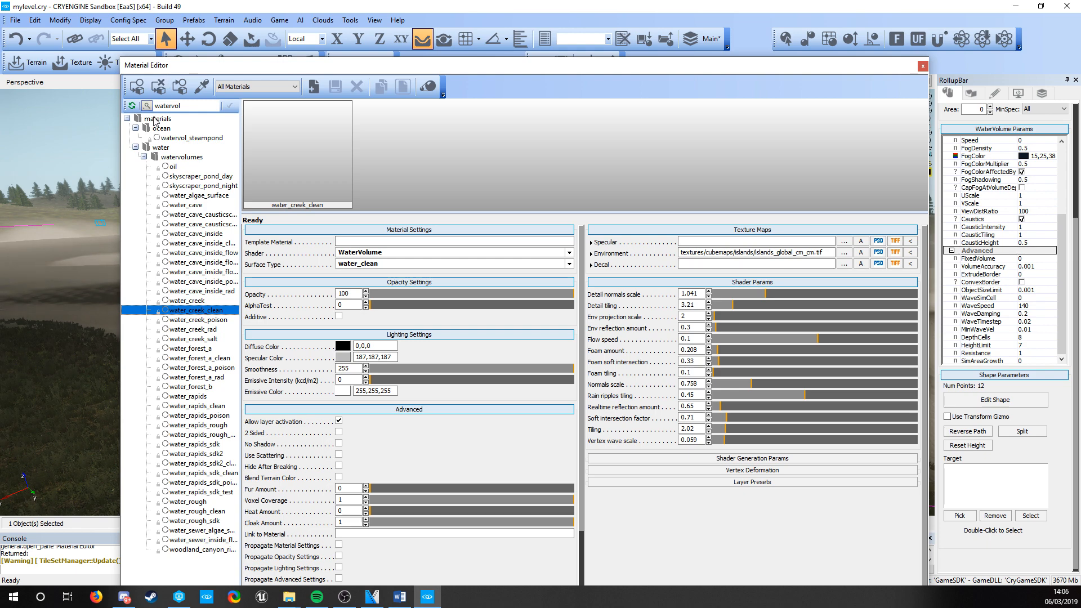
{"action": "left_click", "coordinate": [139, 89]}
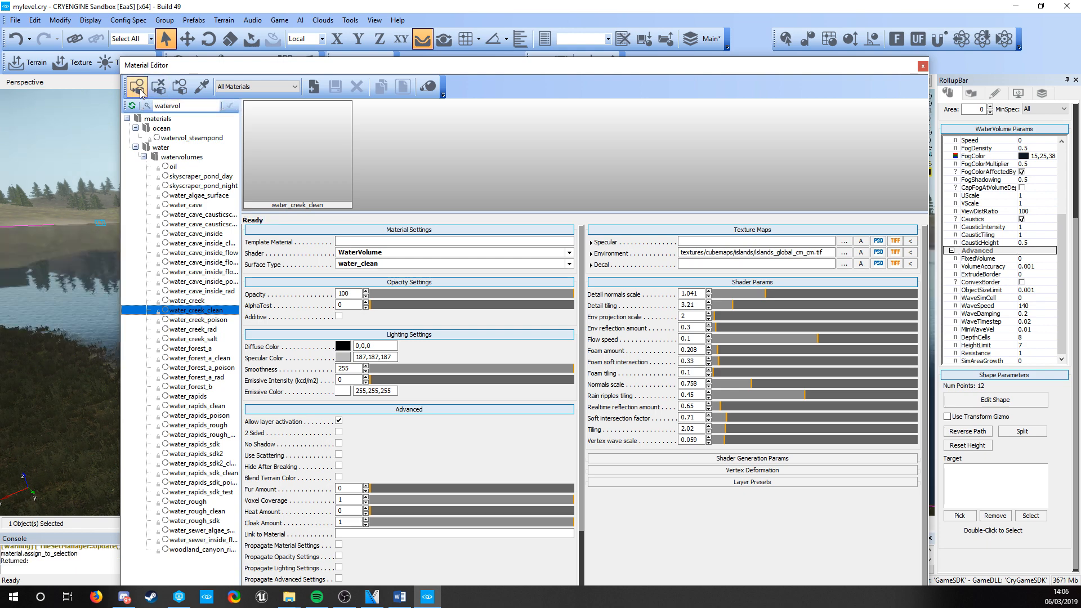
{"action": "left_click", "coordinate": [923, 66]}
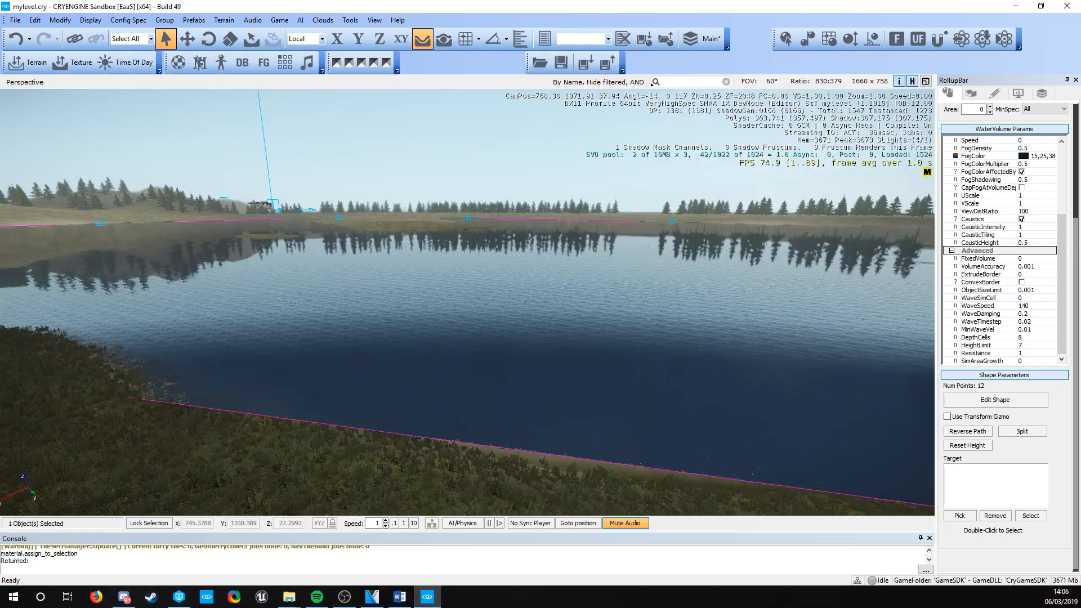
Lower the water volume along the Z axis to a height of about 20.34 so it sits within the channel.
{"action": "right_click_drag", "start_coordinate": [303, 354], "coordinate": [337, 338]}
{"action": "mouse_move", "coordinate": [422, 347]}
{"action": "right_mouse_down"}
{"action": "mouse_move", "coordinate": [477, 349]}
{"action": "mouse_move", "coordinate": [490, 380]}
{"action": "mouse_move", "coordinate": [403, 375]}
{"action": "mouse_move", "coordinate": [408, 346]}
{"action": "mouse_move", "coordinate": [453, 356]}
{"action": "mouse_move", "coordinate": [437, 341]}
{"action": "right_mouse_up"}
{"action": "key", "text": "d"}
{"action": "key", "text": "2"}
{"action": "key", "text": "w"}
{"action": "key", "text": "s"}
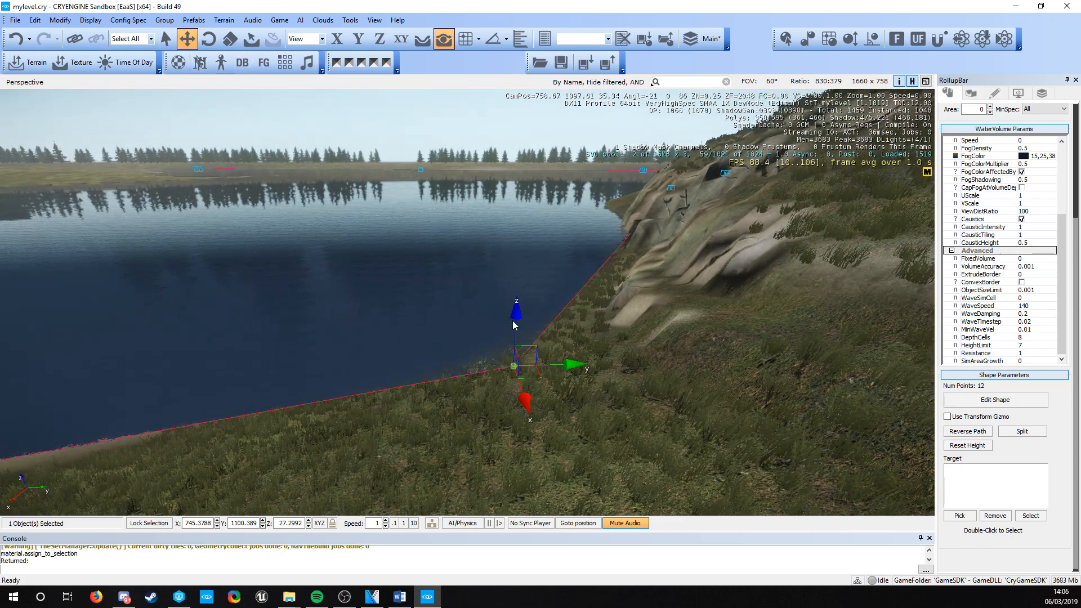
{"action": "left_click_drag", "start_coordinate": [513, 326], "coordinate": [449, 459]}
{"action": "key", "text": "w"}
{"action": "right_click_drag", "start_coordinate": [450, 459], "coordinate": [564, 414]}
{"action": "key", "text": "s"}
{"action": "key", "text": "w"}
{"action": "key", "text": "s"}
{"action": "key", "text": "d"}
{"action": "key", "text": "w"}
{"action": "right_click_drag", "start_coordinate": [879, 312], "coordinate": [906, 295]}
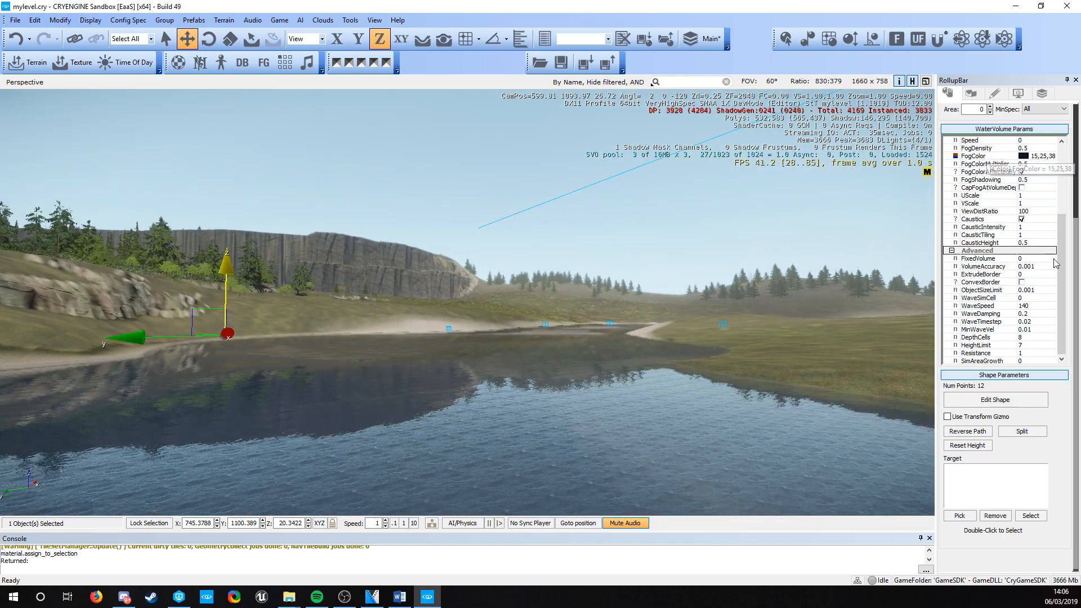
Set the water volume's FogDensity to 0.1 and check the water surface in the channel.
{"action": "scroll", "coordinate": [991, 148], "scroll_direction": "up", "scroll_amount": 5}
{"action": "right_click_drag", "start_coordinate": [895, 225], "coordinate": [876, 216]}
{"action": "key", "text": "w"}
{"action": "scroll", "coordinate": [1015, 206], "scroll_direction": "up", "scroll_amount": 9}
{"action": "left_click", "coordinate": [1013, 214]}
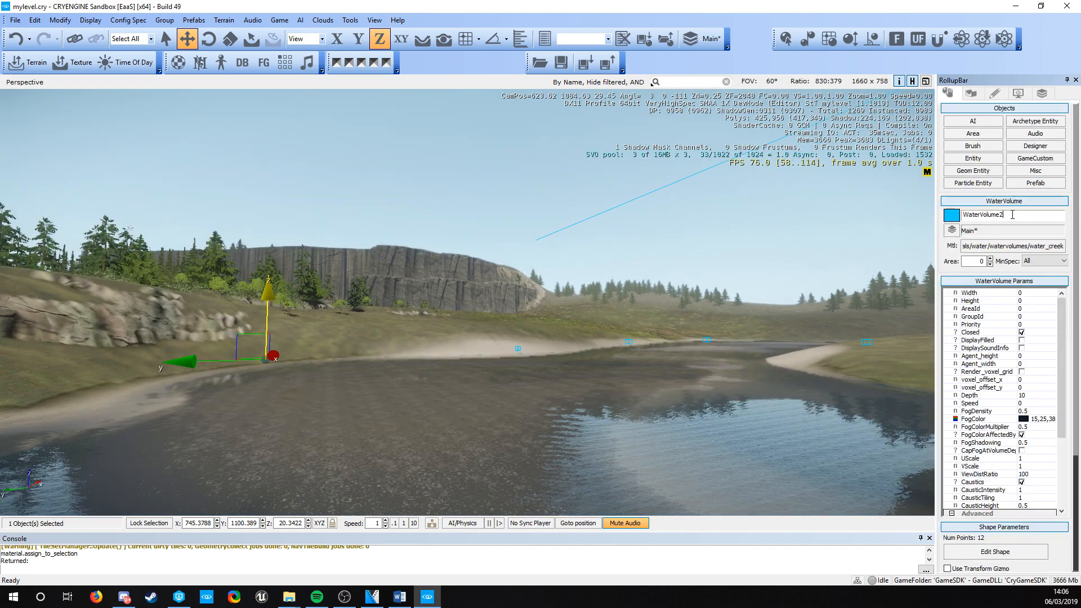
{"action": "left_click", "coordinate": [994, 301]}
{"action": "left_click", "coordinate": [995, 293]}
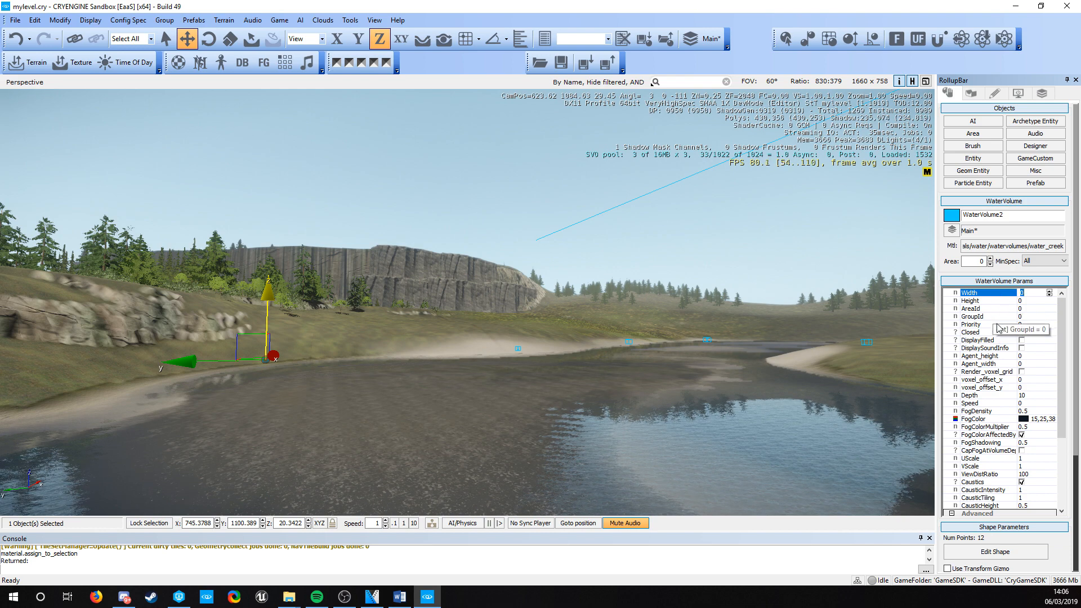
{"action": "scroll", "coordinate": [1020, 372], "scroll_direction": "down", "scroll_amount": 1}
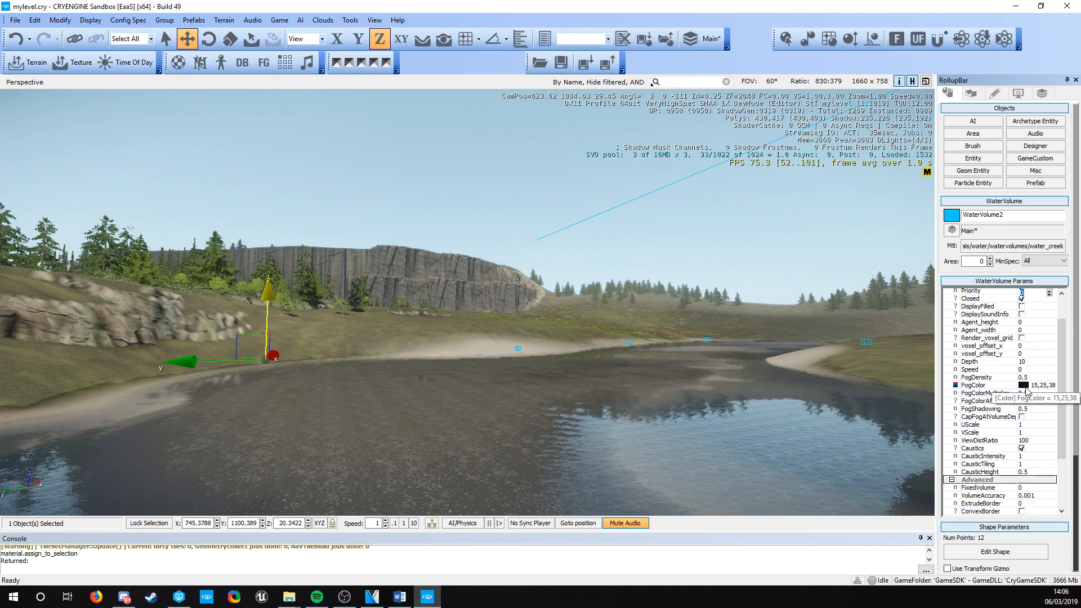
{"action": "left_click", "coordinate": [1025, 377]}
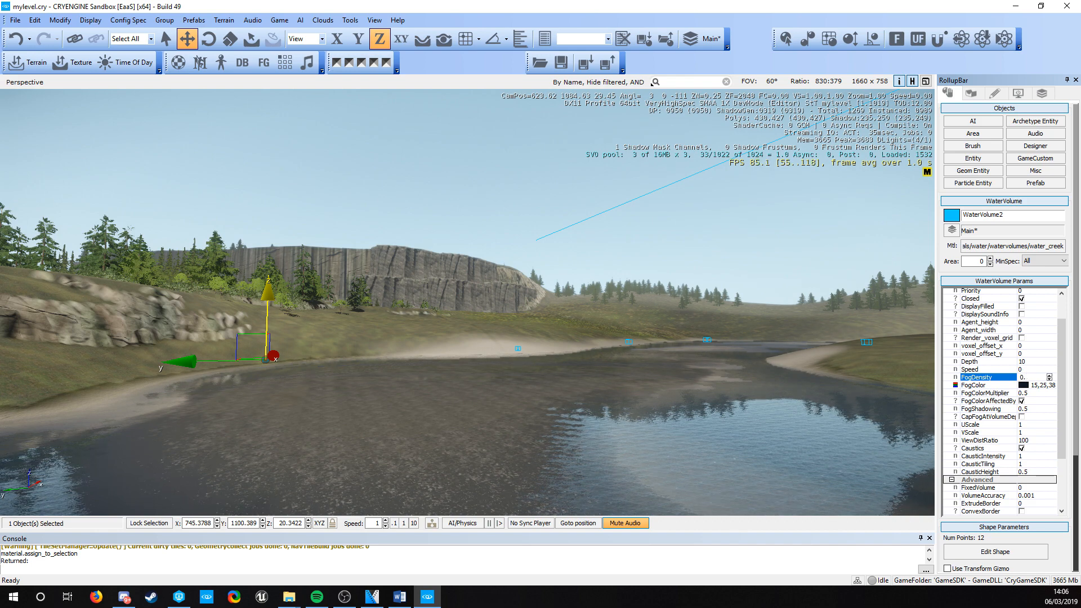
{"action": "type", "text": "0.1"}
{"action": "key", "text": "s"}
{"action": "key", "text": "a"}
{"action": "right_click_drag", "start_coordinate": [449, 393], "coordinate": [472, 361]}
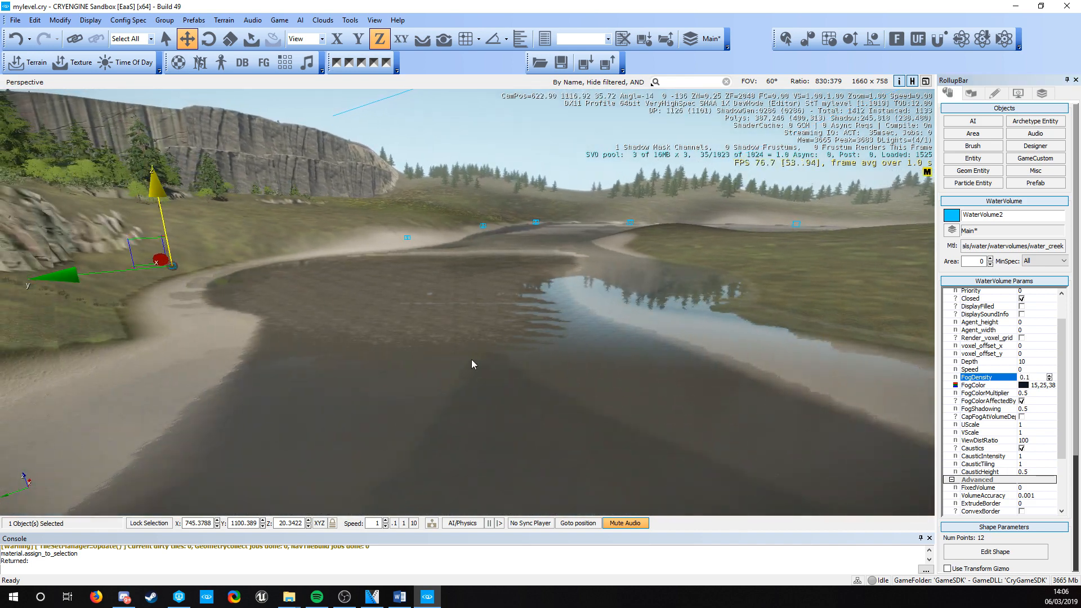
Set the water volume's FogColor to the dark green 13,39,23 and view the water up close.
{"action": "left_click", "coordinate": [1025, 386]}
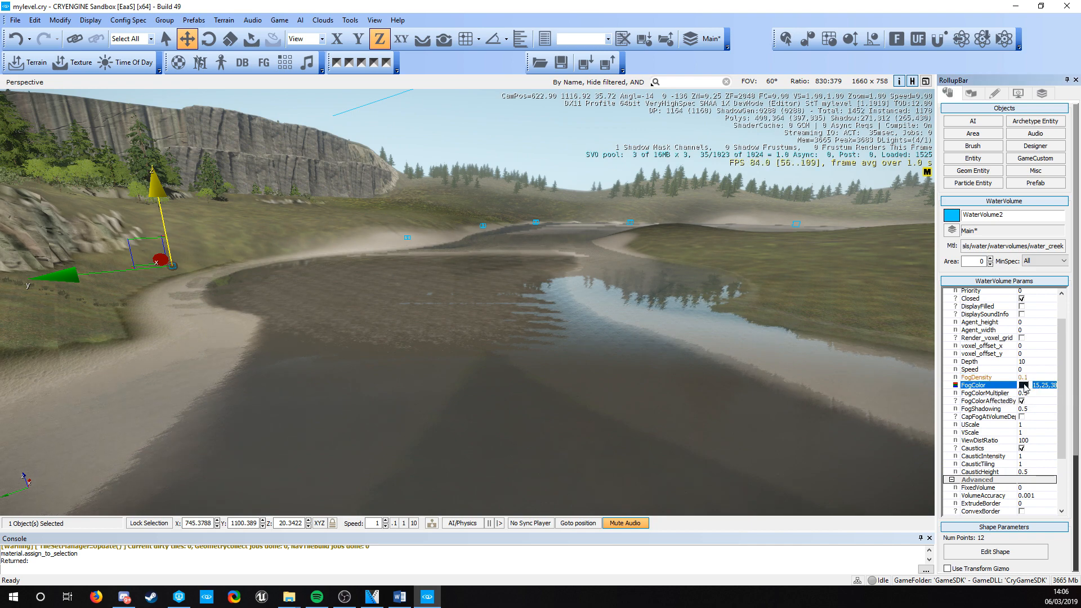
{"action": "left_click", "coordinate": [1024, 386]}
{"action": "left_click", "coordinate": [475, 263]}
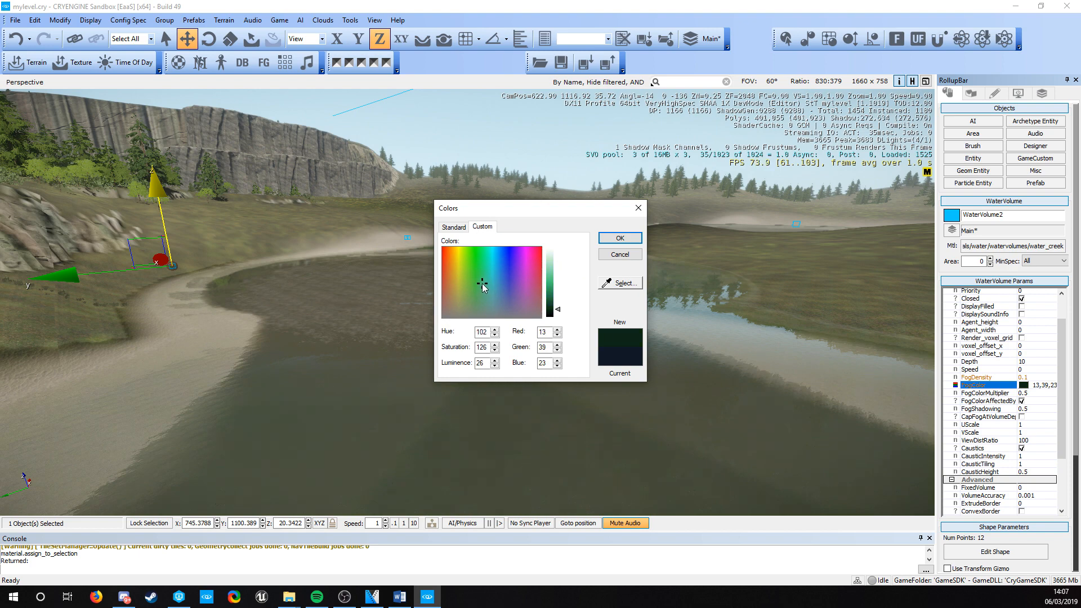
{"action": "left_click", "coordinate": [620, 239]}
{"action": "right_click_drag", "start_coordinate": [591, 258], "coordinate": [287, 342]}
{"action": "key", "text": "w"}
{"action": "key", "text": "a"}
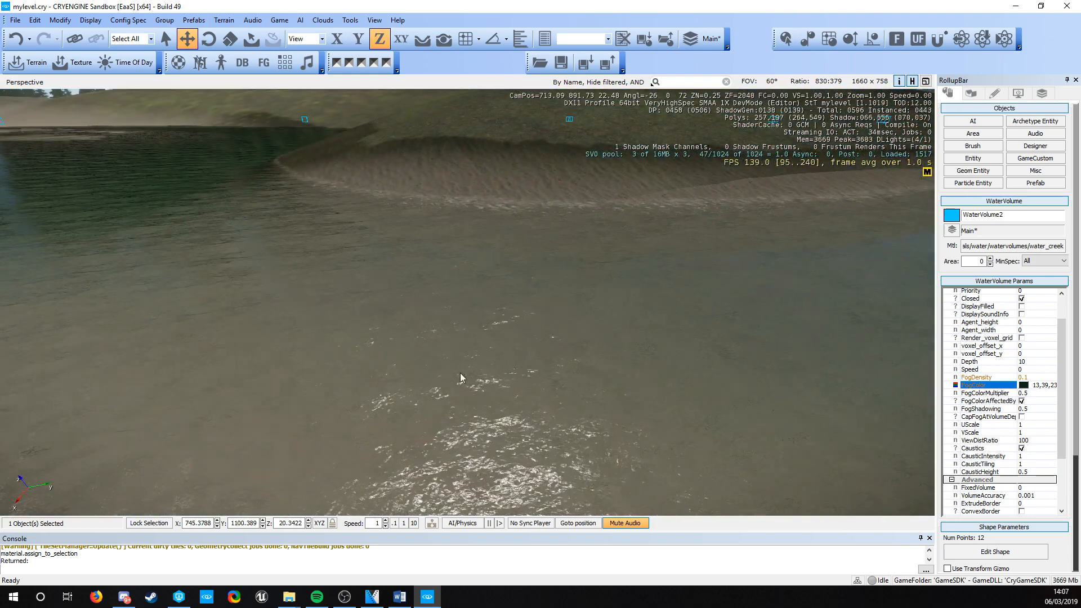
{"action": "right_click_drag", "start_coordinate": [435, 284], "coordinate": [273, 290]}
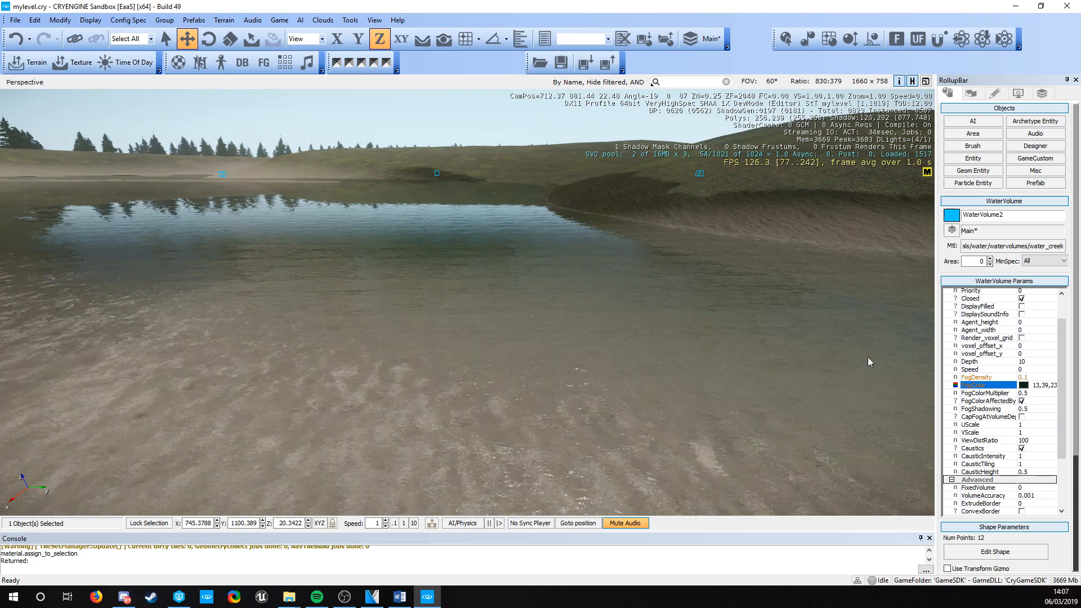
Set the water volume's UScale and VScale to 0.5.
{"action": "left_click", "coordinate": [991, 425]}
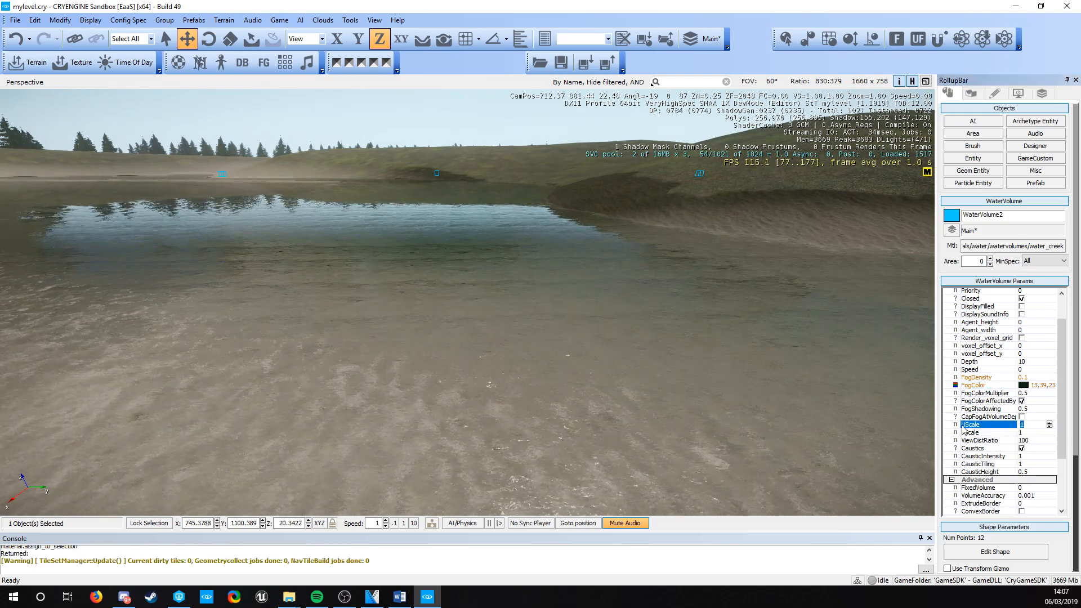
{"action": "left_click", "coordinate": [987, 433]}
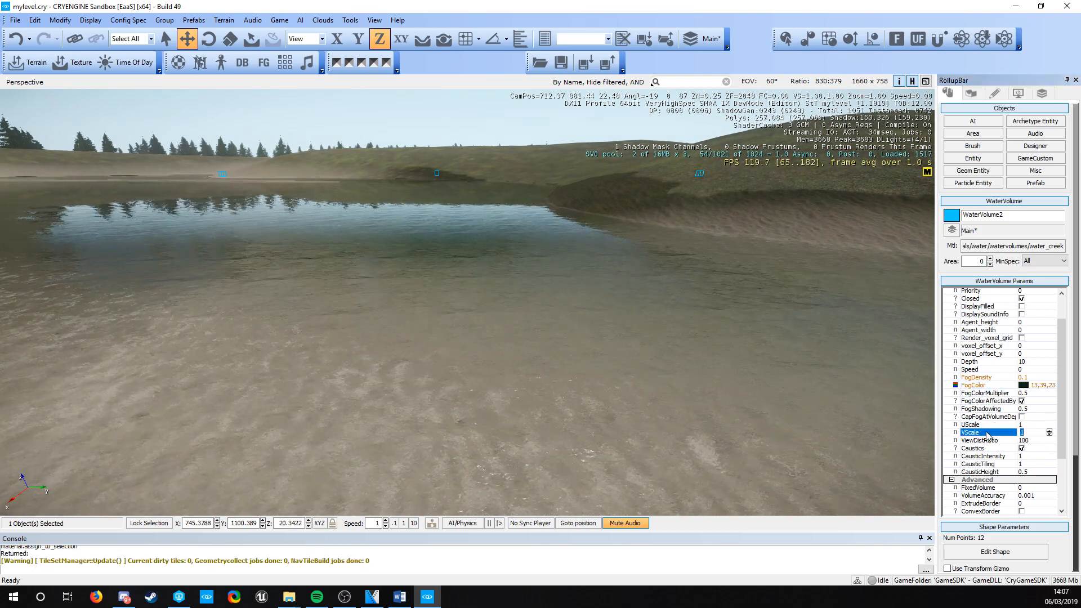
{"action": "left_click", "coordinate": [988, 425]}
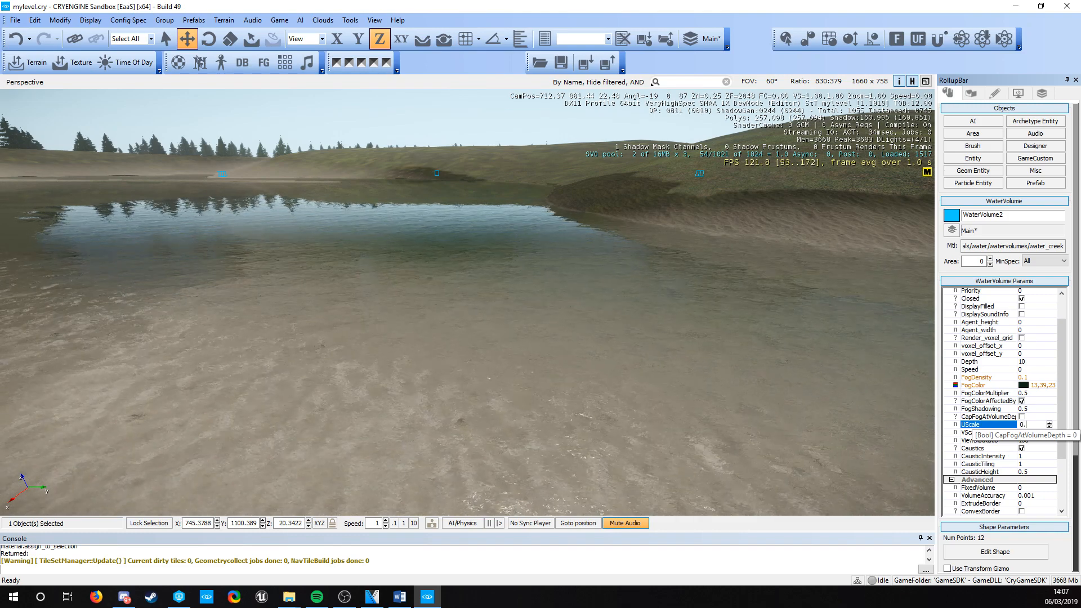
{"action": "type", "text": "0.5"}
{"action": "left_click", "coordinate": [1032, 431]}
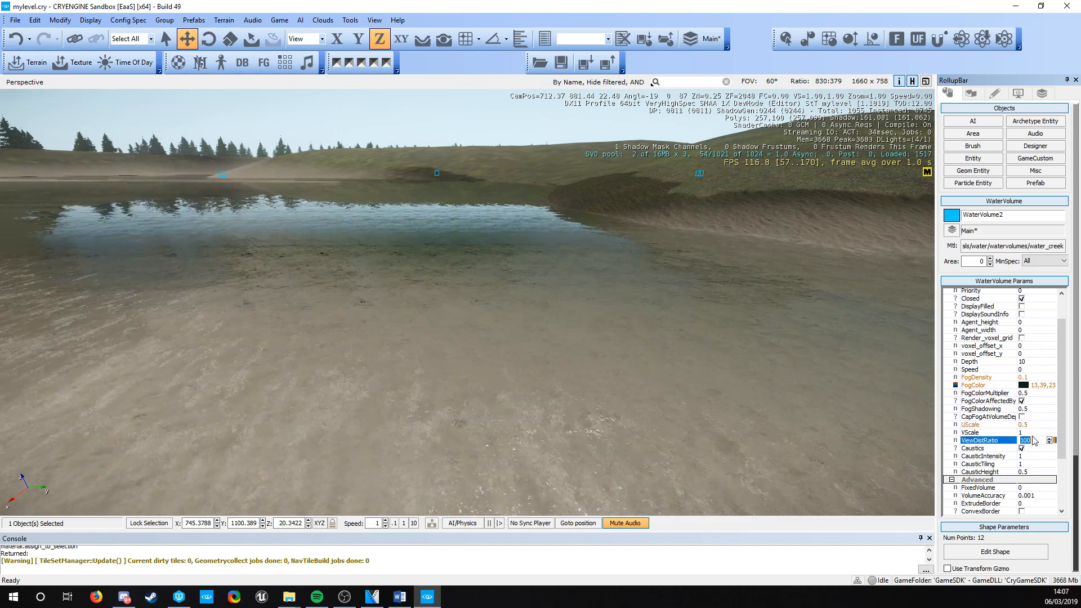
{"action": "type", "text": "0.5"}
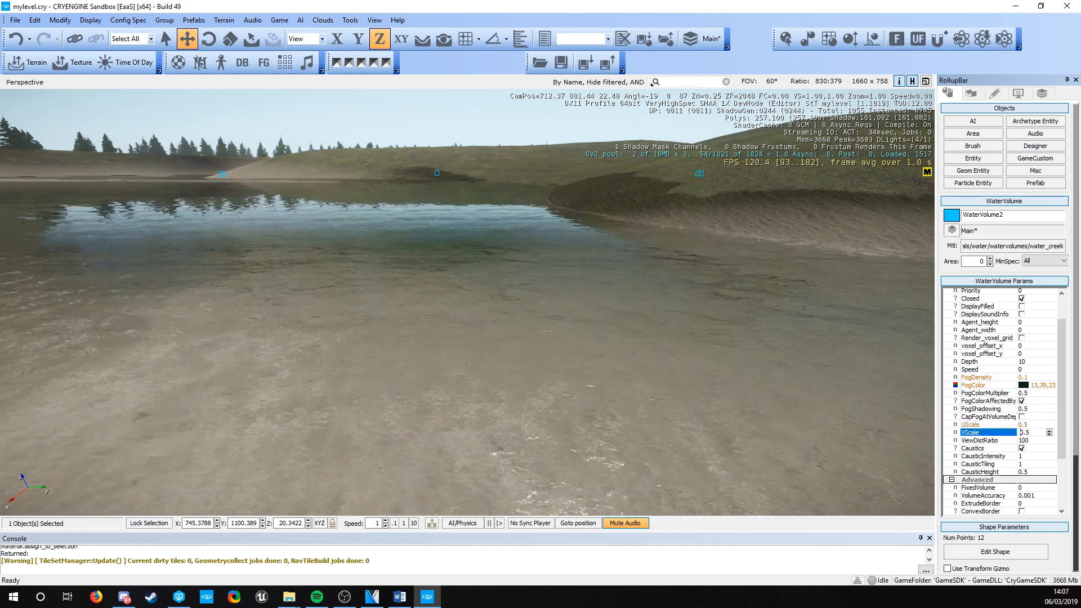
Set the water volume's UScale and VScale to 0.1 and view the ripples across the channel.
{"action": "left_click", "coordinate": [1035, 425]}
{"action": "left_click", "coordinate": [1028, 424]}
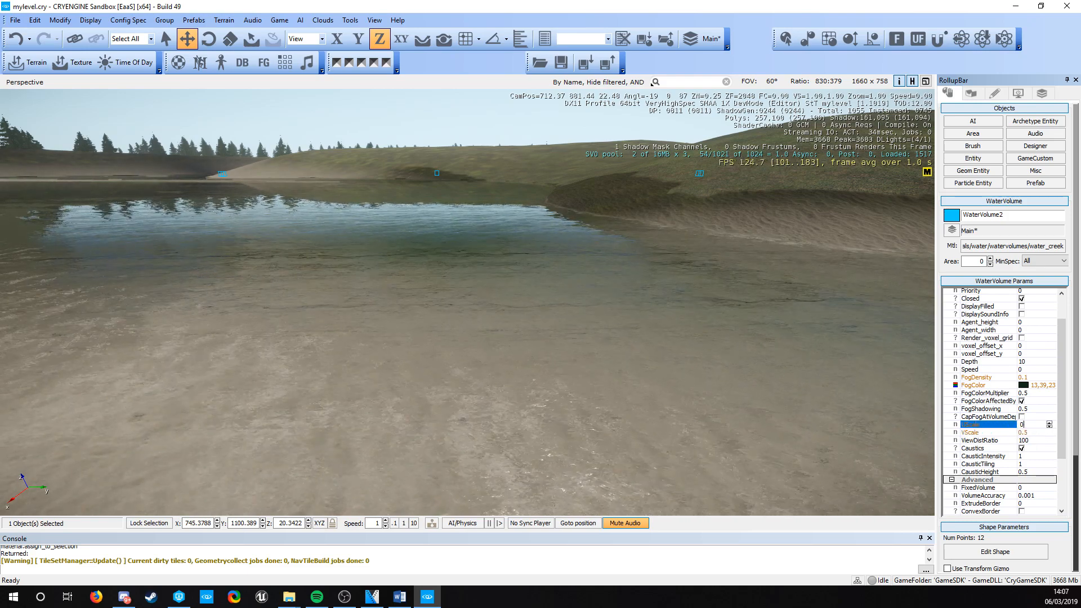
{"action": "left_click", "coordinate": [1030, 433]}
{"action": "type", "text": "0."}
{"action": "key", "text": "a"}
{"action": "right_click_drag", "start_coordinate": [428, 304], "coordinate": [711, 294]}
{"action": "key", "text": "w"}
{"action": "key", "text": "s"}
{"action": "key", "text": "d"}
{"action": "right_click_drag", "start_coordinate": [857, 332], "coordinate": [761, 337]}
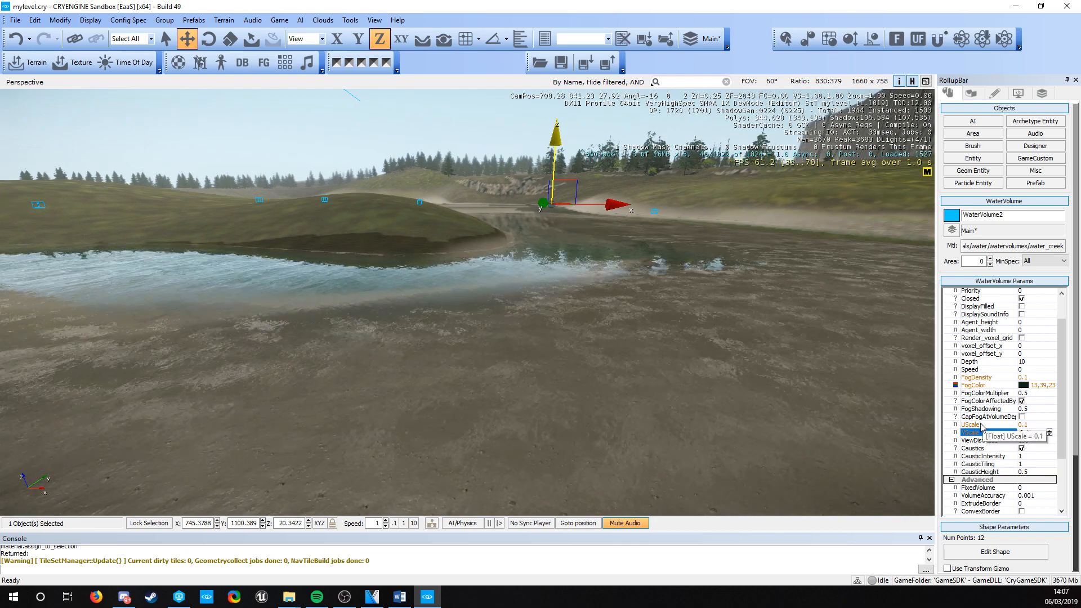
Save the level and enter game mode at the edge of the water.
{"action": "key", "text": "w"}
{"action": "right_click_drag", "start_coordinate": [620, 315], "coordinate": [494, 302]}
{"action": "key", "text": "d"}
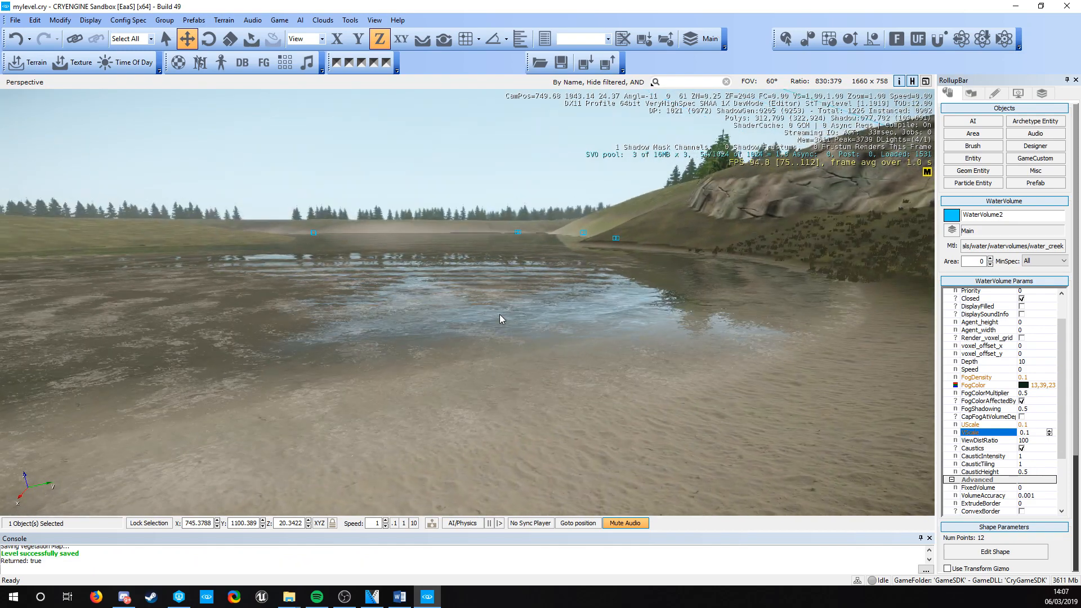
{"action": "key", "text": "ctrl+g"}
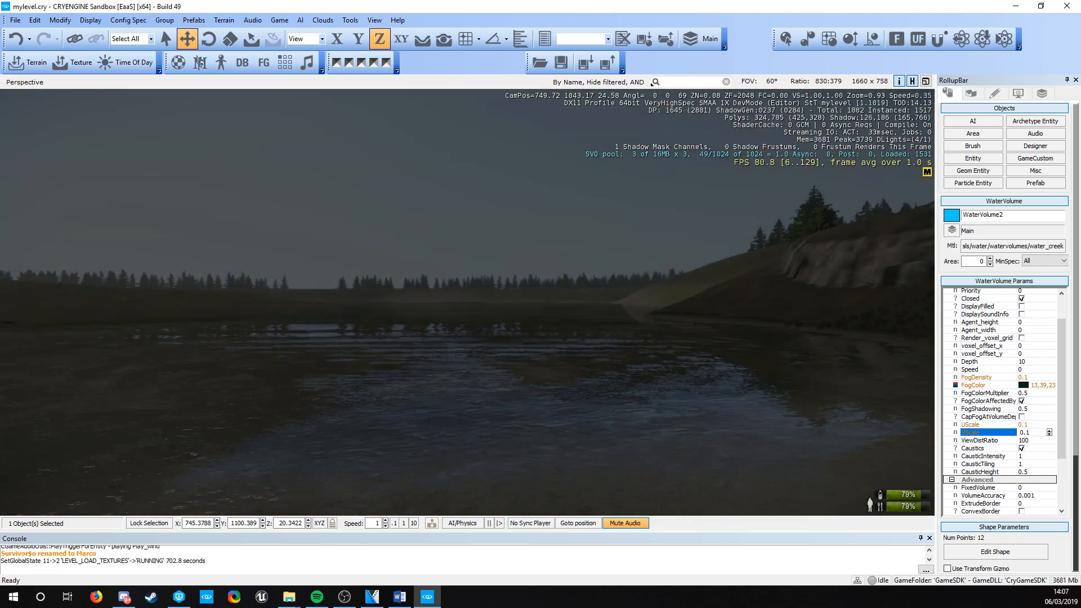
Switch to third-person view and run the character through the shallow water to examine its surface and drink interaction.
{"action": "key", "text": "F1"}
{"action": "key", "text": "w"}
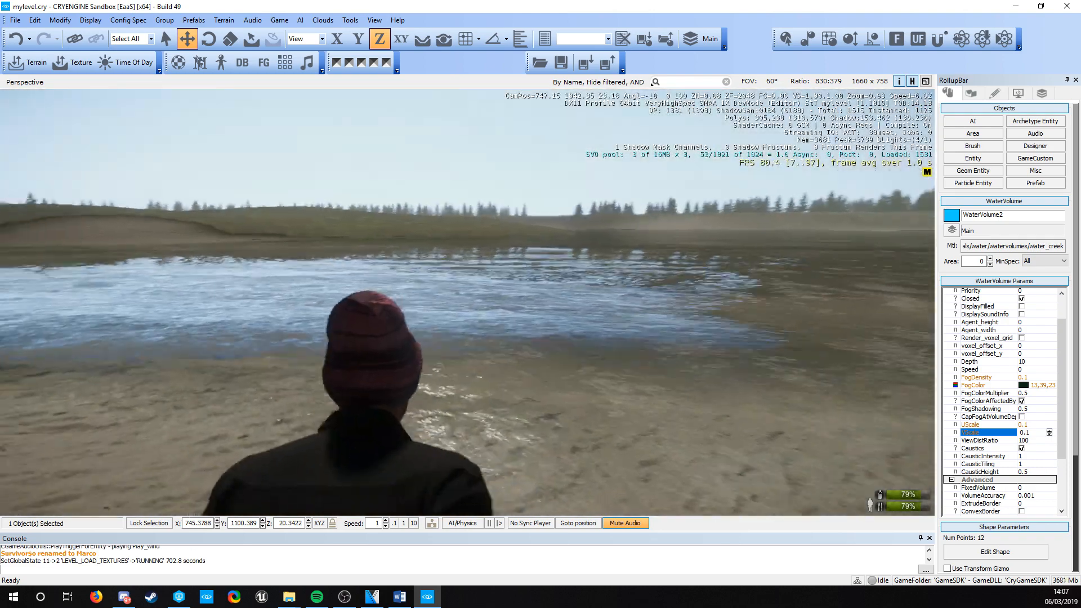
{"action": "key", "text": "w"}
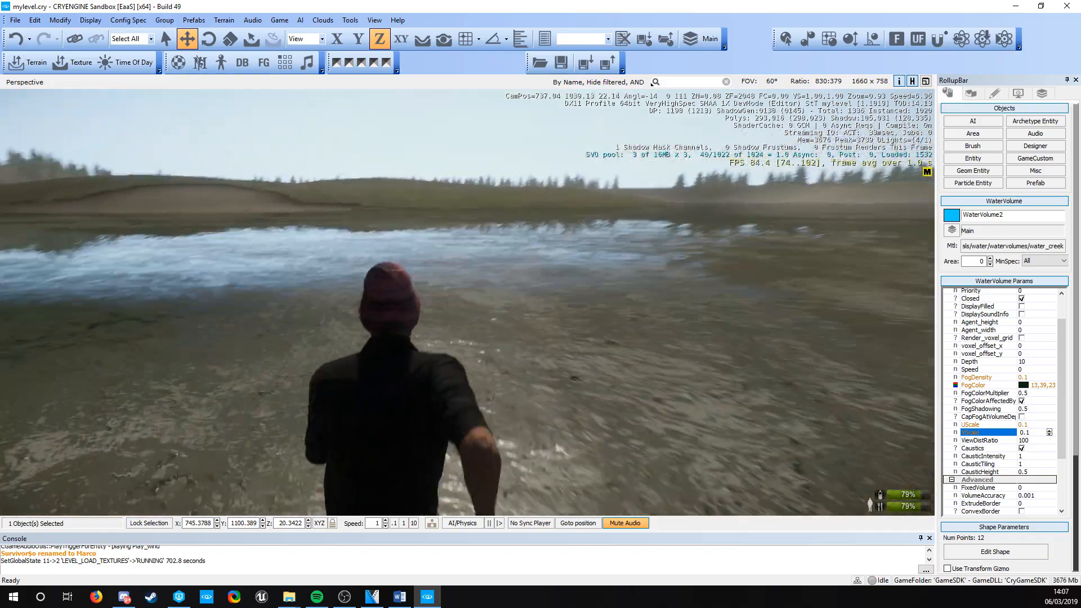
{"action": "key", "text": "w"}
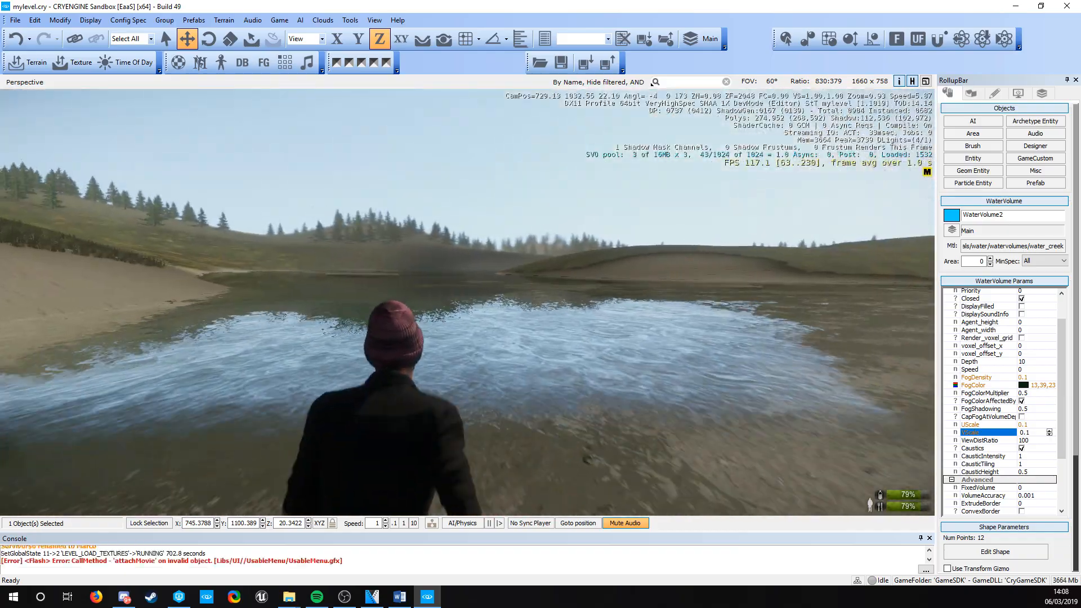
{"action": "key", "text": "w"}
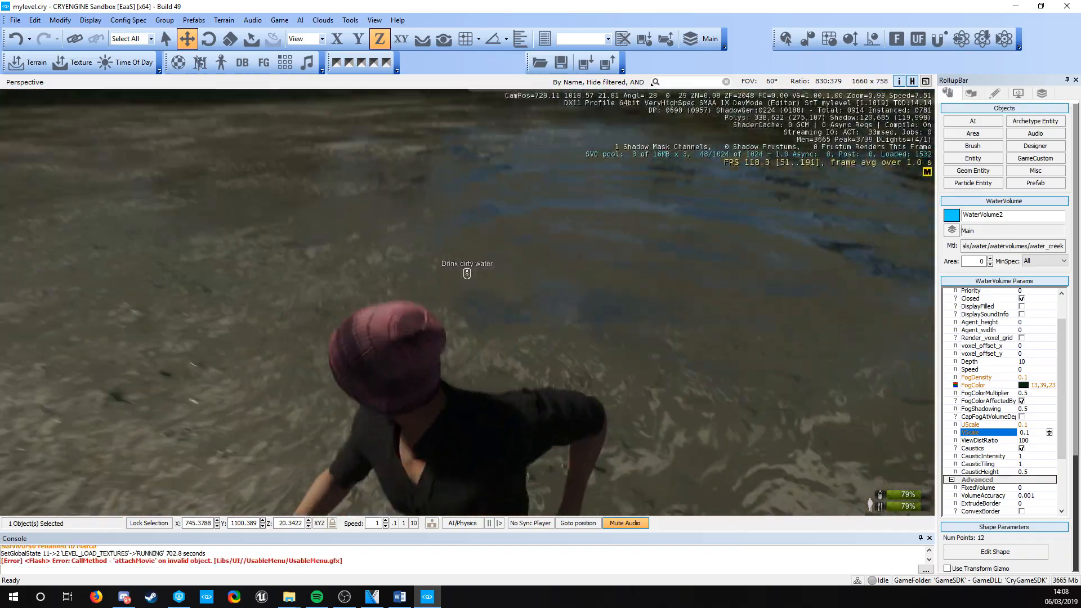
{"action": "key", "text": "w"}
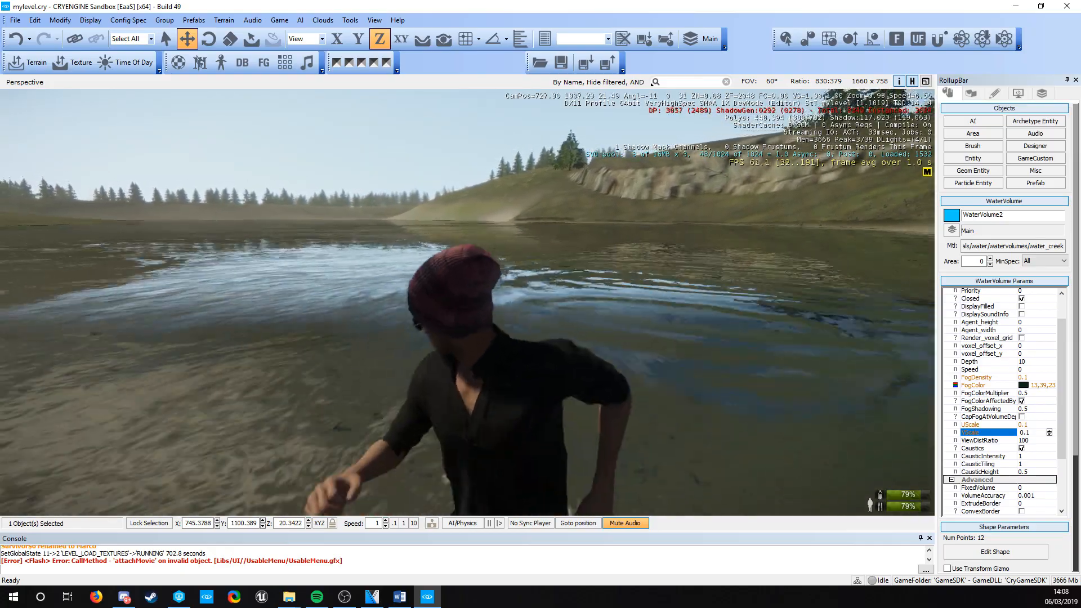
{"action": "key", "text": "w"}
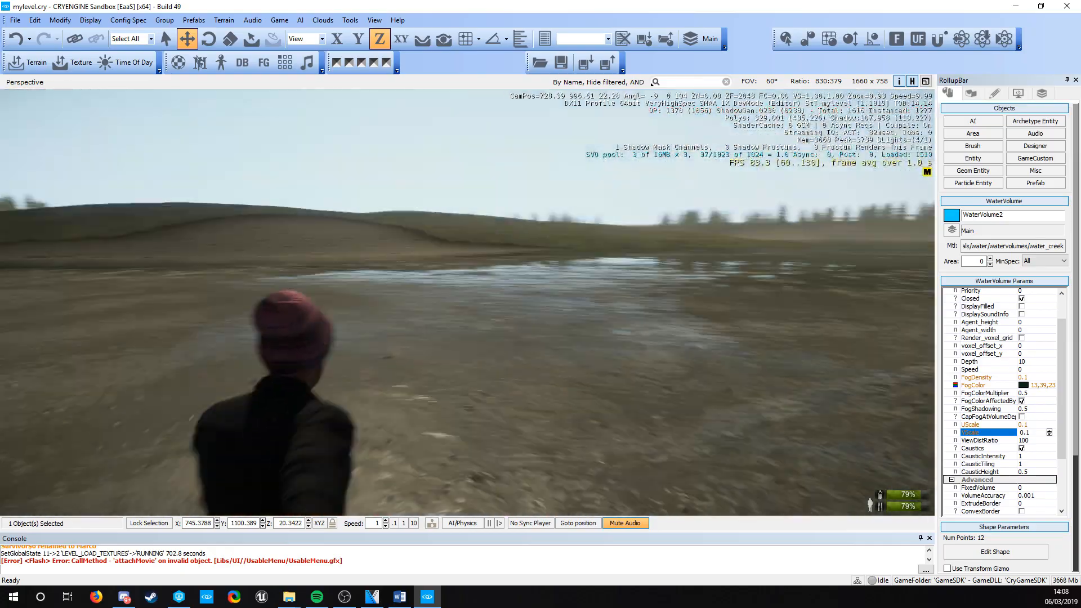
{"action": "key", "text": "w"}
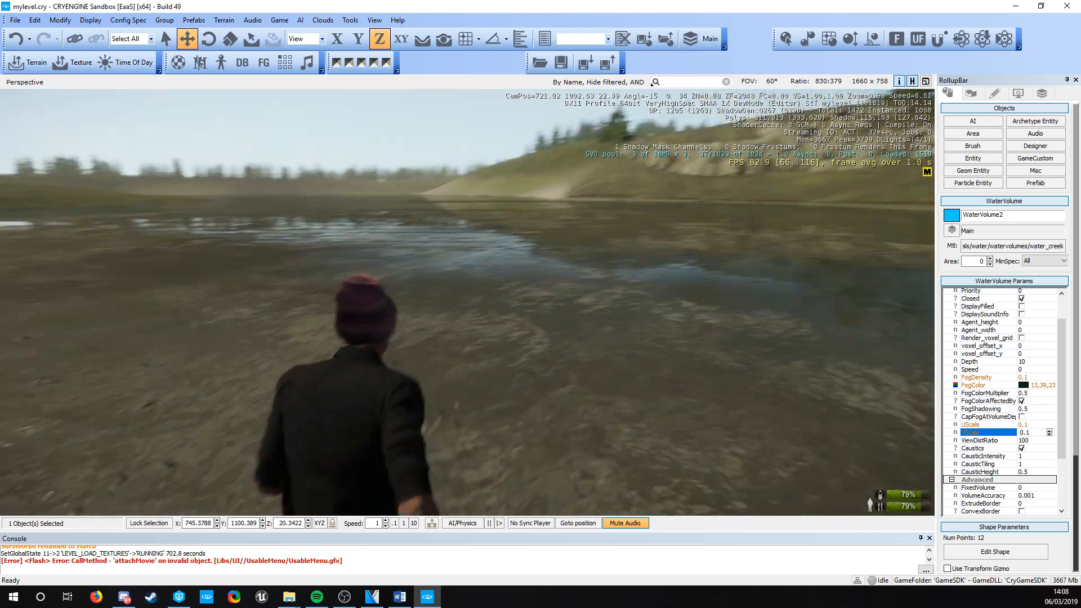
{"action": "key", "text": "w"}
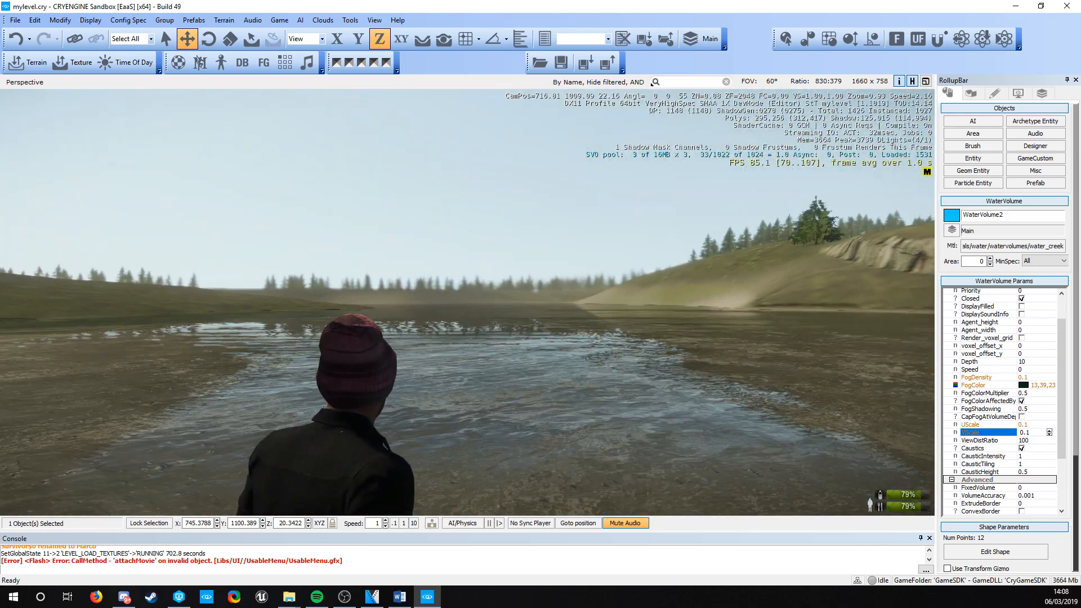
Fly and wade the character through the deeper water in third-person view to examine its surface, and leave game mode.
{"action": "key", "text": "F3"}
{"action": "key", "text": "w"}
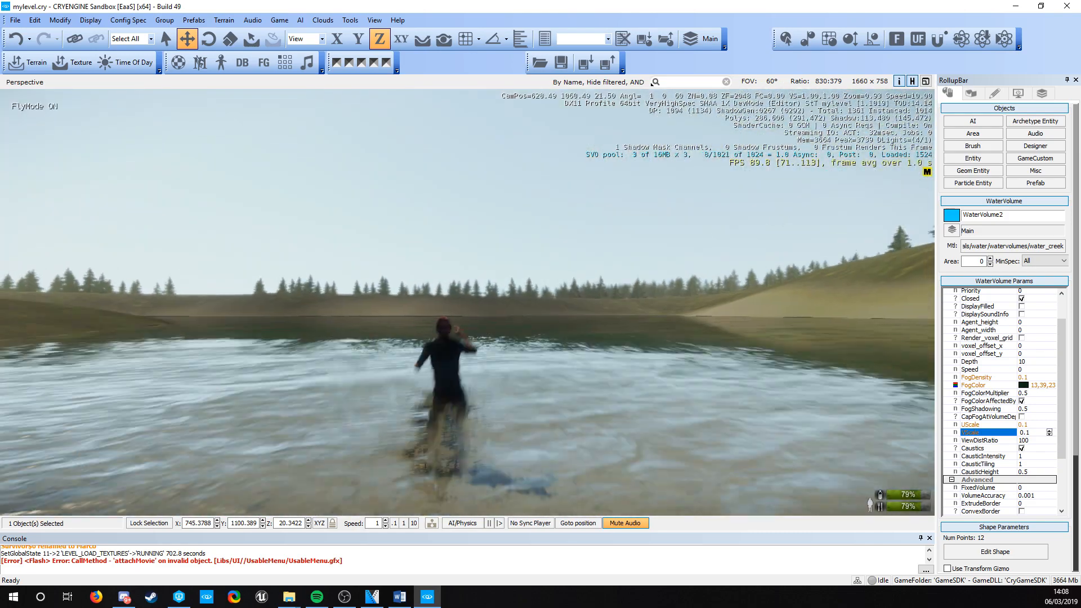
{"action": "key", "text": "w"}
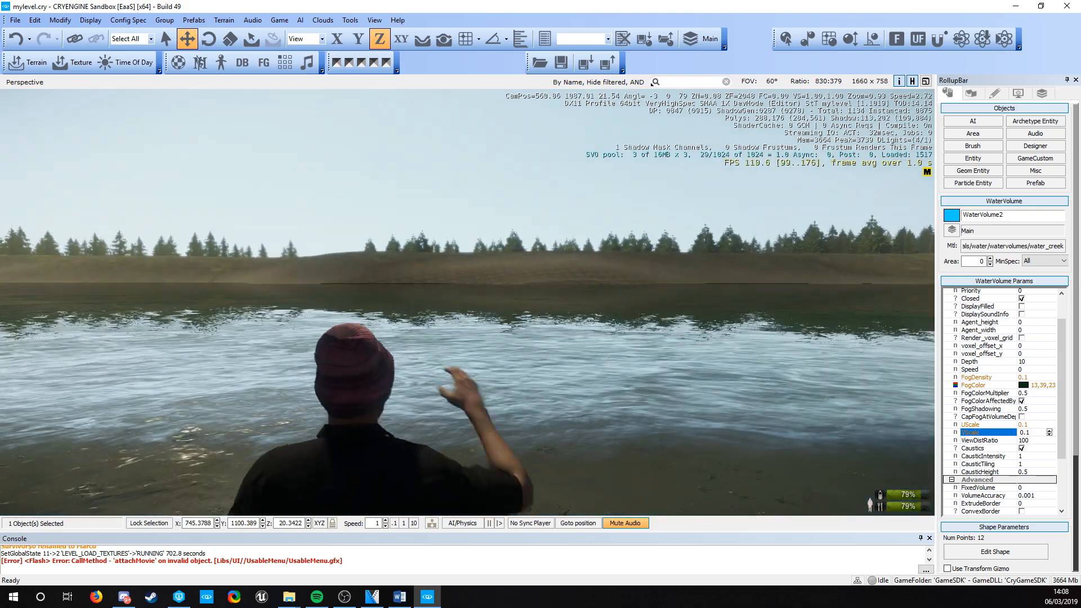
{"action": "key", "text": "F3"}
{"action": "key", "text": "F3"}
{"action": "key", "text": "w"}
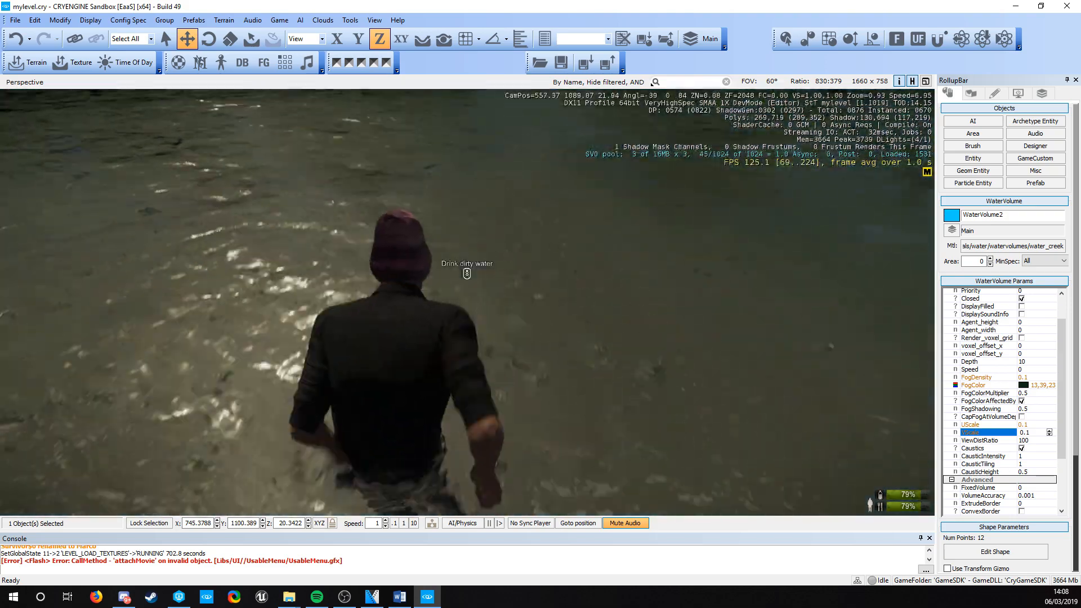
{"action": "key", "text": "w"}
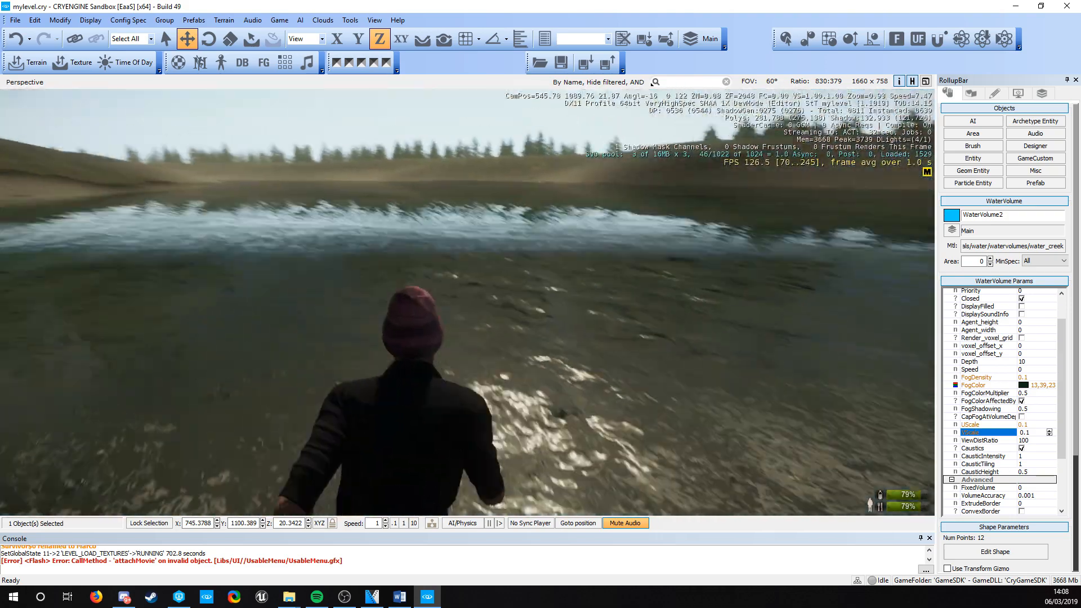
{"action": "key", "text": "w"}
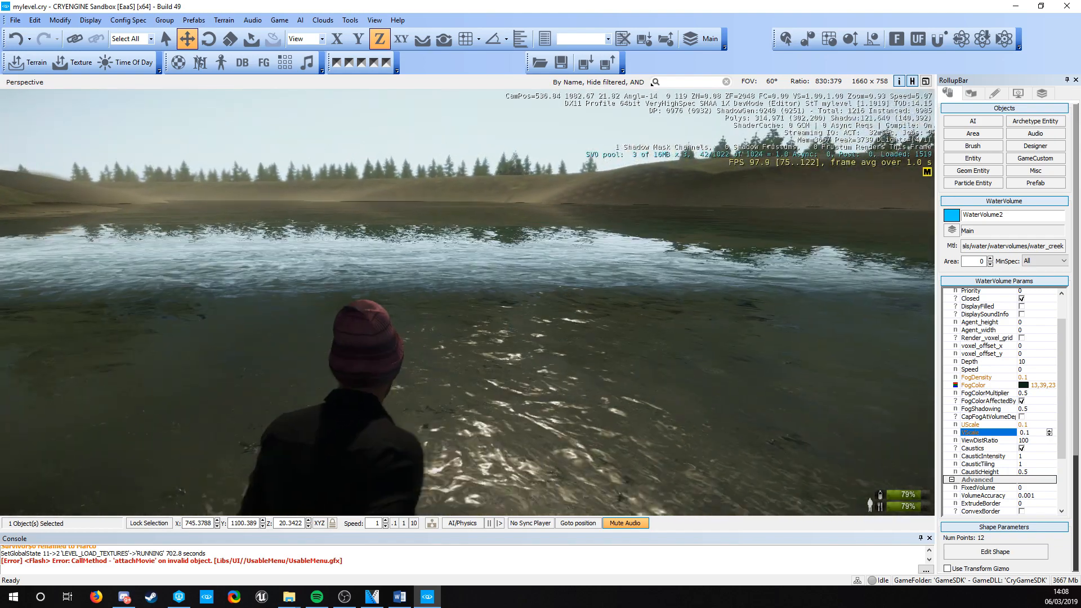
{"action": "key", "text": "Escape"}
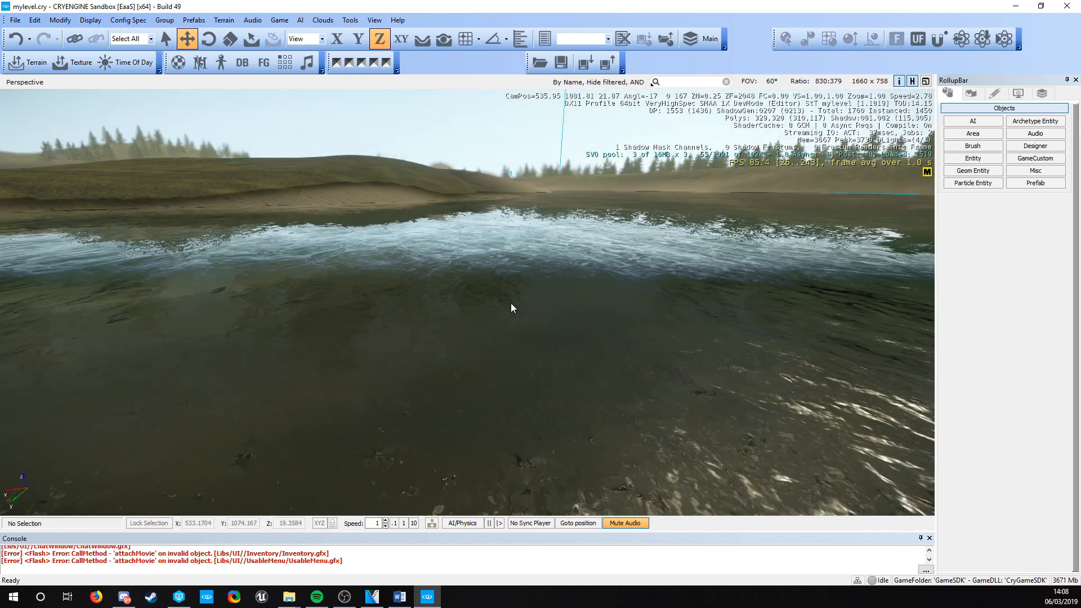
Look over the filled river channel from above and set the level's time of day to 12:00.
{"action": "key", "text": "s"}
{"action": "right_click_drag", "start_coordinate": [511, 307], "coordinate": [423, 307]}
{"action": "right_click_drag", "start_coordinate": [422, 484], "coordinate": [451, 488]}
{"action": "key", "text": "s"}
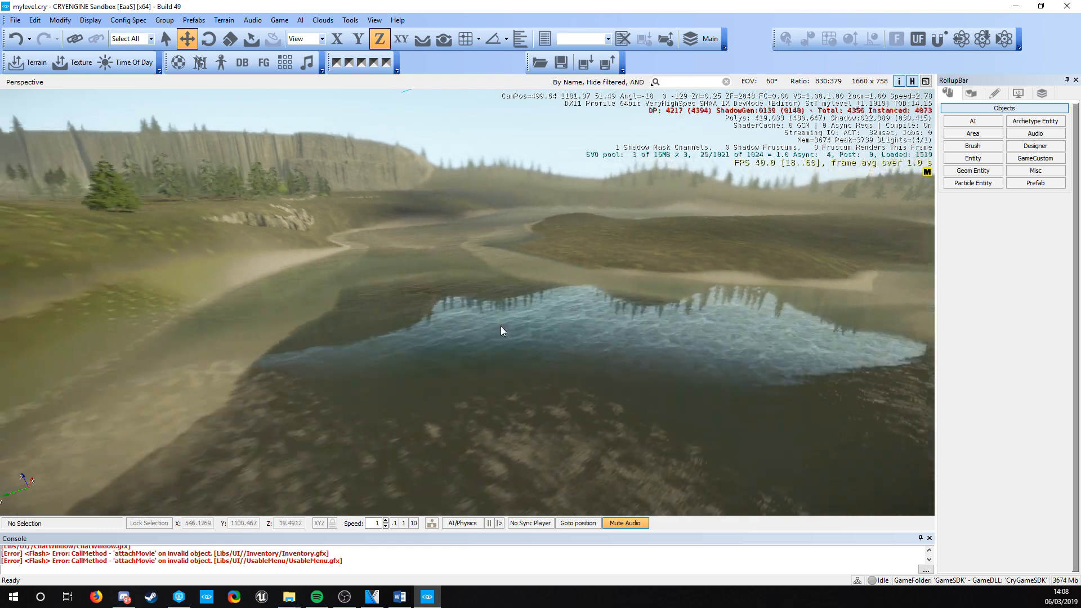
{"action": "right_click_drag", "start_coordinate": [501, 326], "coordinate": [763, 307]}
{"action": "key", "text": "w"}
{"action": "key", "text": "w"}
{"action": "key", "text": "s"}
{"action": "key", "text": "s"}
{"action": "key", "text": "a"}
{"action": "mouse_move", "coordinate": [471, 343]}
{"action": "right_mouse_down"}
{"action": "mouse_move", "coordinate": [514, 343]}
{"action": "mouse_move", "coordinate": [492, 338]}
{"action": "mouse_move", "coordinate": [527, 317]}
{"action": "mouse_move", "coordinate": [434, 361]}
{"action": "mouse_move", "coordinate": [431, 338]}
{"action": "mouse_move", "coordinate": [487, 338]}
{"action": "right_mouse_up"}
{"action": "key", "text": "w"}
{"action": "key", "text": "w"}
{"action": "key", "text": "s"}
{"action": "key", "text": "s"}
{"action": "left_click", "coordinate": [106, 59]}
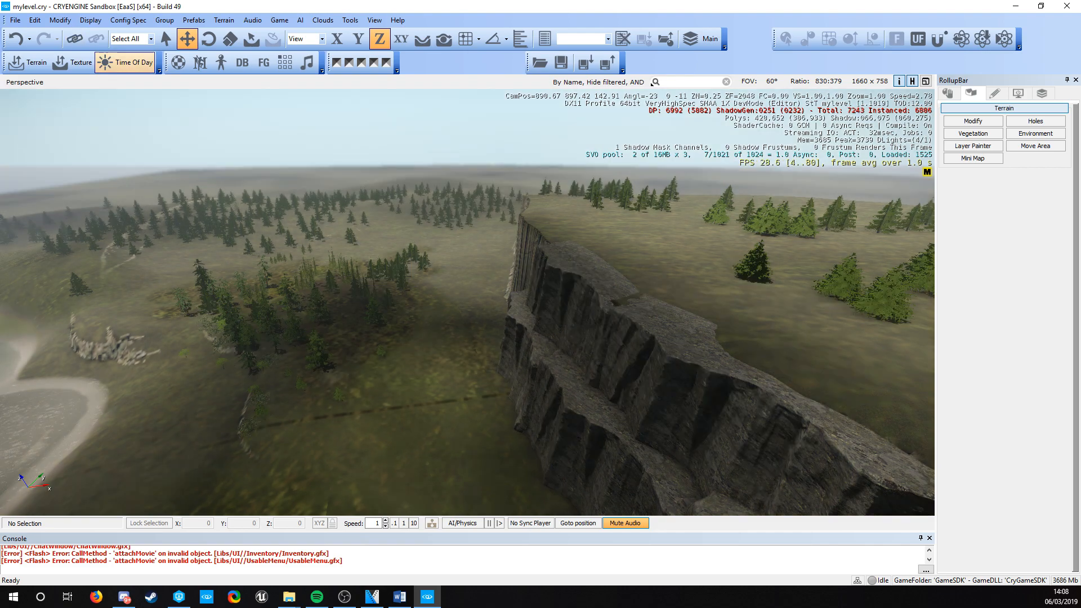
Start a new River object near the foot of the large cliff, with its placement following the terrain.
{"action": "key", "text": "w"}
{"action": "right_click_drag", "start_coordinate": [323, 420], "coordinate": [389, 404]}
{"action": "right_click_drag", "start_coordinate": [289, 398], "coordinate": [329, 415]}
{"action": "key", "text": "s"}
{"action": "right_click_drag", "start_coordinate": [258, 207], "coordinate": [146, 230]}
{"action": "key", "text": "d"}
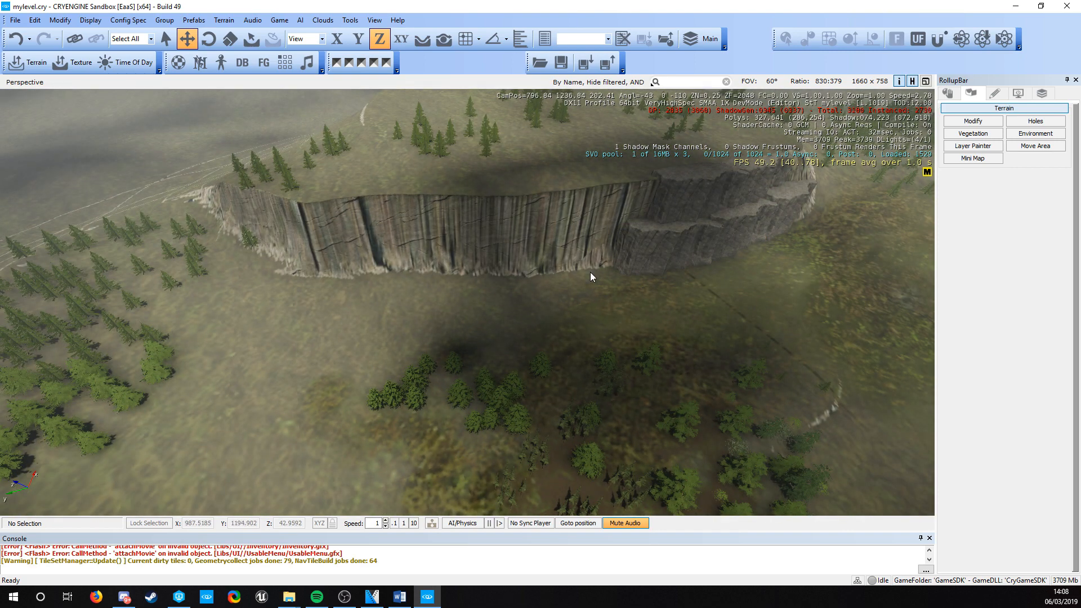
{"action": "key", "text": "d"}
{"action": "right_click_drag", "start_coordinate": [590, 272], "coordinate": [586, 262]}
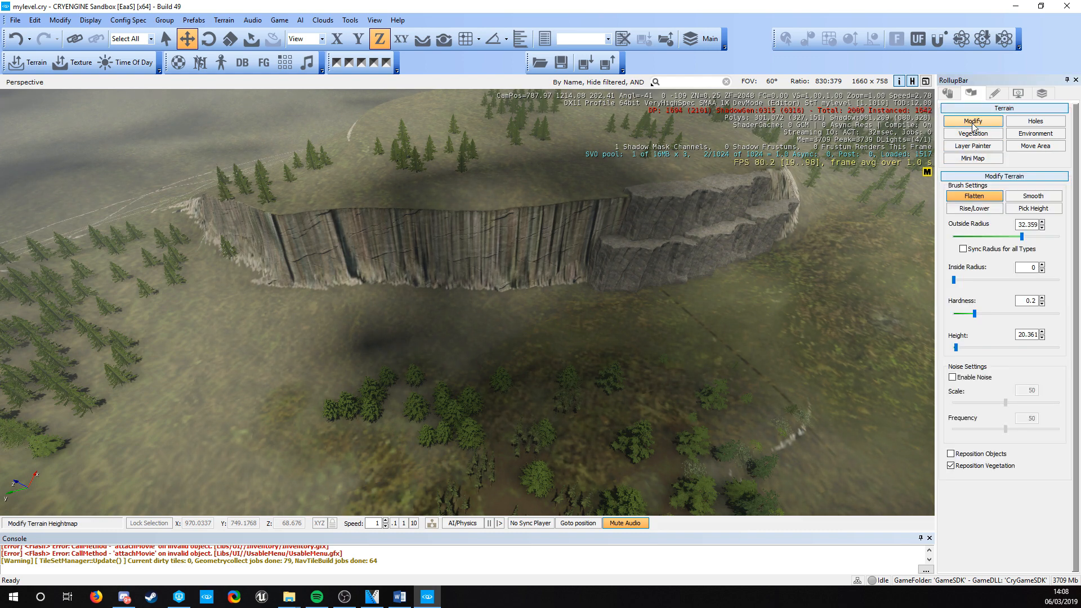
{"action": "left_click", "coordinate": [951, 94]}
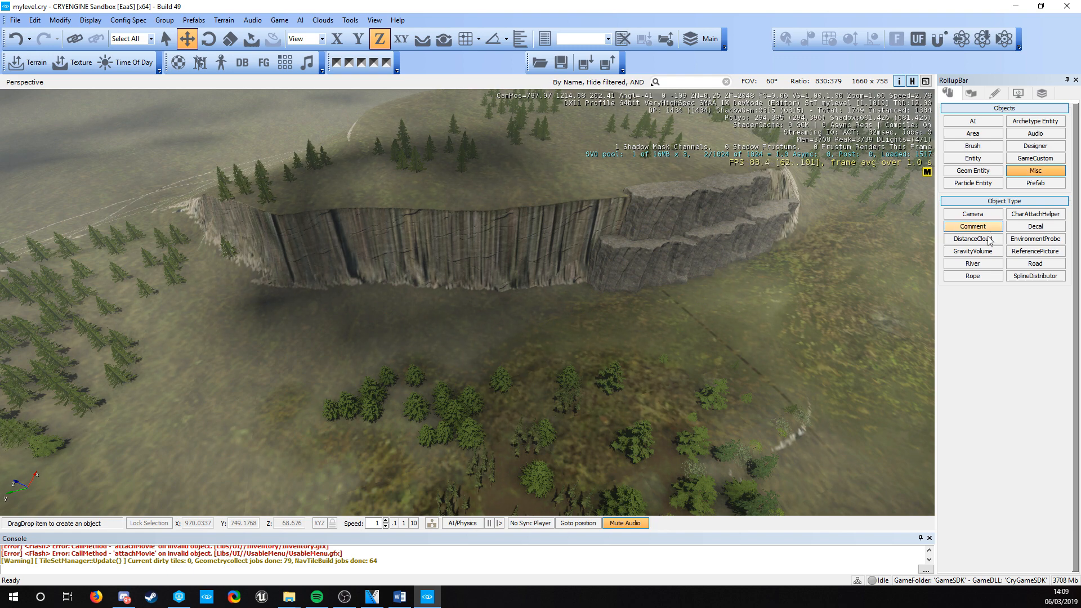
{"action": "left_click", "coordinate": [979, 265]}
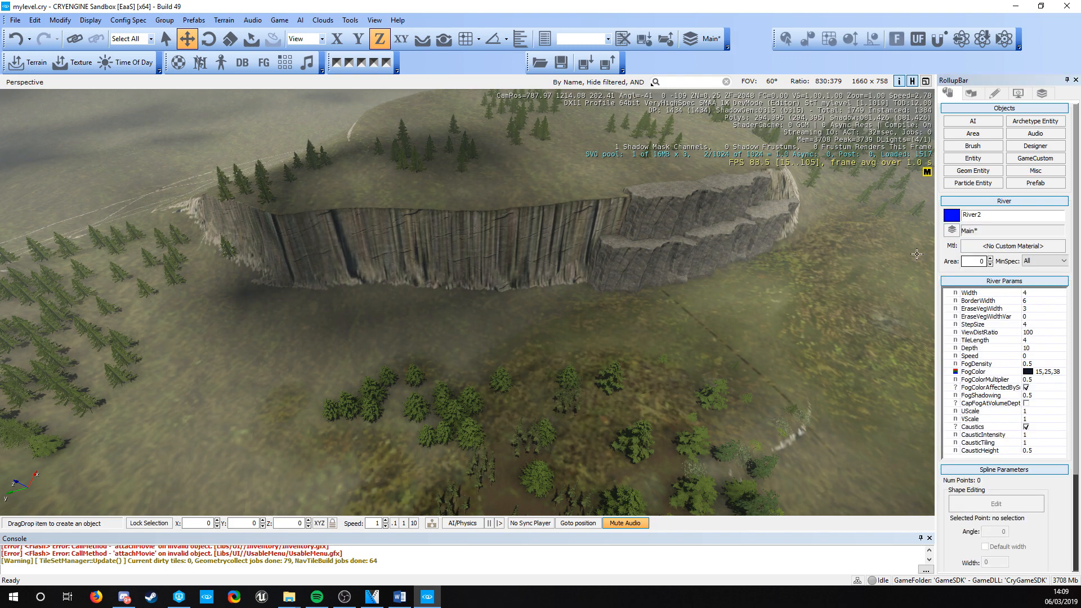
{"action": "left_click", "coordinate": [425, 40]}
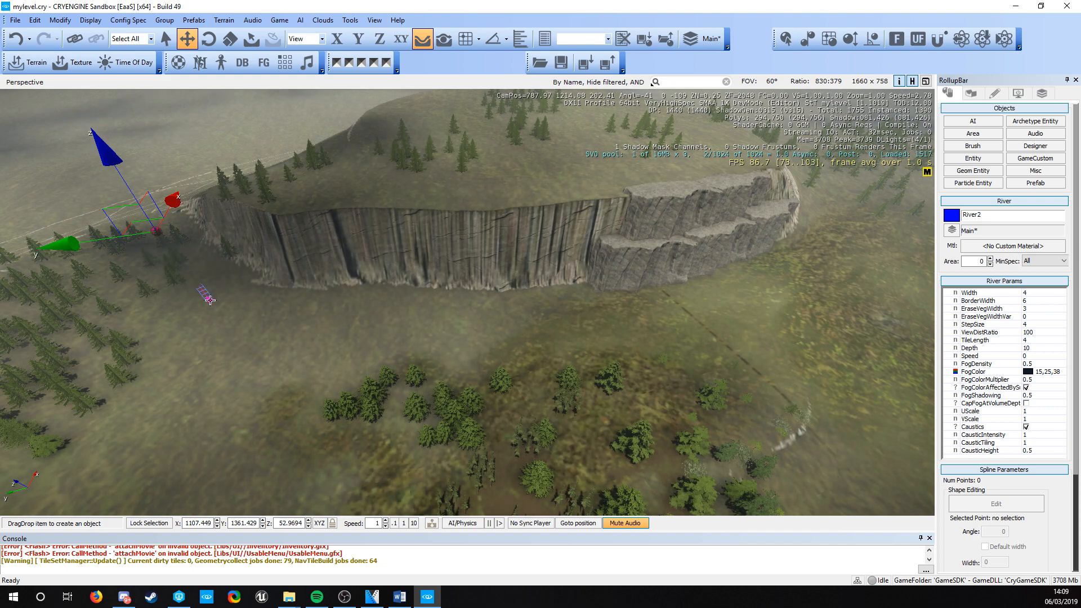
Lay out the river's path in a curve along the foot of the cliff and around its stepped end, finishing the spline.
{"action": "left_click", "coordinate": [447, 326]}
{"action": "key", "text": "d"}
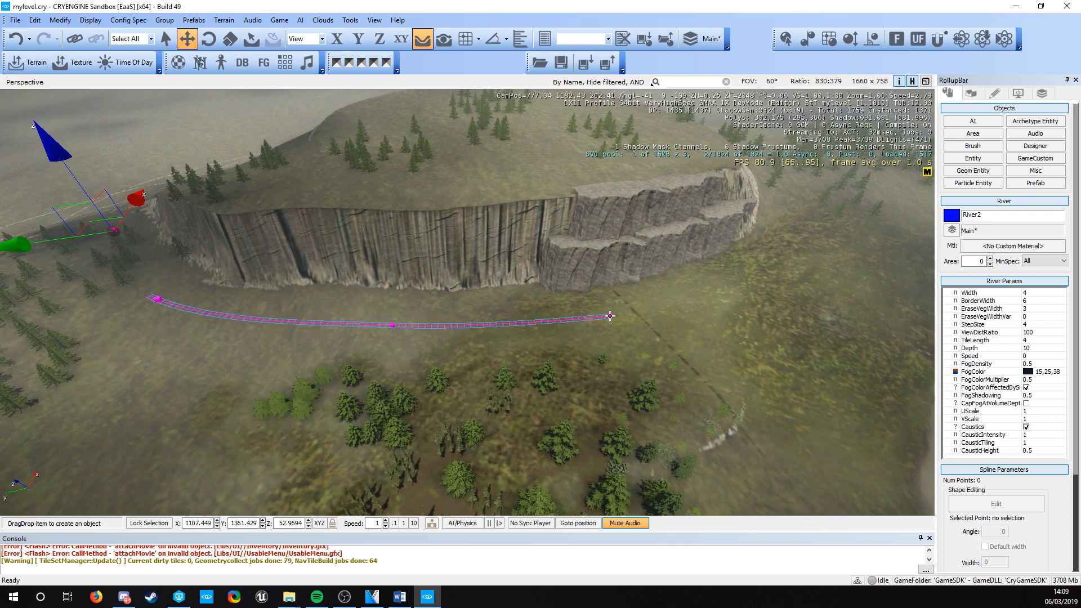
{"action": "left_click", "coordinate": [610, 316]}
{"action": "key", "text": "d"}
{"action": "right_click_drag", "start_coordinate": [749, 235], "coordinate": [688, 278]}
{"action": "key", "text": "s"}
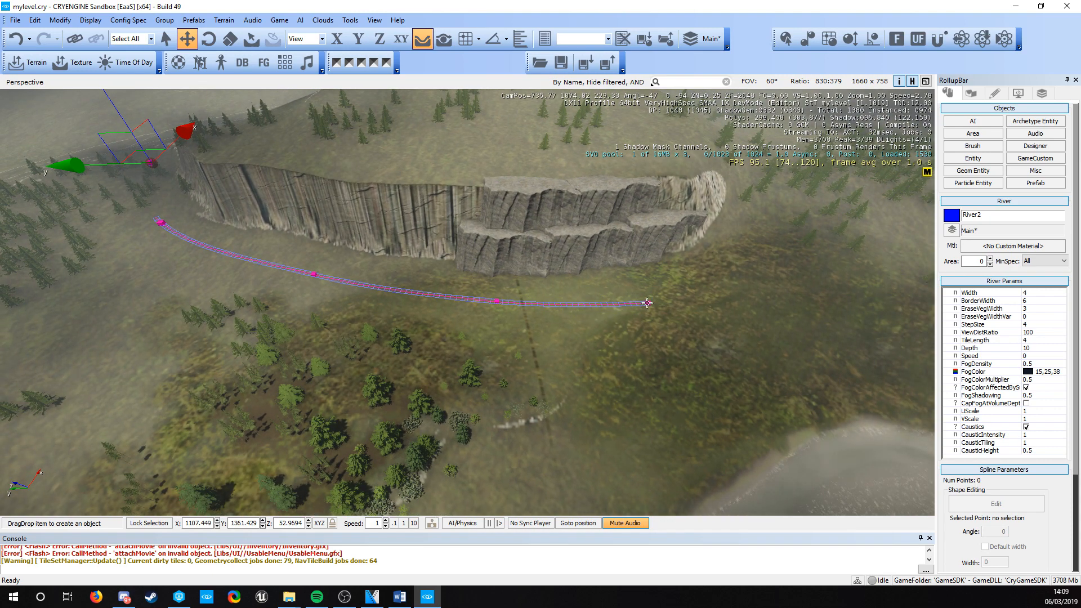
{"action": "left_click", "coordinate": [773, 240]}
{"action": "key", "text": "d"}
{"action": "right_click_drag", "start_coordinate": [807, 212], "coordinate": [792, 174]}
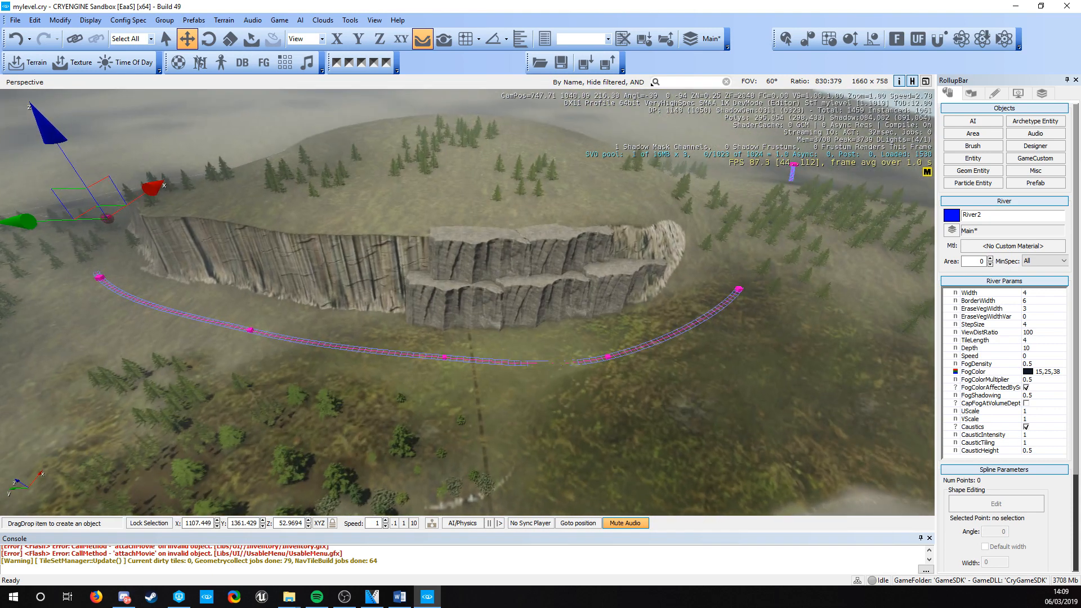
{"action": "key", "text": "s"}
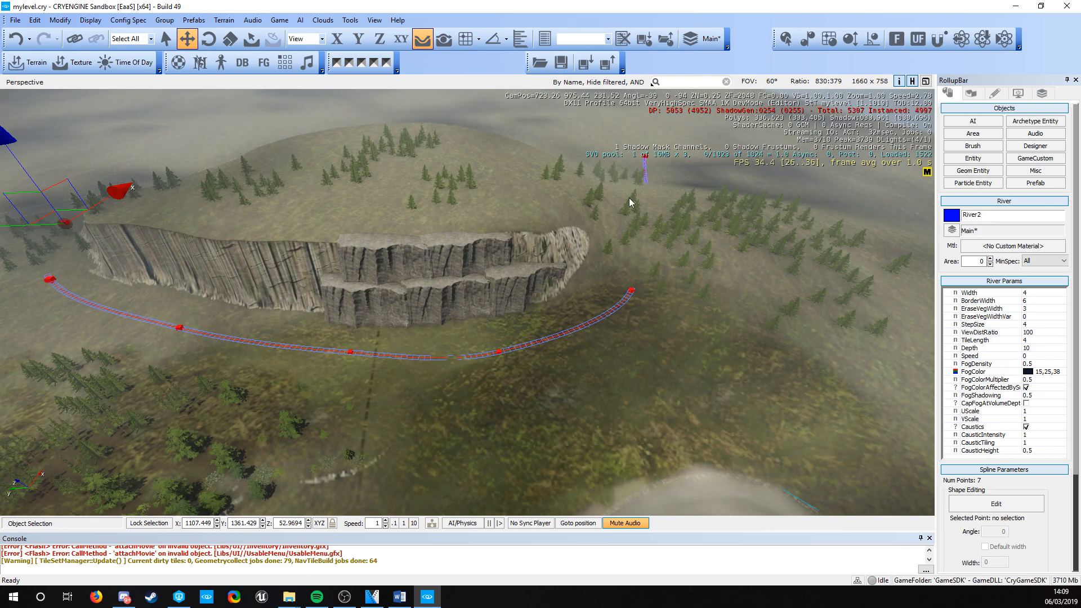
Set the new river's width to 40.
{"action": "right_click_drag", "start_coordinate": [631, 203], "coordinate": [389, 120]}
{"action": "key", "text": "w"}
{"action": "key", "text": "a"}
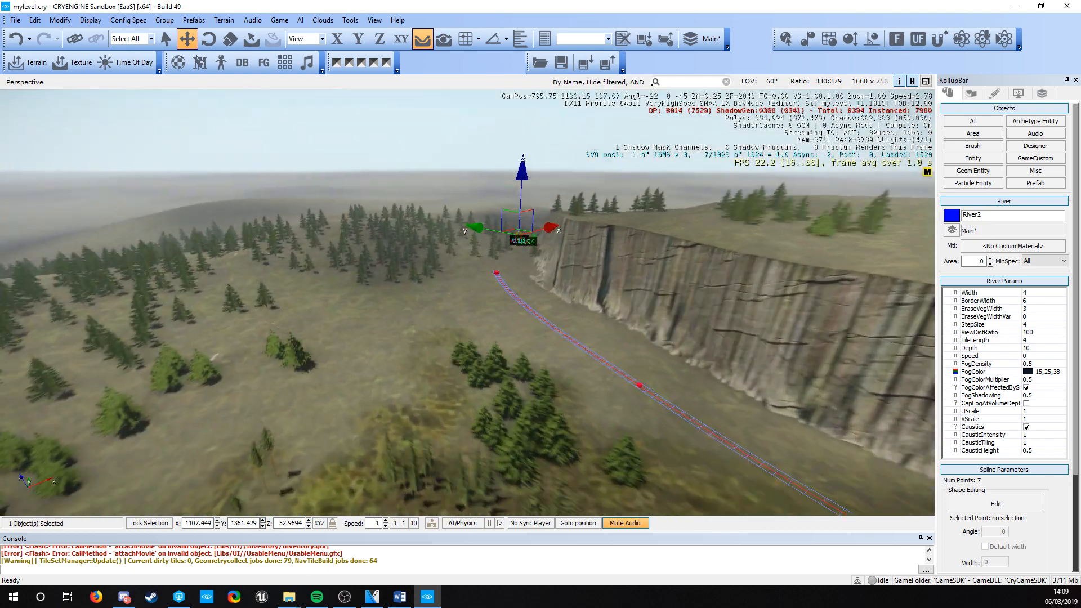
{"action": "right_click_drag", "start_coordinate": [548, 307], "coordinate": [768, 298]}
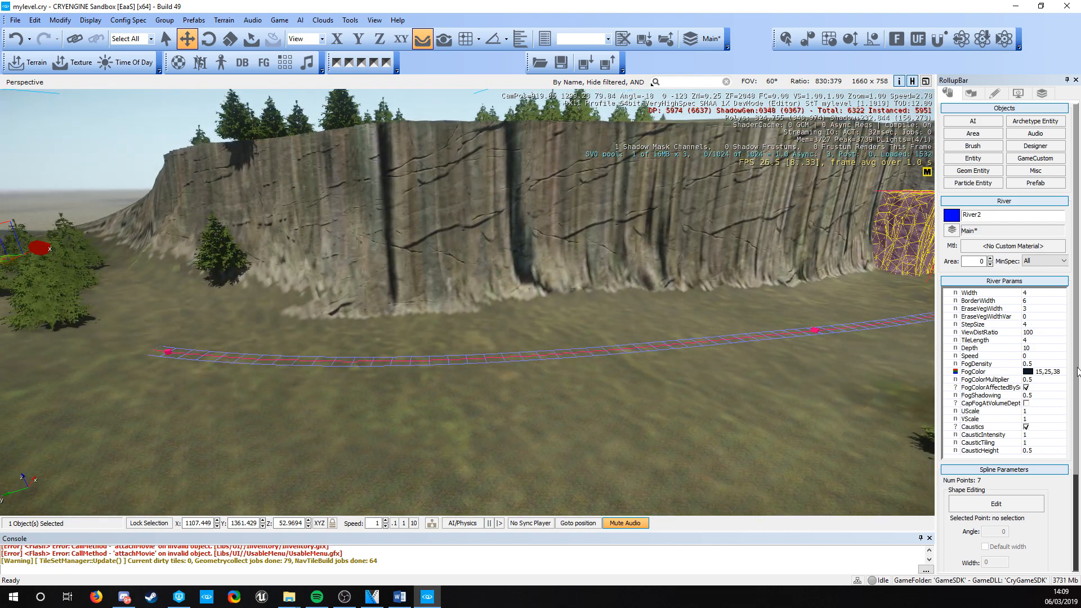
{"action": "scroll", "coordinate": [1035, 378], "scroll_direction": "down", "scroll_amount": 3}
{"action": "scroll", "coordinate": [1020, 367], "scroll_direction": "up", "scroll_amount": 3}
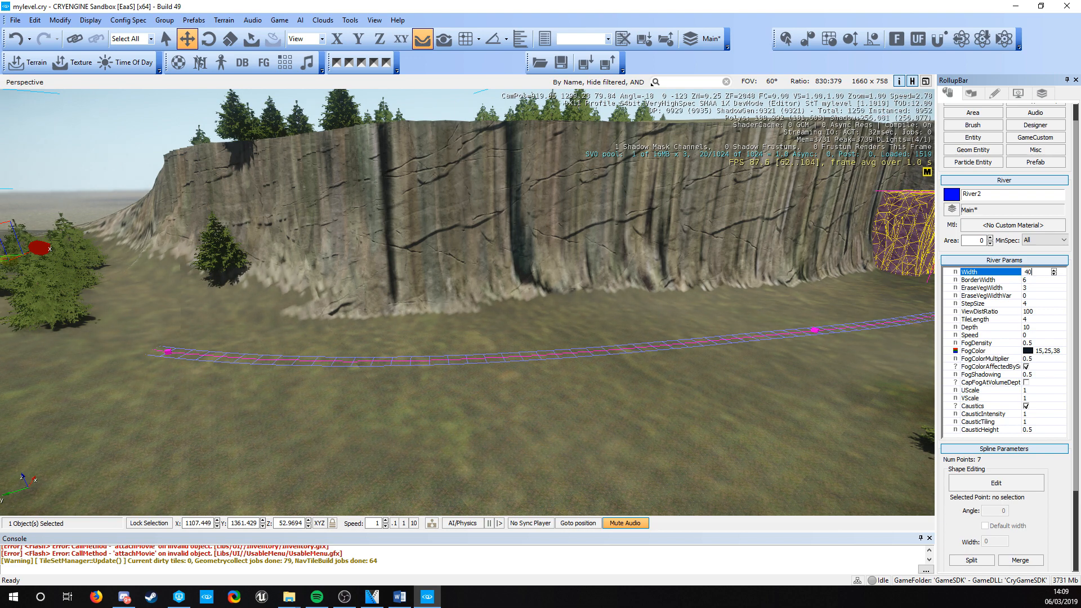
Assign the water_rapids_clean material to the river and move the Material Editor out of the way.
{"action": "right_click_drag", "start_coordinate": [607, 353], "coordinate": [746, 378]}
{"action": "key", "text": "s"}
{"action": "key", "text": "a"}
{"action": "right_click_drag", "start_coordinate": [459, 339], "coordinate": [478, 367]}
{"action": "key", "text": "w"}
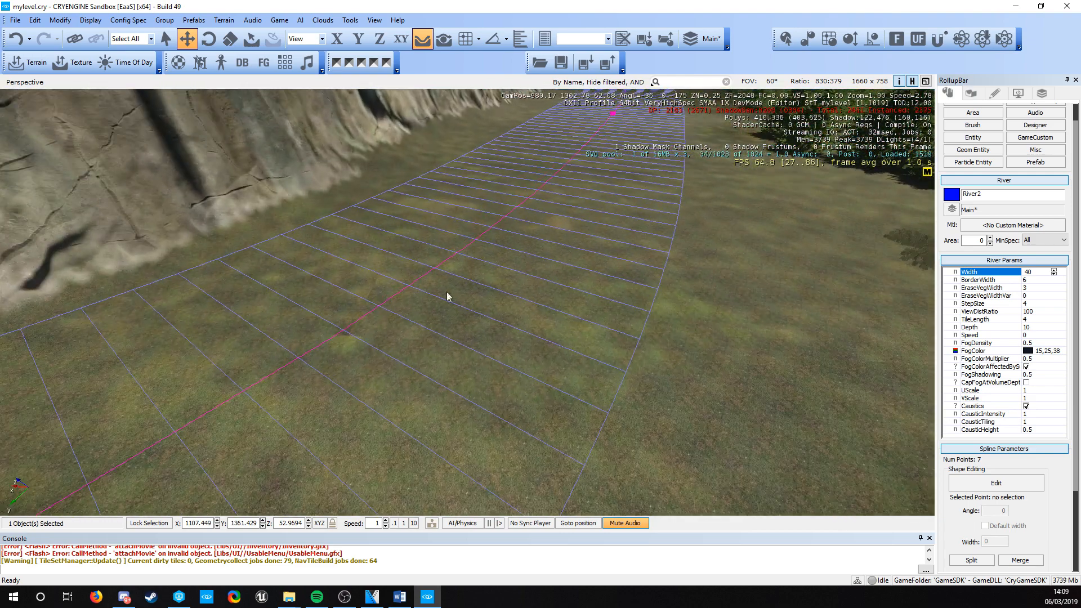
{"action": "key", "text": "m"}
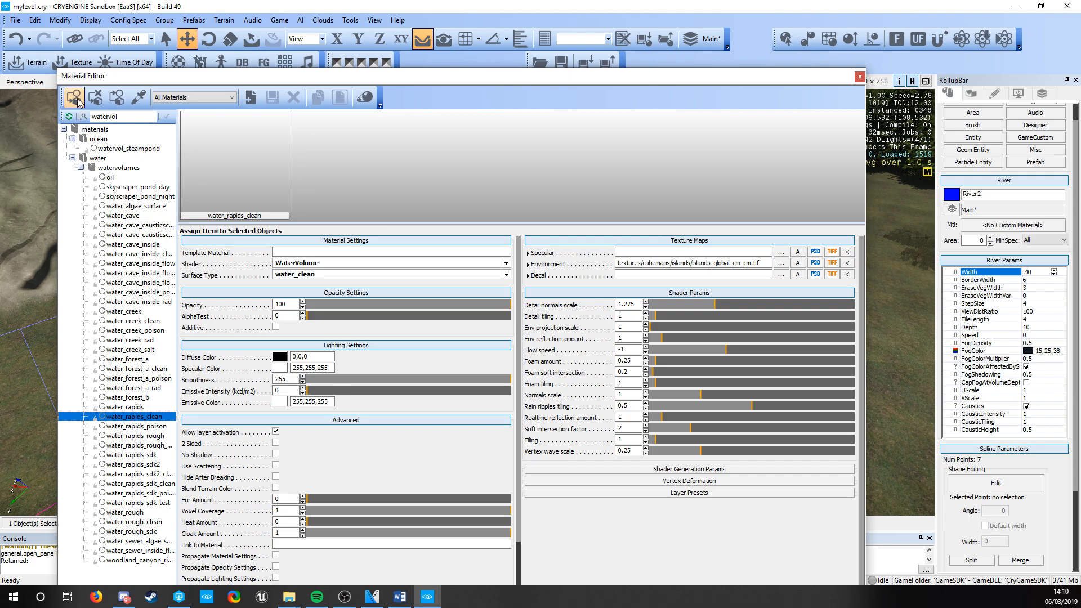
{"action": "left_click_drag", "start_coordinate": [684, 77], "coordinate": [0, 169]}
Examine the rapids surface along the river and how it meets the terrain and trees below the cliff.
{"action": "right_click_drag", "start_coordinate": [361, 292], "coordinate": [203, 248]}
{"action": "key", "text": "s"}
{"action": "mouse_move", "coordinate": [601, 282]}
{"action": "right_mouse_down"}
{"action": "mouse_move", "coordinate": [583, 310]}
{"action": "mouse_move", "coordinate": [715, 313]}
{"action": "mouse_move", "coordinate": [737, 301]}
{"action": "mouse_move", "coordinate": [704, 259]}
{"action": "mouse_move", "coordinate": [659, 274]}
{"action": "mouse_move", "coordinate": [616, 309]}
{"action": "mouse_move", "coordinate": [501, 304]}
{"action": "mouse_move", "coordinate": [625, 319]}
{"action": "mouse_move", "coordinate": [587, 288]}
{"action": "right_mouse_up"}
{"action": "key", "text": "w"}
{"action": "key", "text": "s"}
{"action": "key", "text": "s"}
{"action": "key", "text": "w"}
{"action": "key", "text": "s"}
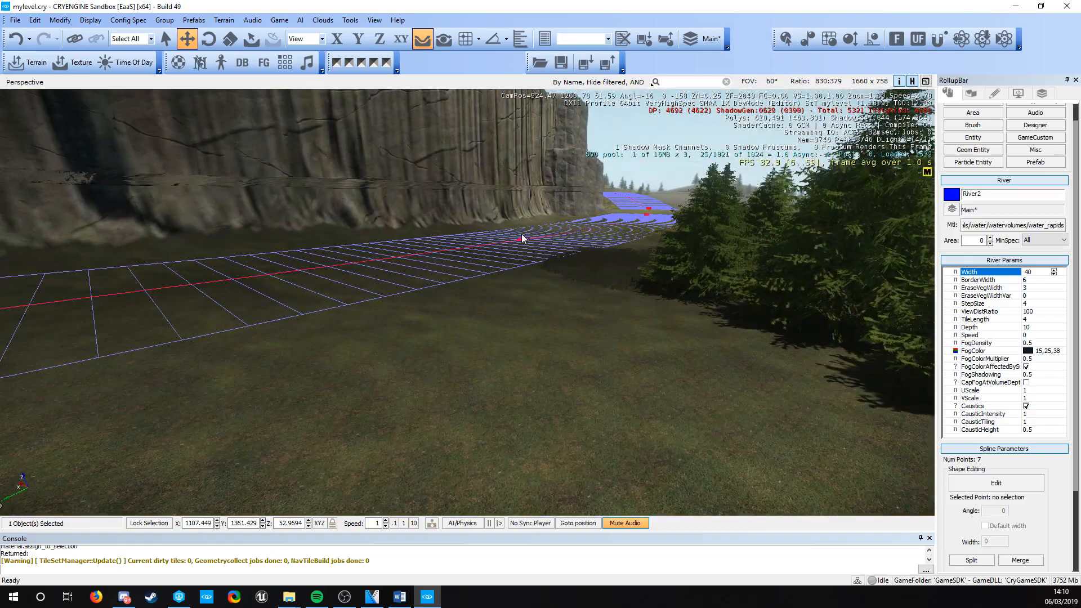
{"action": "mouse_move", "coordinate": [522, 235]}
{"action": "right_mouse_down"}
{"action": "mouse_move", "coordinate": [504, 183]}
{"action": "mouse_move", "coordinate": [515, 233]}
{"action": "right_mouse_up"}
{"action": "key", "text": "w"}
{"action": "right_click_drag", "start_coordinate": [582, 258], "coordinate": [437, 303]}
{"action": "key", "text": "w"}
{"action": "key", "text": "s"}
{"action": "key", "text": "d"}
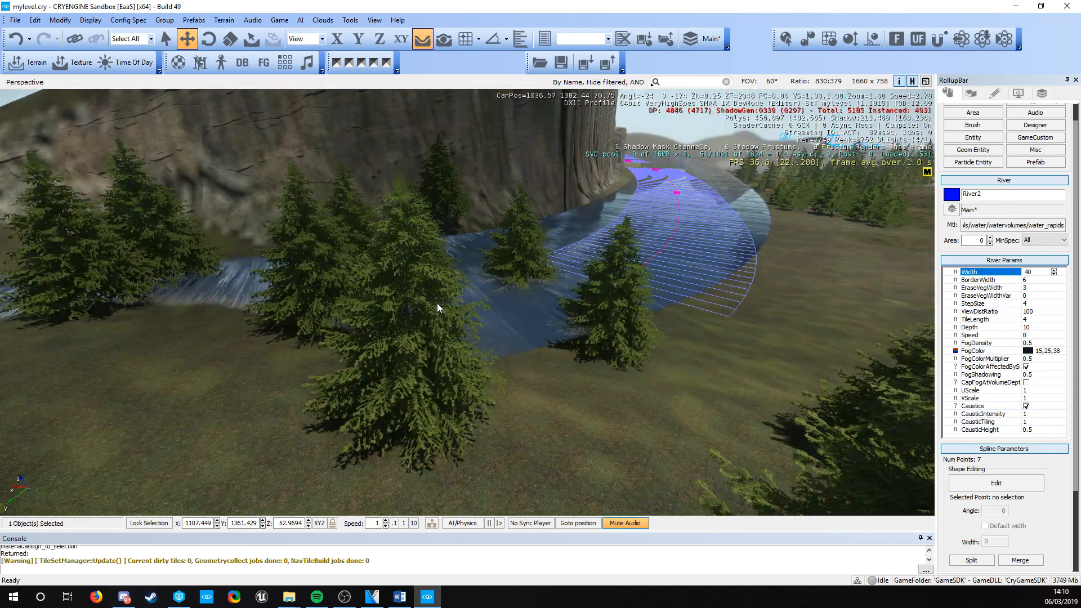
Edit the river's spline and raise point 2 to a height of about 46.12.
{"action": "right_click_drag", "start_coordinate": [437, 303], "coordinate": [219, 357]}
{"action": "key", "text": "w"}
{"action": "key", "text": "w"}
{"action": "key", "text": "d"}
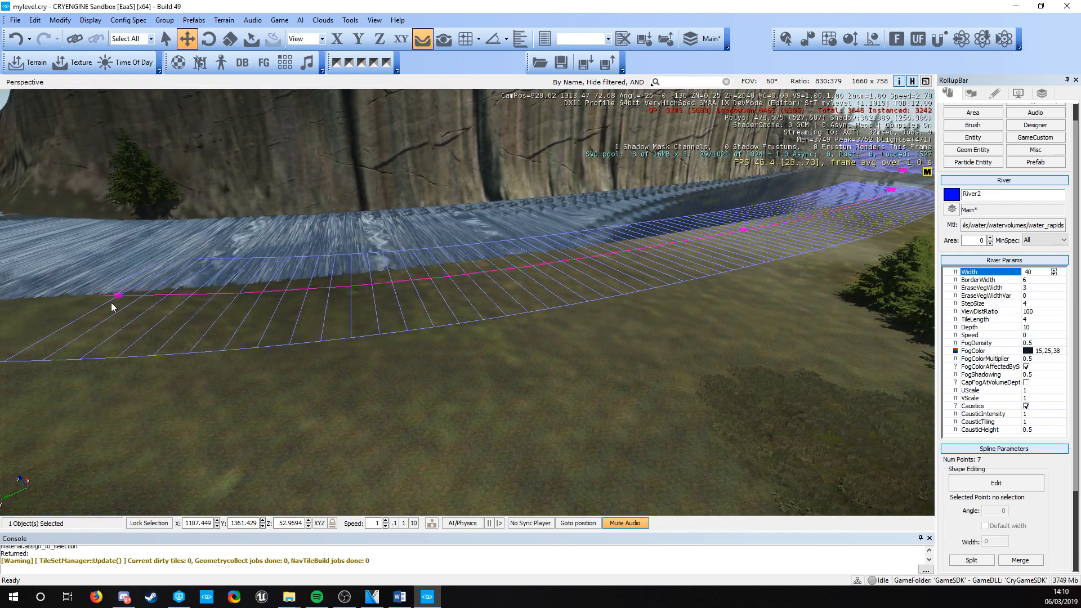
{"action": "key", "text": "a"}
{"action": "left_click", "coordinate": [1000, 483]}
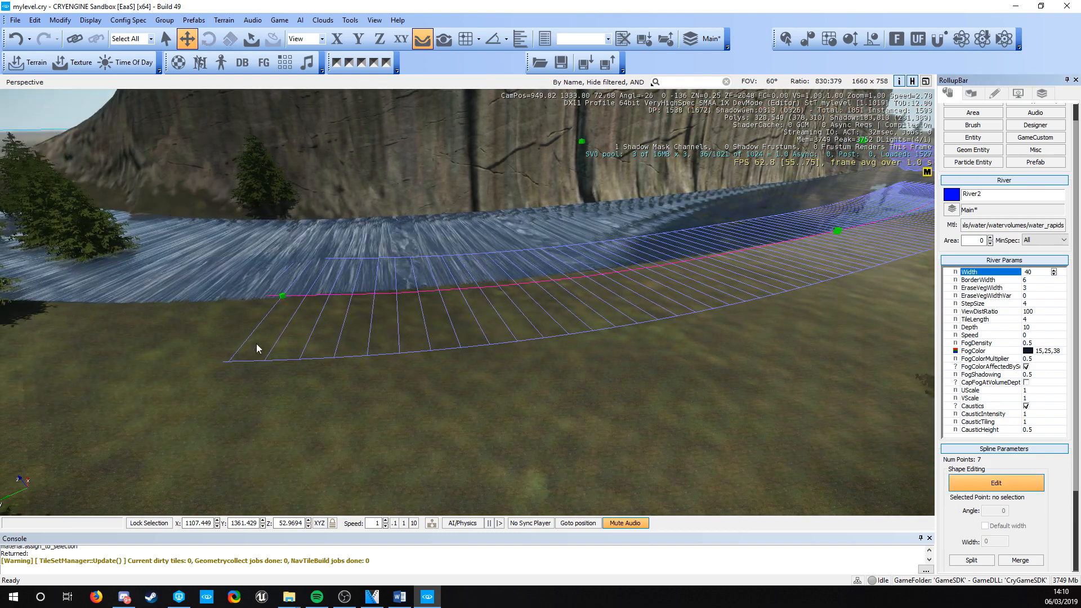
{"action": "left_click", "coordinate": [282, 296]}
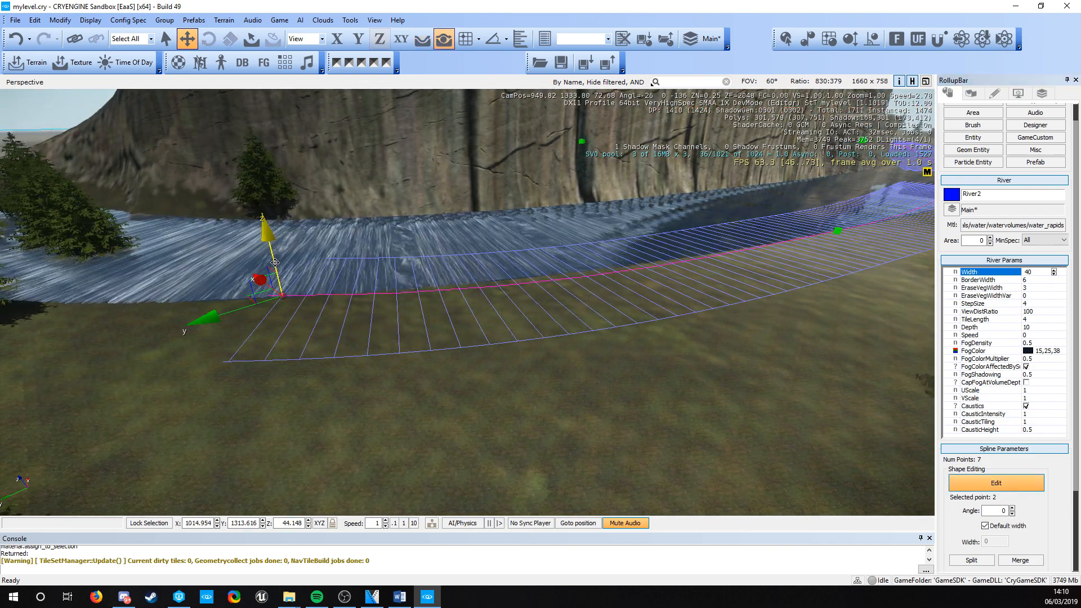
{"action": "mouse_move", "coordinate": [267, 248]}
{"action": "left_mouse_down"}
{"action": "mouse_move", "coordinate": [266, 195]}
{"action": "mouse_move", "coordinate": [259, 261]}
{"action": "left_mouse_up"}
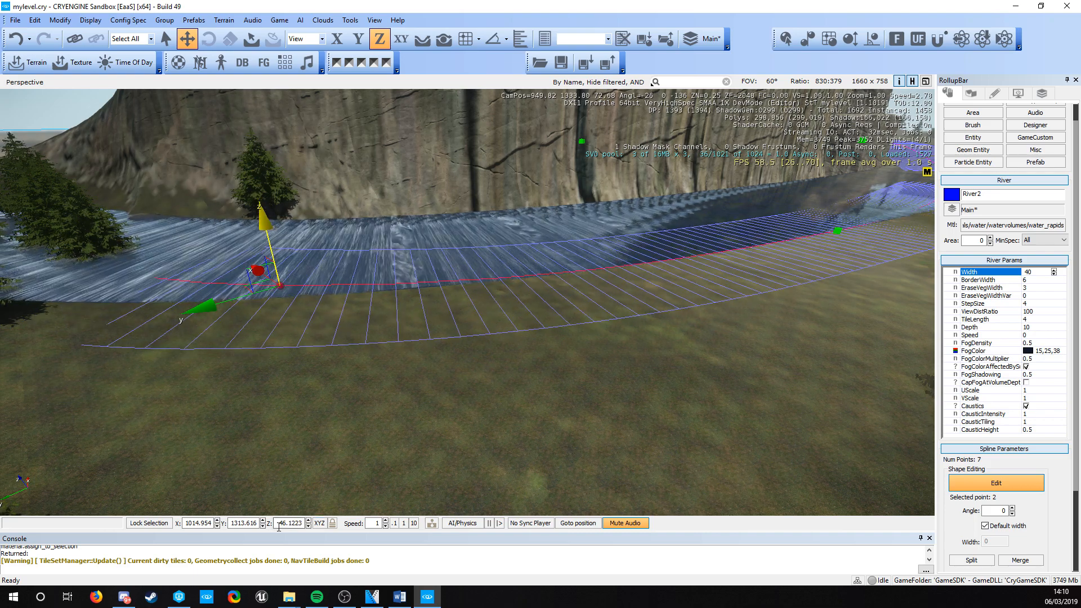
{"action": "left_click", "coordinate": [464, 415]}
Select the whole river and lower it to a Z position of about 41.07.
{"action": "mouse_move", "coordinate": [464, 416]}
{"action": "right_mouse_down"}
{"action": "mouse_move", "coordinate": [478, 422]}
{"action": "mouse_move", "coordinate": [458, 415]}
{"action": "right_mouse_up"}
{"action": "right_click_drag", "start_coordinate": [181, 318], "coordinate": [35, 266]}
{"action": "left_click", "coordinate": [61, 264]}
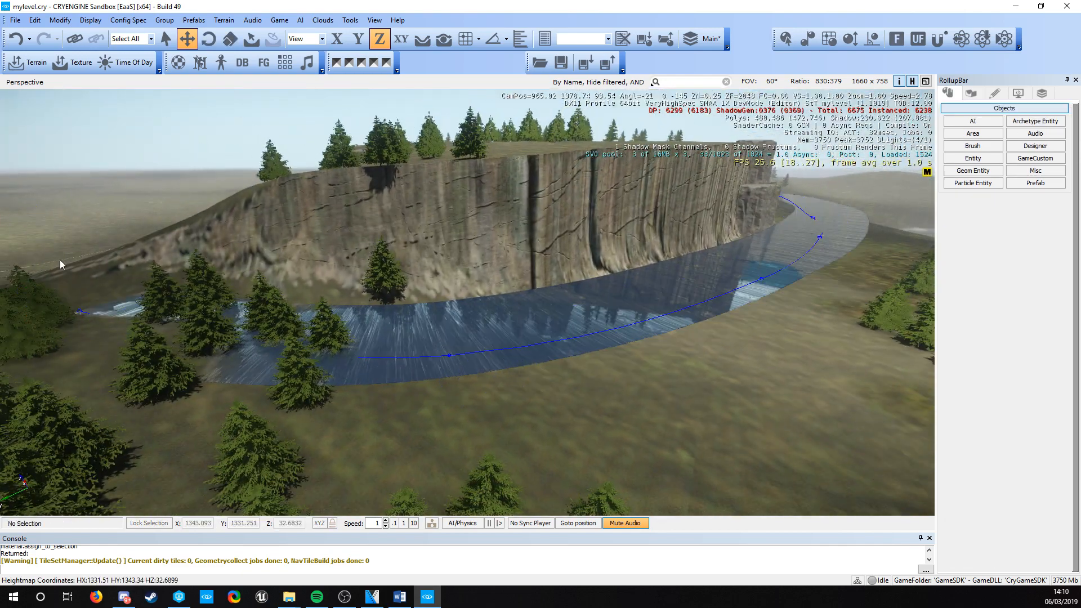
{"action": "left_click", "coordinate": [85, 309]}
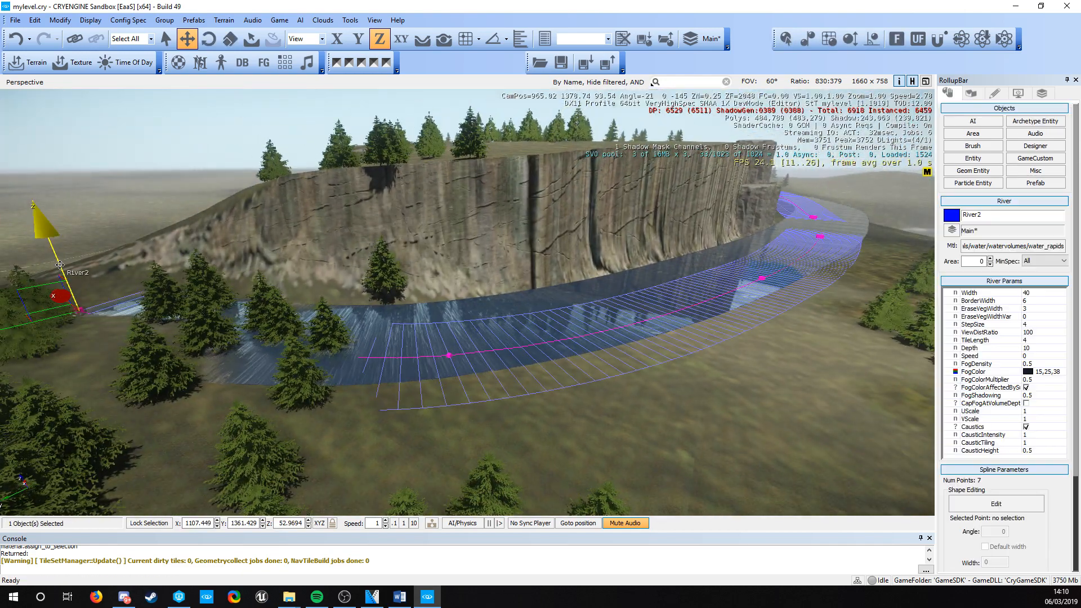
{"action": "left_click_drag", "start_coordinate": [60, 264], "coordinate": [69, 284]}
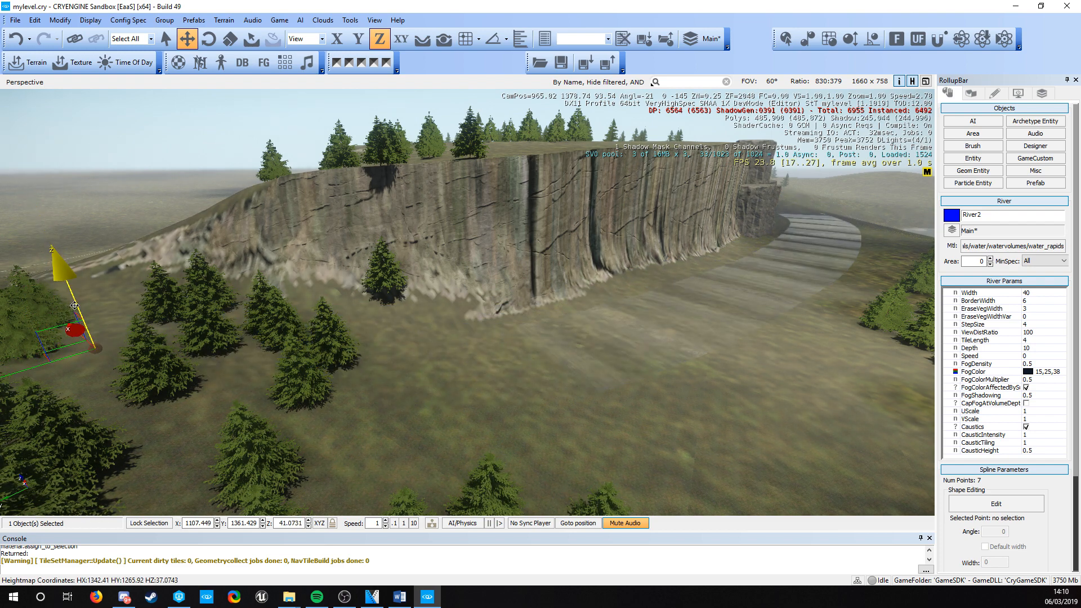
Dig a channel along the river's path beside the cliff with the Rise/Lower terrain brush at an outside radius of about 9.33.
{"action": "key", "text": "w"}
{"action": "right_click_drag", "start_coordinate": [463, 396], "coordinate": [467, 434]}
{"action": "left_click", "coordinate": [971, 93]}
{"action": "left_click", "coordinate": [984, 124]}
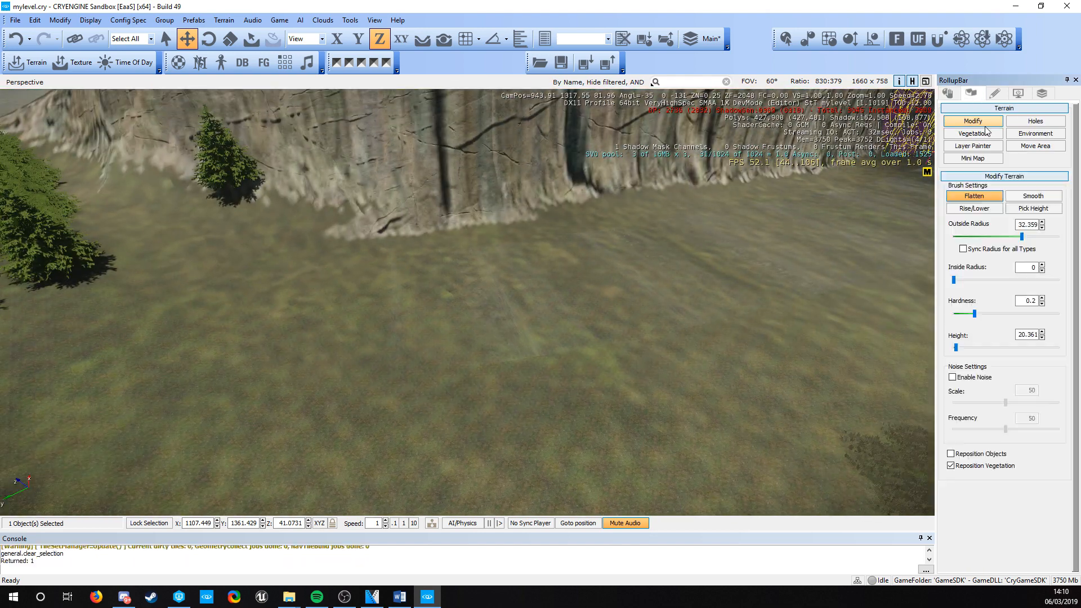
{"action": "left_click", "coordinate": [974, 208]}
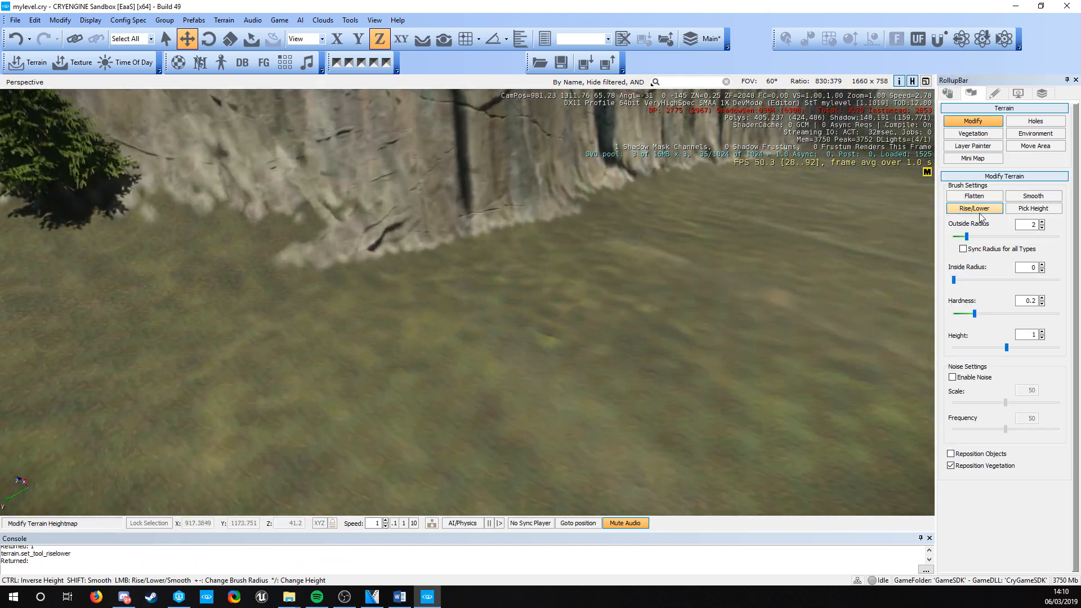
{"action": "key", "text": "a"}
{"action": "right_click_drag", "start_coordinate": [552, 341], "coordinate": [698, 307]}
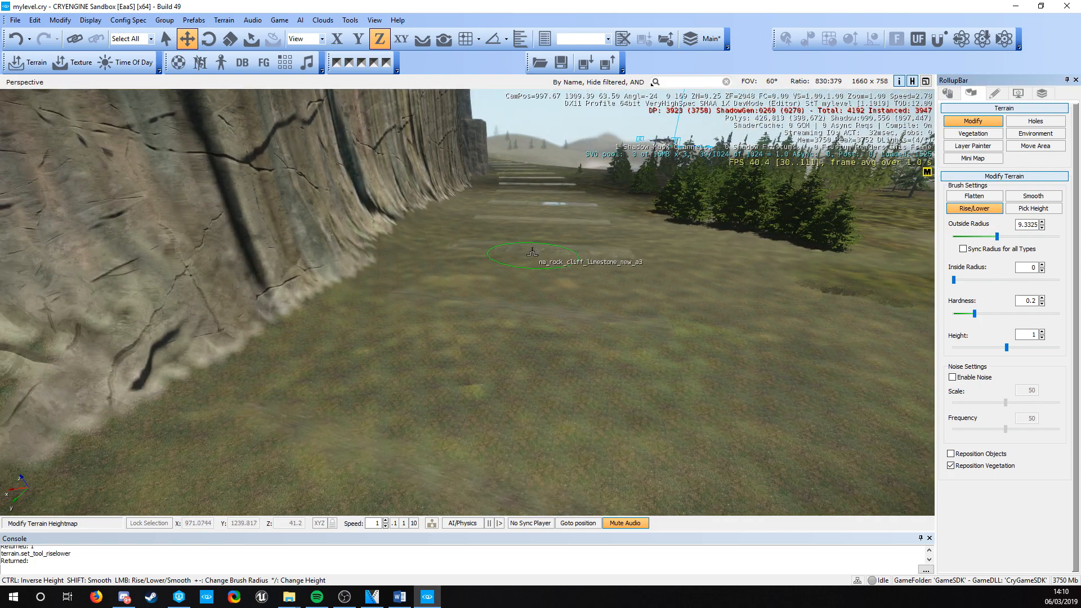
{"action": "key", "text": "w"}
{"action": "right_click_drag", "start_coordinate": [554, 343], "coordinate": [572, 361]}
{"action": "key", "text": "s"}
Flatten the first stretch of riverbed beside the cliff with the Flatten terrain brush at an outside radius of about 10.23 and height 39.709.
{"action": "left_click", "coordinate": [988, 197]}
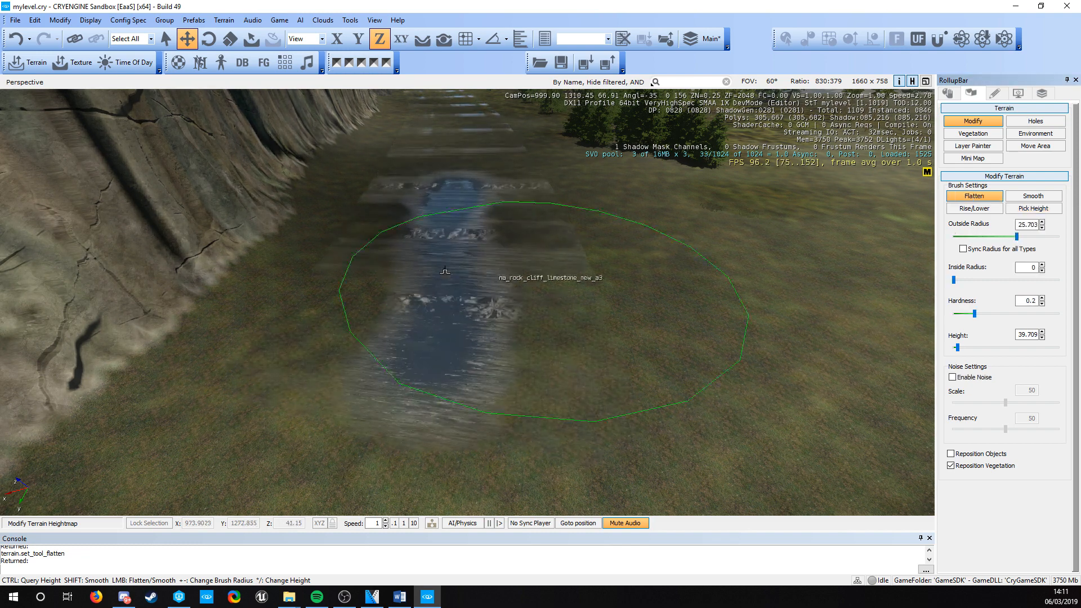
{"action": "key", "text": "s"}
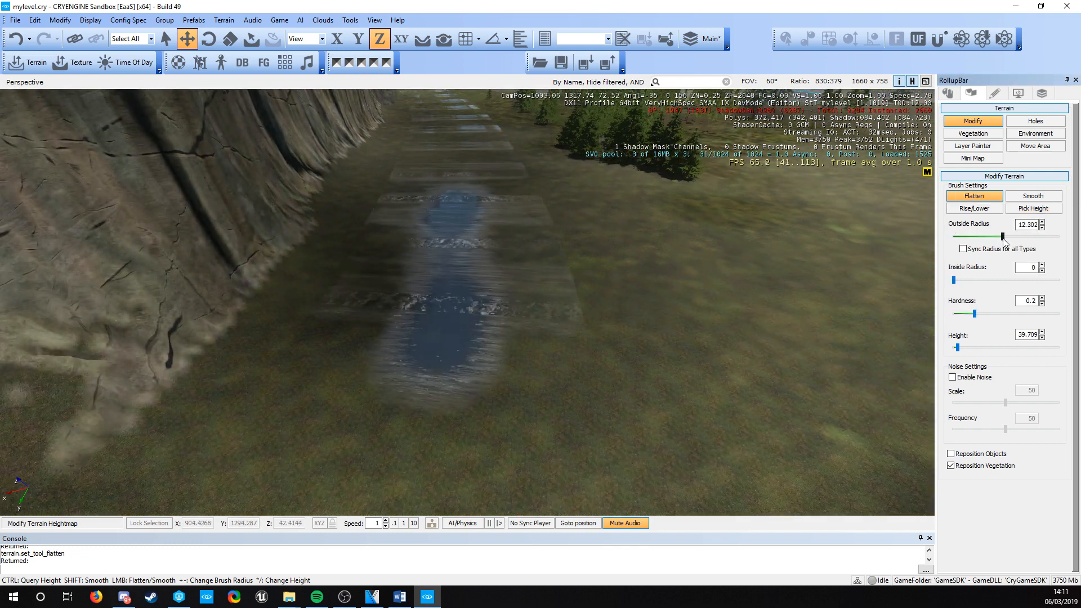
{"action": "right_click_drag", "start_coordinate": [511, 265], "coordinate": [511, 265]}
{"action": "key", "text": "s"}
{"action": "key", "text": "d"}
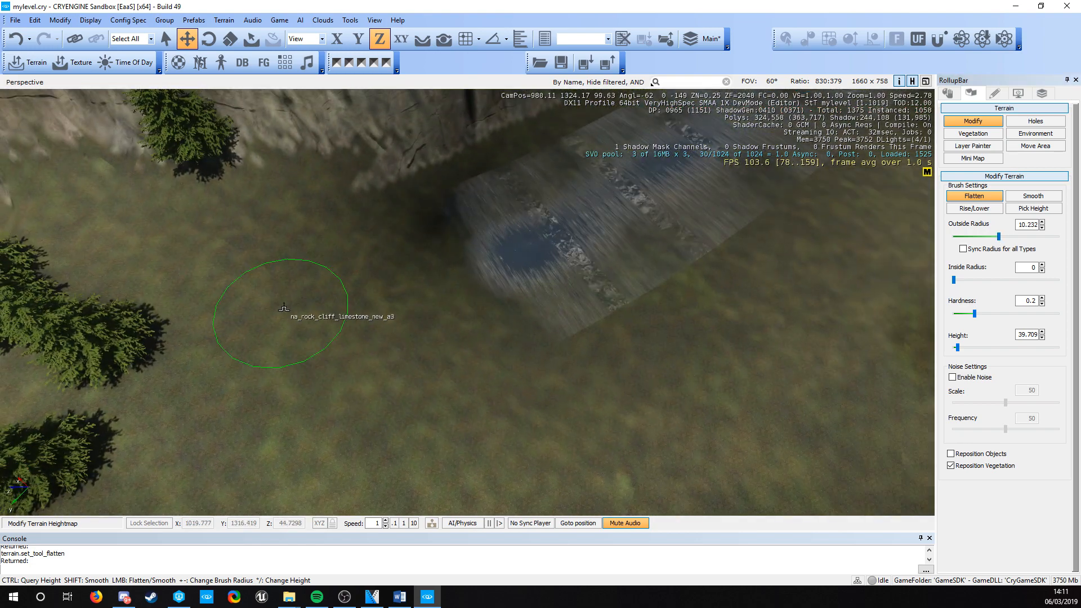
{"action": "left_click_drag", "start_coordinate": [471, 274], "coordinate": [653, 186]}
{"action": "key", "text": "d"}
{"action": "right_click_drag", "start_coordinate": [547, 232], "coordinate": [546, 231]}
{"action": "key", "text": "s"}
{"action": "key", "text": "shift+d"}
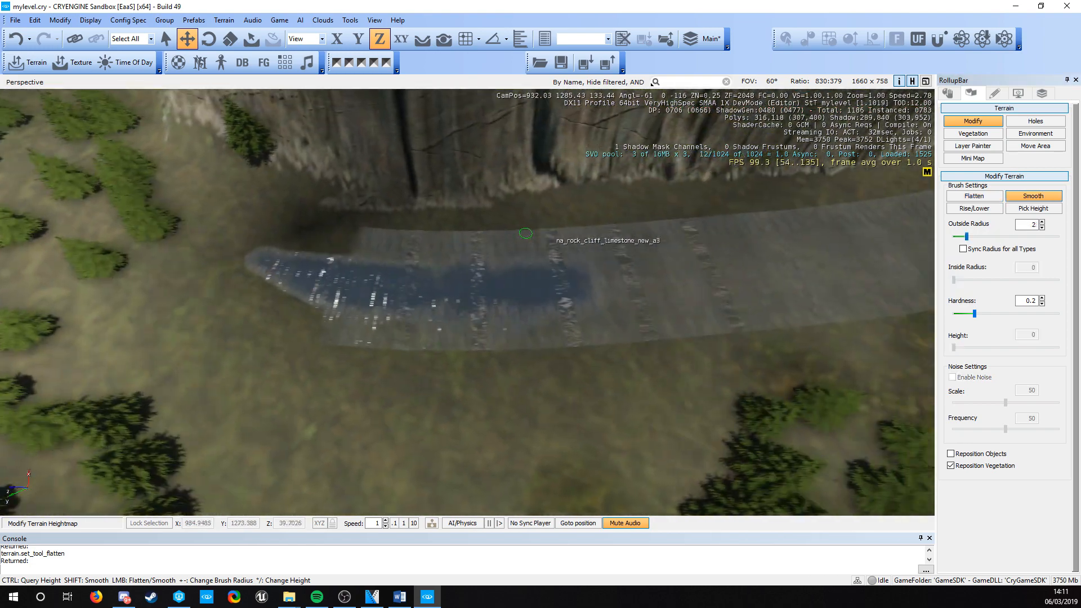
Continue flattening the riverbed along the middle stretch of the cliff at the same brush radius and height.
{"action": "key", "text": "s"}
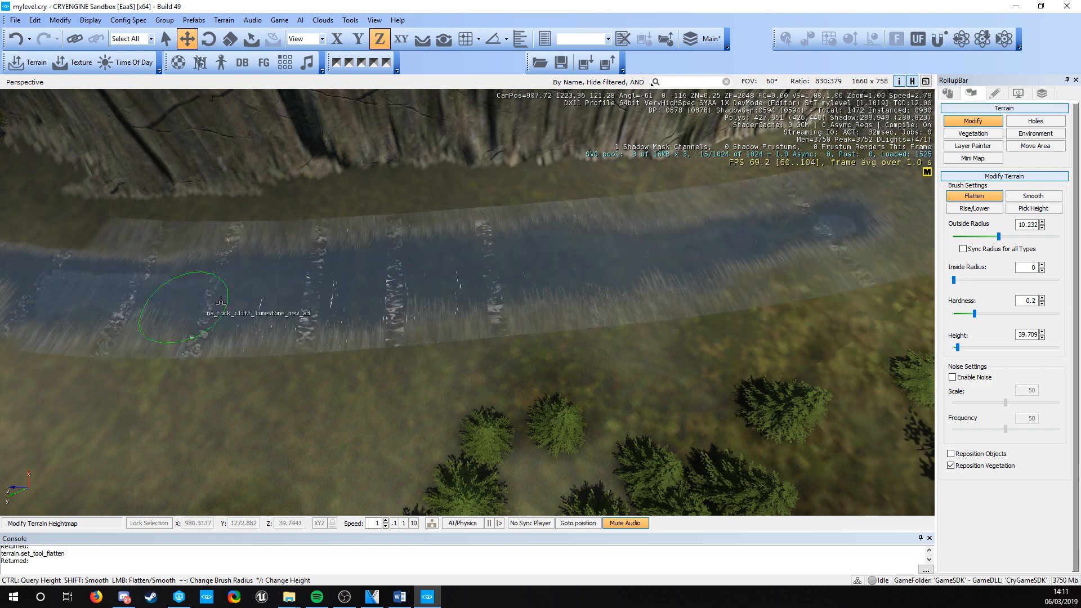
{"action": "key", "text": "s"}
{"action": "right_click_drag", "start_coordinate": [640, 261], "coordinate": [639, 261]}
{"action": "key", "text": "shift+d"}
{"action": "right_click_drag", "start_coordinate": [324, 313], "coordinate": [324, 313]}
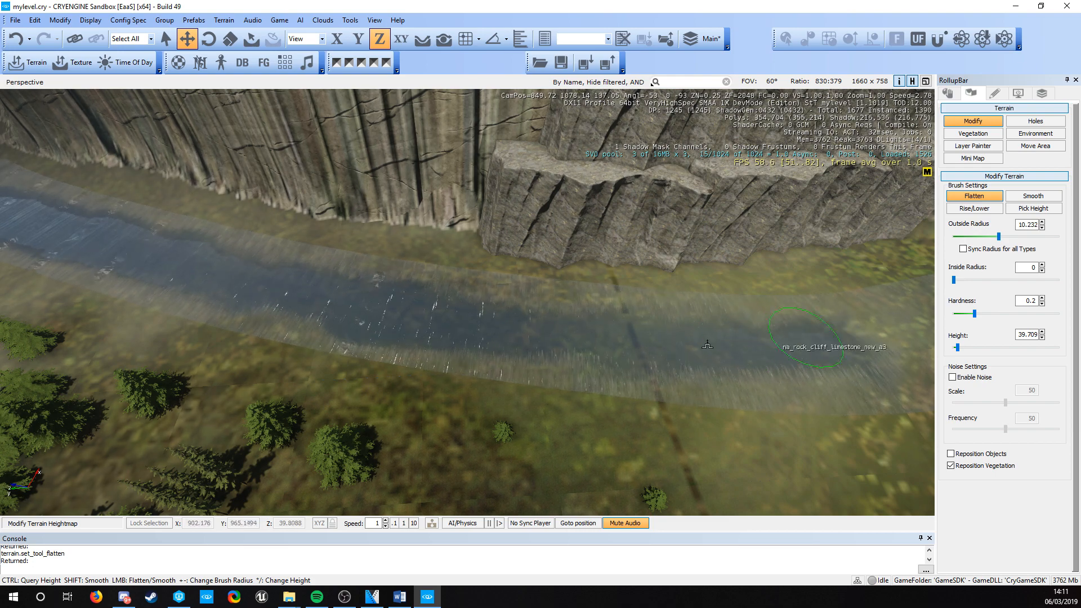
Flatten the riverbed along the rest of the cliff and around the bend at its far end.
{"action": "key", "text": "shift+w"}
{"action": "right_click_drag", "start_coordinate": [627, 348], "coordinate": [627, 349]}
{"action": "mouse_move", "coordinate": [491, 339]}
{"action": "left_mouse_down"}
{"action": "mouse_move", "coordinate": [718, 262]}
{"action": "mouse_move", "coordinate": [478, 358]}
{"action": "mouse_move", "coordinate": [780, 223]}
{"action": "left_mouse_up"}
{"action": "right_click_drag", "start_coordinate": [596, 328], "coordinate": [595, 328]}
{"action": "key", "text": "shift+s"}
{"action": "key", "text": "shift+d"}
{"action": "key", "text": "shift+s"}
{"action": "key", "text": "shift+d"}
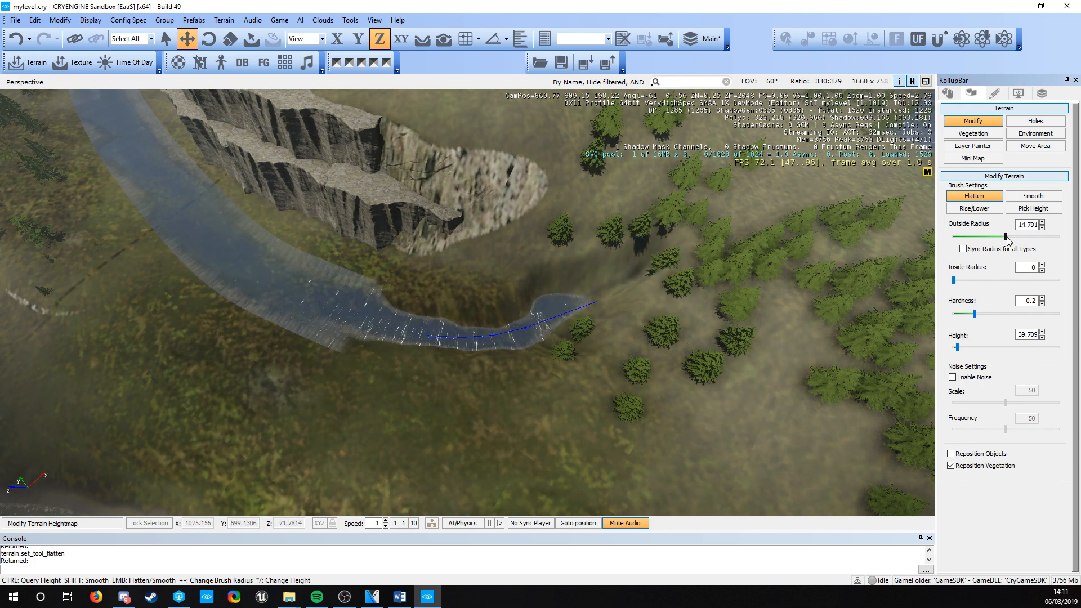
Widen the Flatten brush to an outside radius of about 18.62 and level the riverbed past the bend between the trees.
{"action": "left_click_drag", "start_coordinate": [640, 276], "coordinate": [720, 232]}
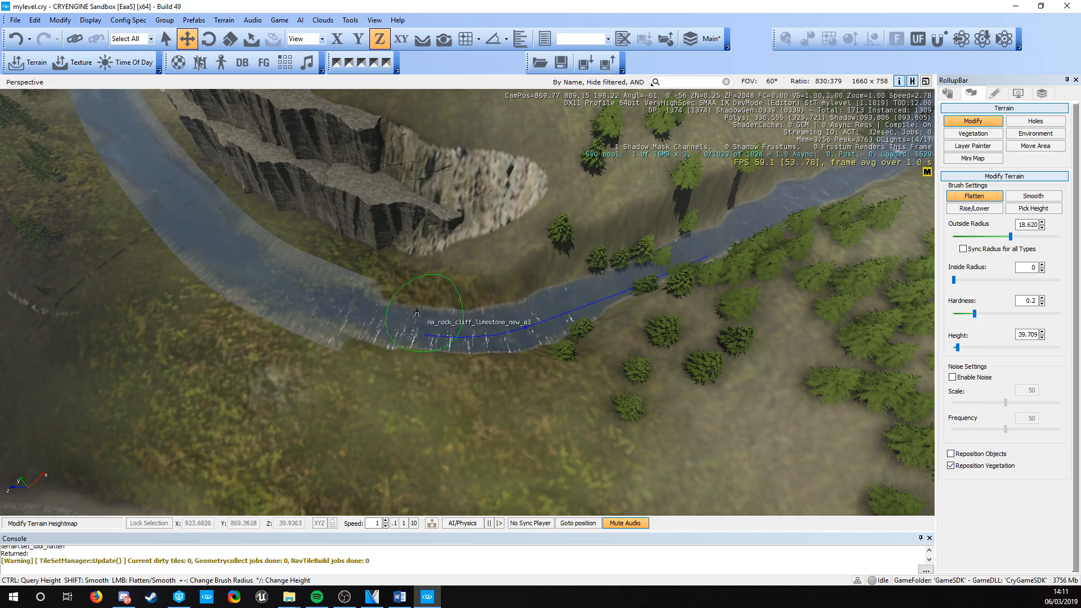
{"action": "right_click_drag", "start_coordinate": [396, 329], "coordinate": [361, 304]}
{"action": "key", "text": "shift+w"}
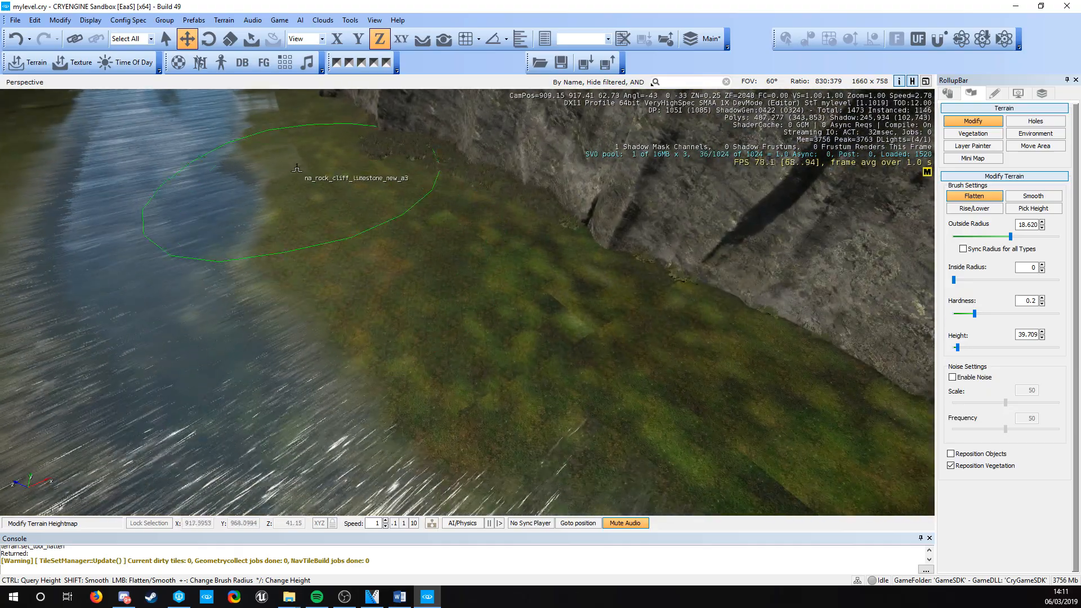
{"action": "mouse_move", "coordinate": [378, 194]}
{"action": "right_mouse_down"}
{"action": "mouse_move", "coordinate": [350, 181]}
{"action": "mouse_move", "coordinate": [360, 194]}
{"action": "right_mouse_up"}
{"action": "right_click_drag", "start_coordinate": [528, 347], "coordinate": [732, 293]}
{"action": "key", "text": "Escape"}
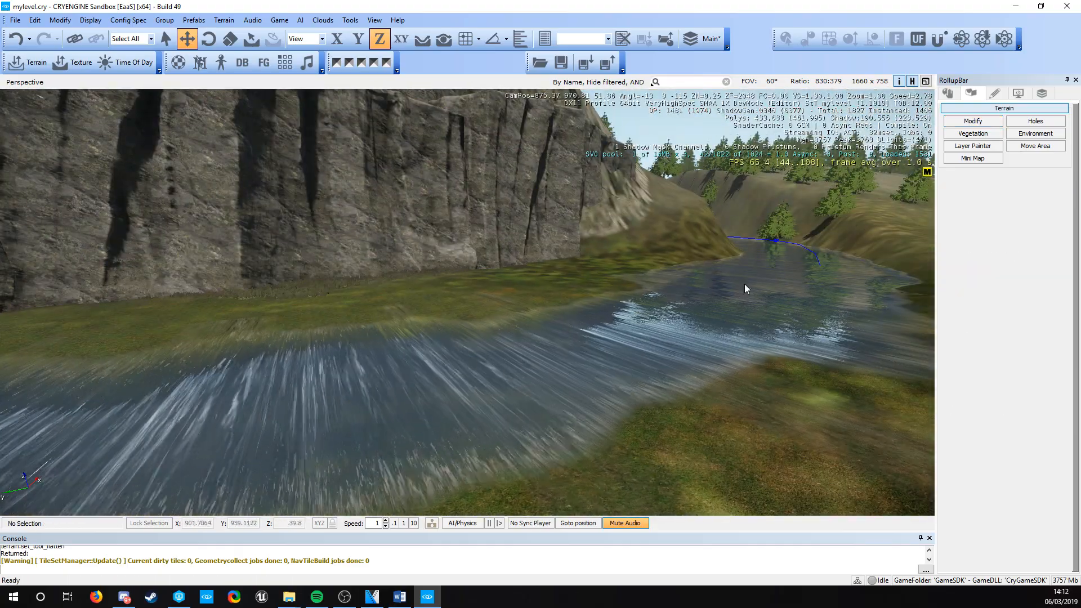
Select the rapids river and lower its Z position to 40.82 so the water sits inside the carved bed.
{"action": "left_click", "coordinate": [805, 249]}
{"action": "right_click_drag", "start_coordinate": [806, 249], "coordinate": [653, 234]}
{"action": "key", "text": "w"}
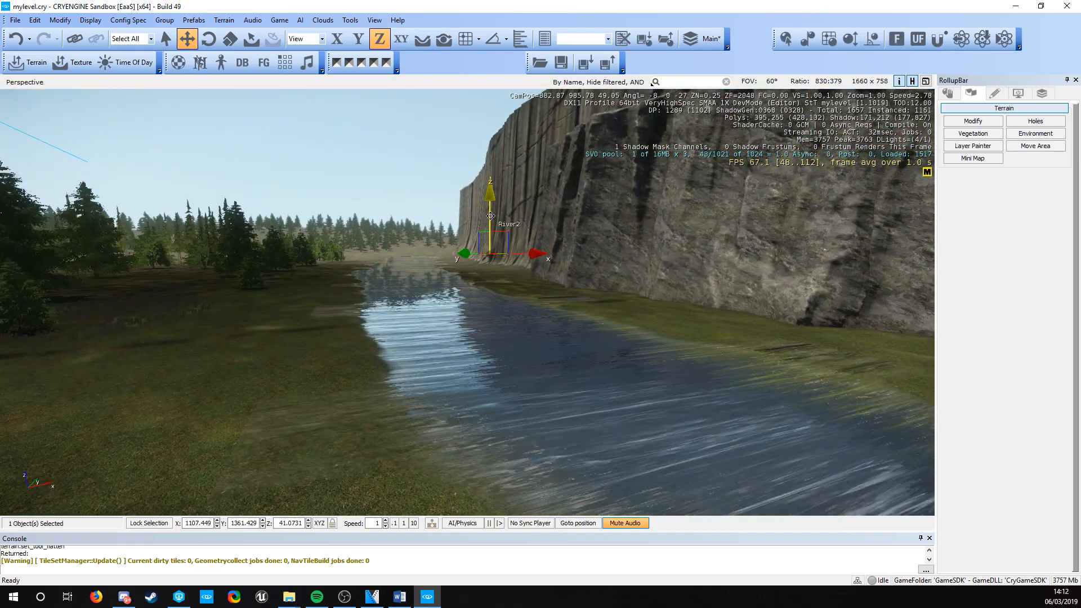
{"action": "right_click_drag", "start_coordinate": [490, 207], "coordinate": [726, 217]}
{"action": "key", "text": "s"}
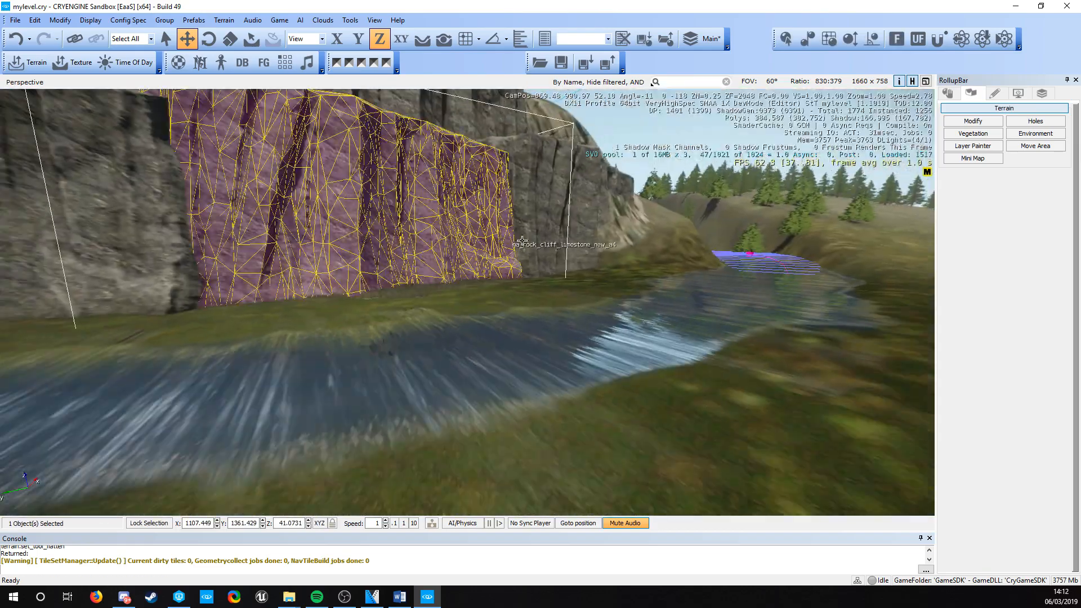
{"action": "mouse_move", "coordinate": [308, 208]}
{"action": "right_mouse_down"}
{"action": "mouse_move", "coordinate": [237, 209]}
{"action": "mouse_move", "coordinate": [307, 207]}
{"action": "right_mouse_up"}
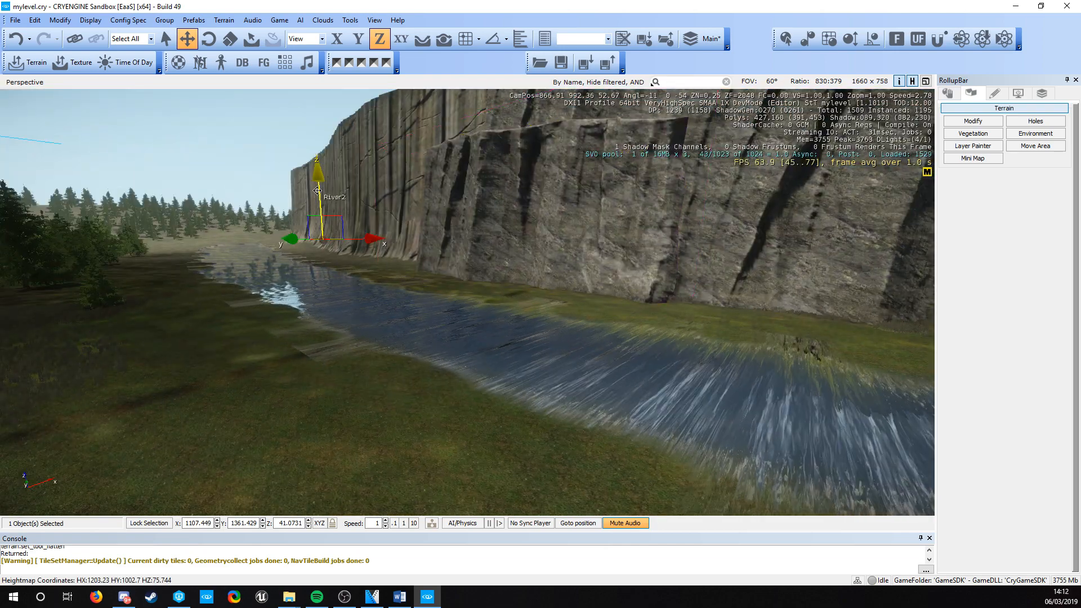
{"action": "left_click_drag", "start_coordinate": [318, 191], "coordinate": [319, 190]}
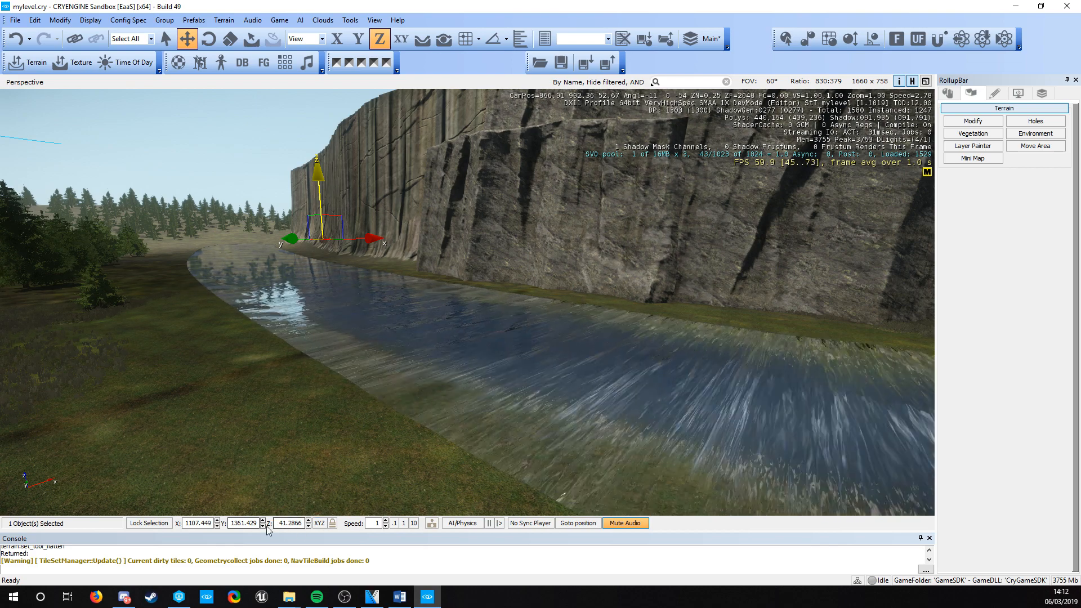
{"action": "left_click", "coordinate": [308, 527]}
{"action": "left_click", "coordinate": [309, 527]}
{"action": "left_click", "coordinate": [309, 528]}
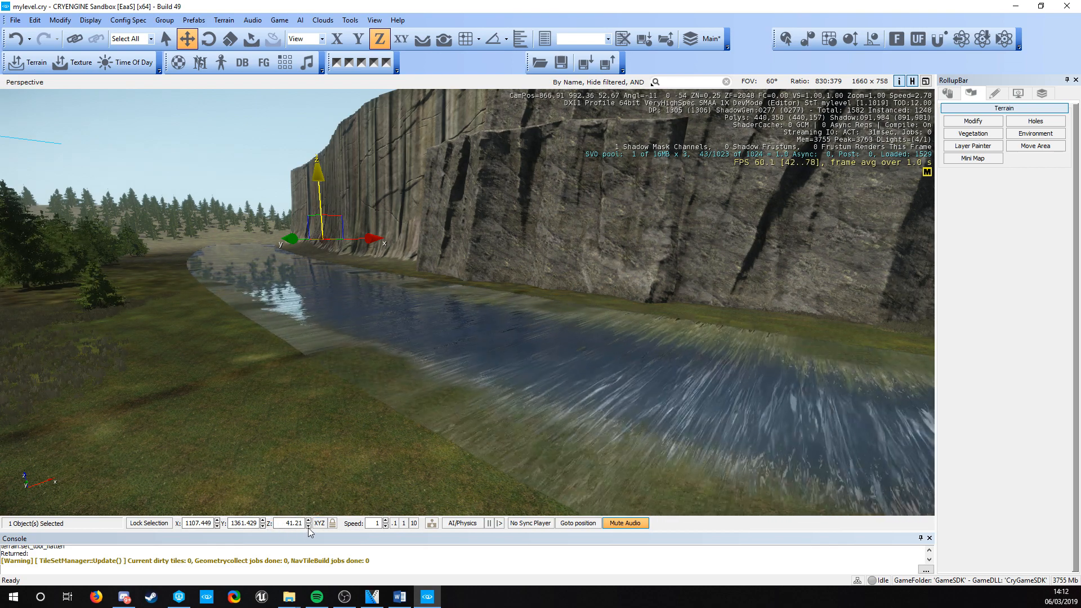
{"action": "left_click", "coordinate": [309, 528]}
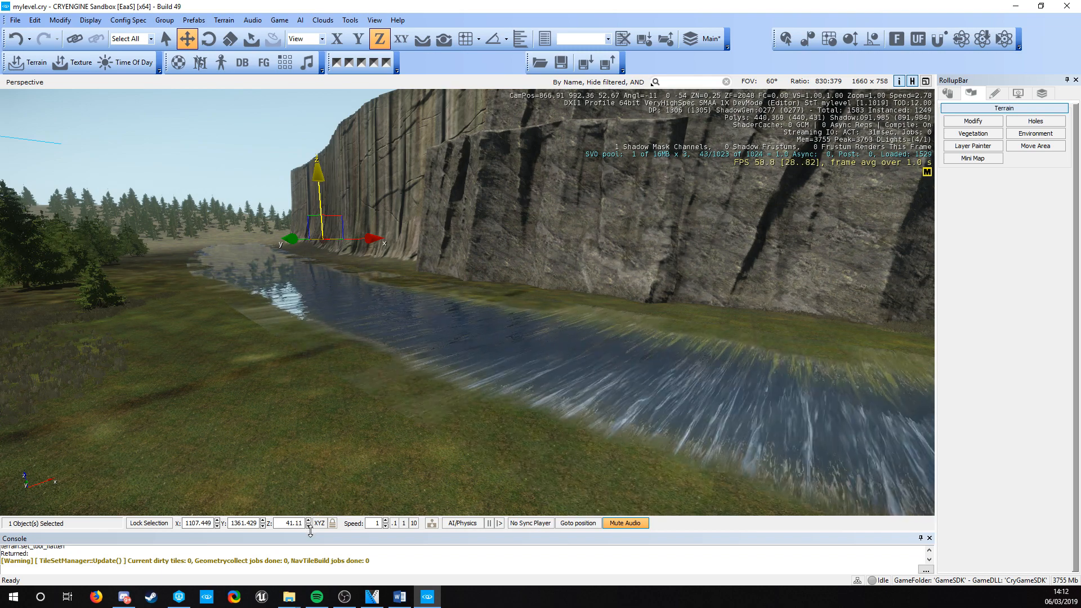
{"action": "left_click_drag", "start_coordinate": [310, 532], "coordinate": [313, 545]}
Examine the water surface and how its edges meet the banks along the cliff.
{"action": "right_click_drag", "start_coordinate": [479, 337], "coordinate": [704, 326]}
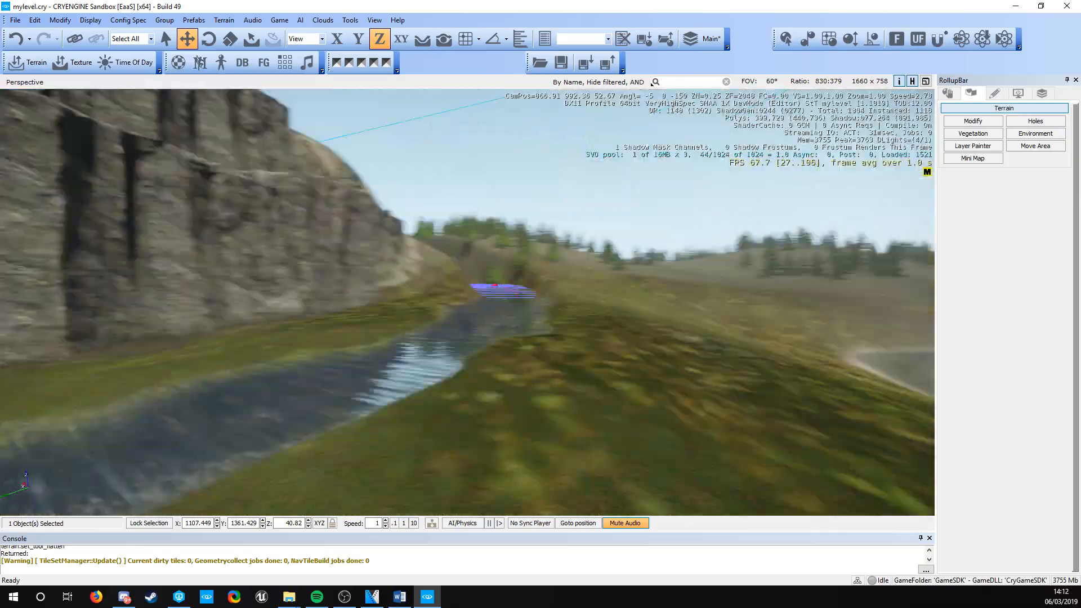
{"action": "key", "text": "w"}
{"action": "right_click_drag", "start_coordinate": [495, 451], "coordinate": [444, 461]}
{"action": "right_click_drag", "start_coordinate": [68, 418], "coordinate": [7, 420]}
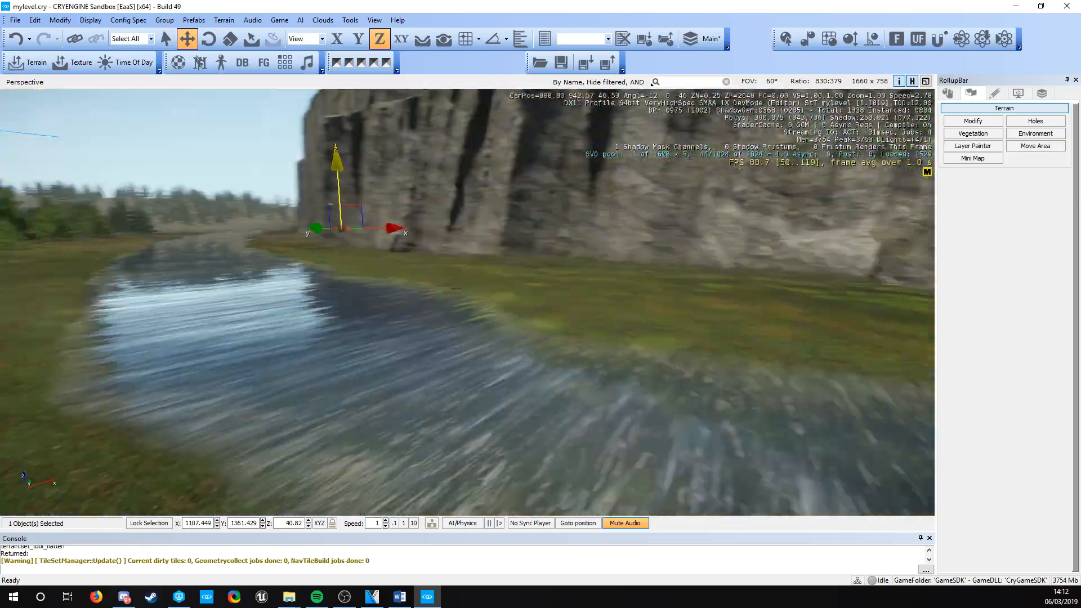
{"action": "key", "text": "w"}
{"action": "right_click_drag", "start_coordinate": [237, 264], "coordinate": [253, 315]}
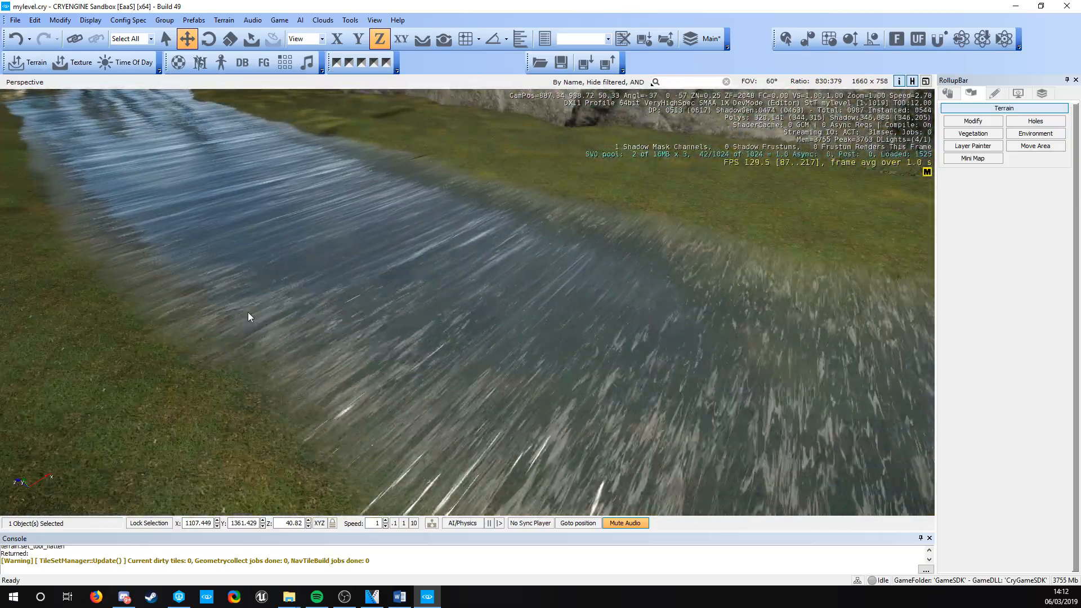
{"action": "key", "text": "a"}
{"action": "right_click_drag", "start_coordinate": [464, 341], "coordinate": [401, 268]}
{"action": "key", "text": "w"}
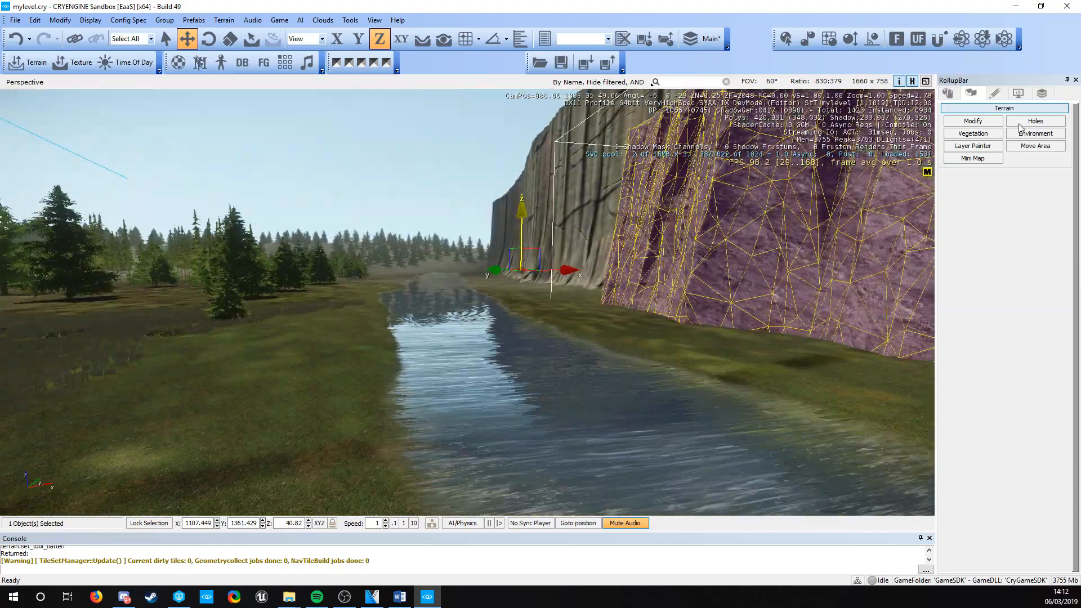
Show the selected river's parameters and set its UScale to 0.5.
{"action": "left_click", "coordinate": [949, 93]}
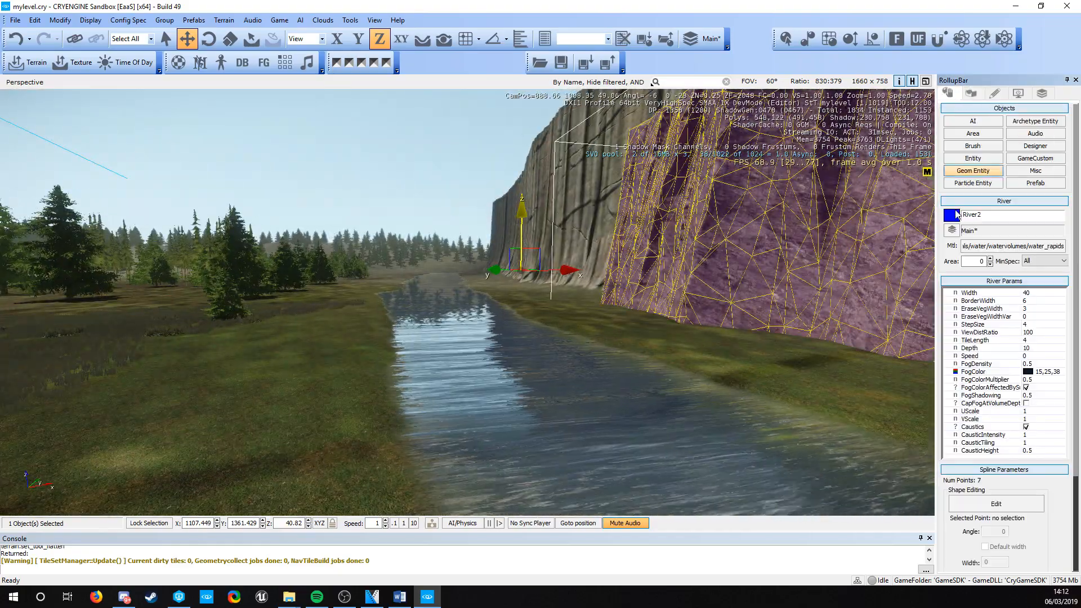
{"action": "key", "text": "a"}
{"action": "right_click_drag", "start_coordinate": [524, 391], "coordinate": [548, 386]}
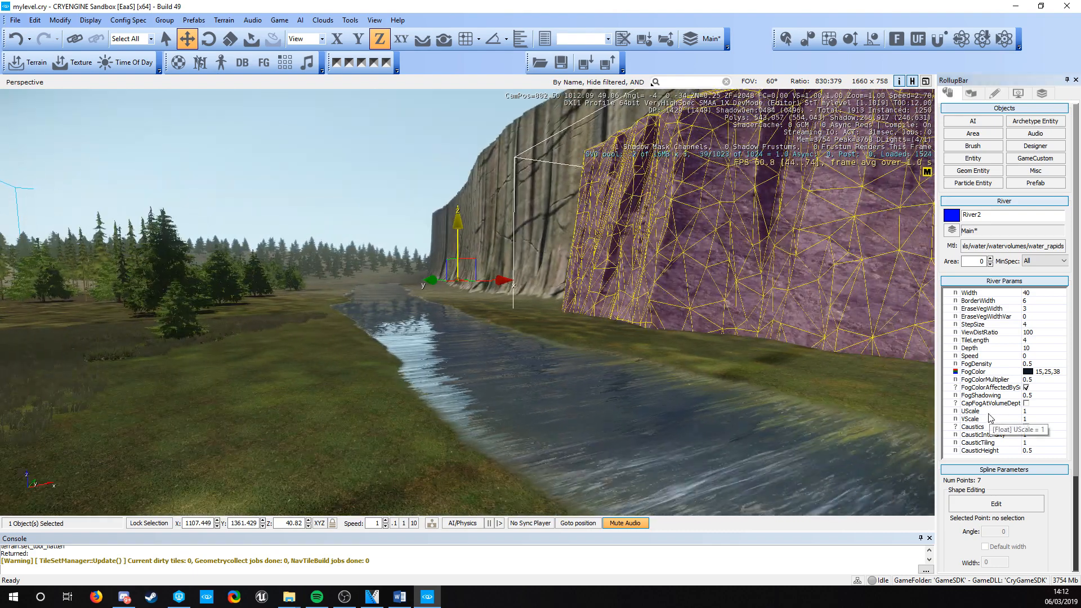
{"action": "left_click", "coordinate": [989, 413]}
{"action": "right_click_drag", "start_coordinate": [770, 369], "coordinate": [813, 378]}
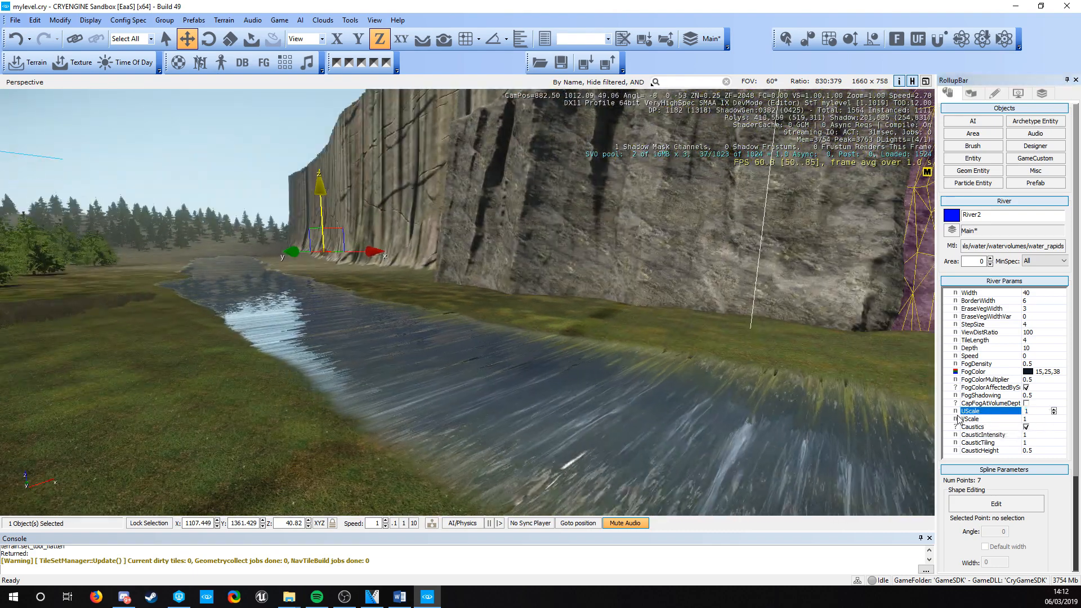
{"action": "left_click", "coordinate": [1013, 412]}
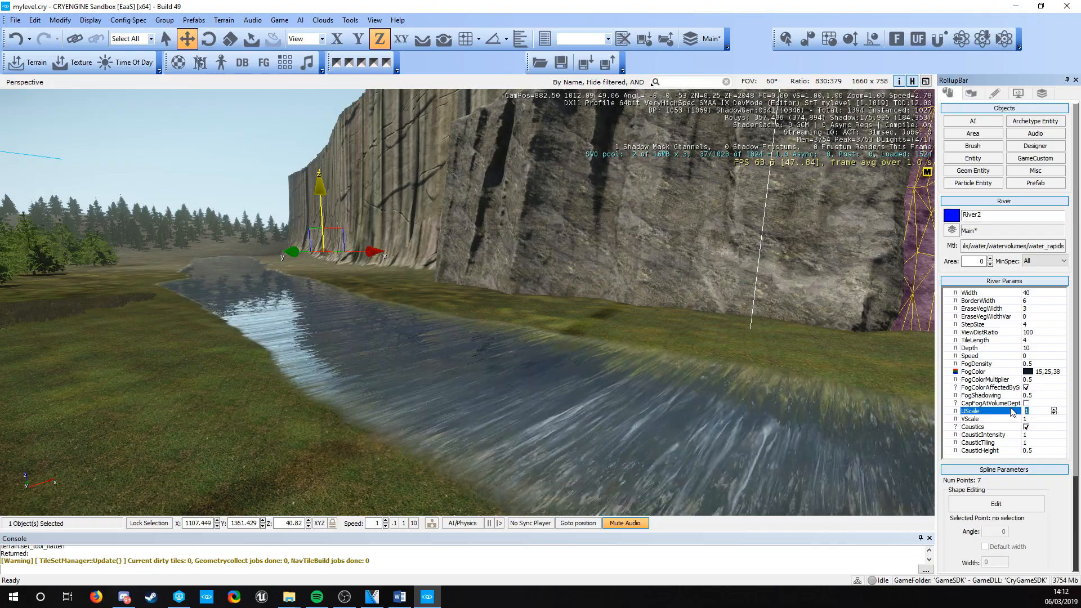
{"action": "type", "text": "0.5"}
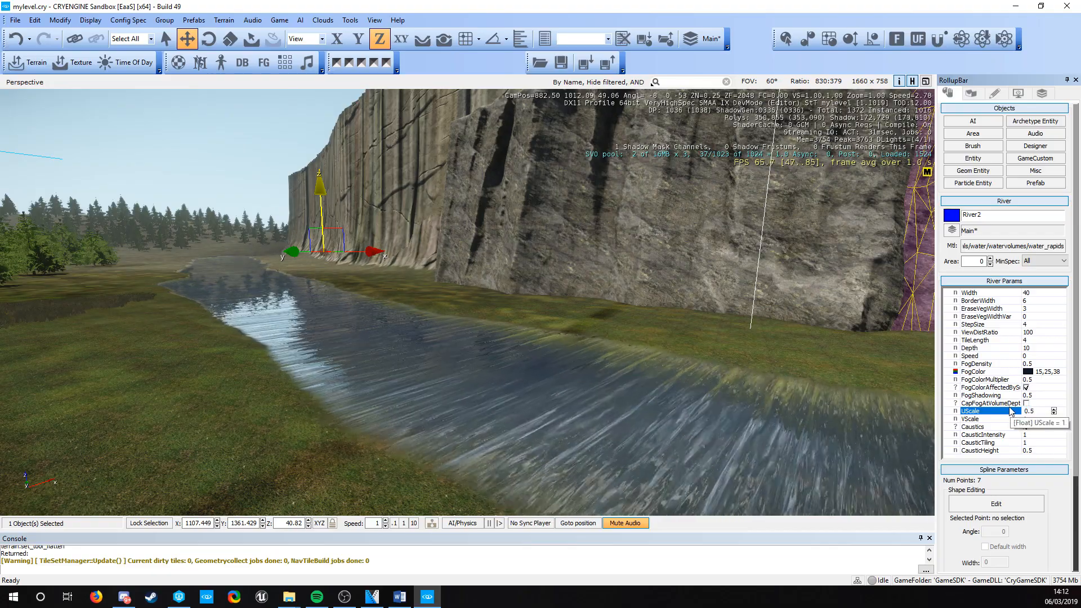
{"action": "right_click_drag", "start_coordinate": [593, 372], "coordinate": [694, 407]}
{"action": "key", "text": "w"}
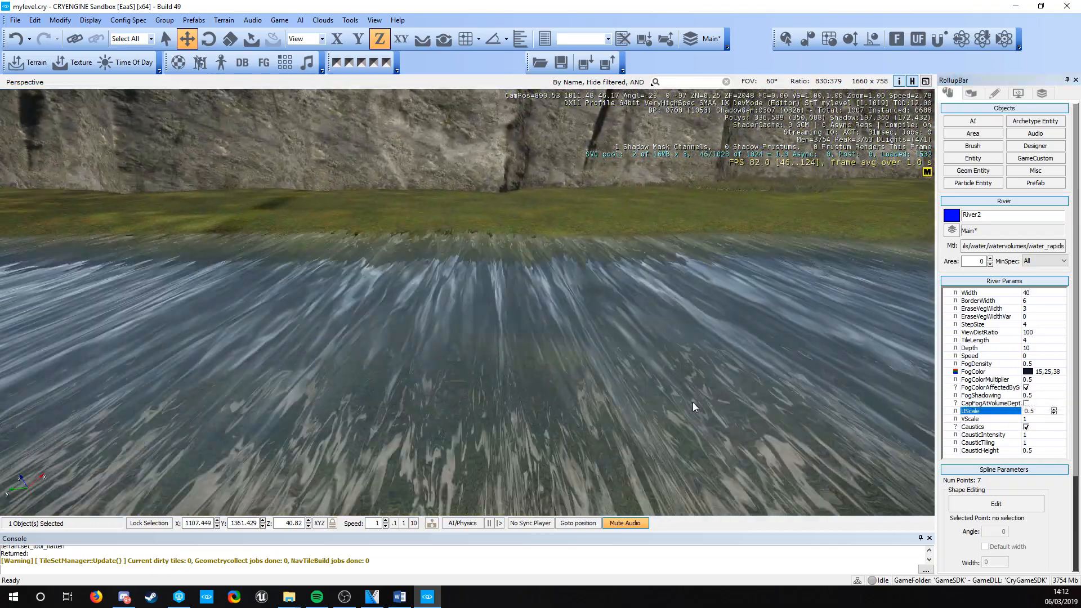
Reduce the river's UScale to 0.1 and check the rapids texture on the water.
{"action": "left_click_drag", "start_coordinate": [1044, 413], "coordinate": [993, 413]}
{"action": "type", "text": "0.1"}
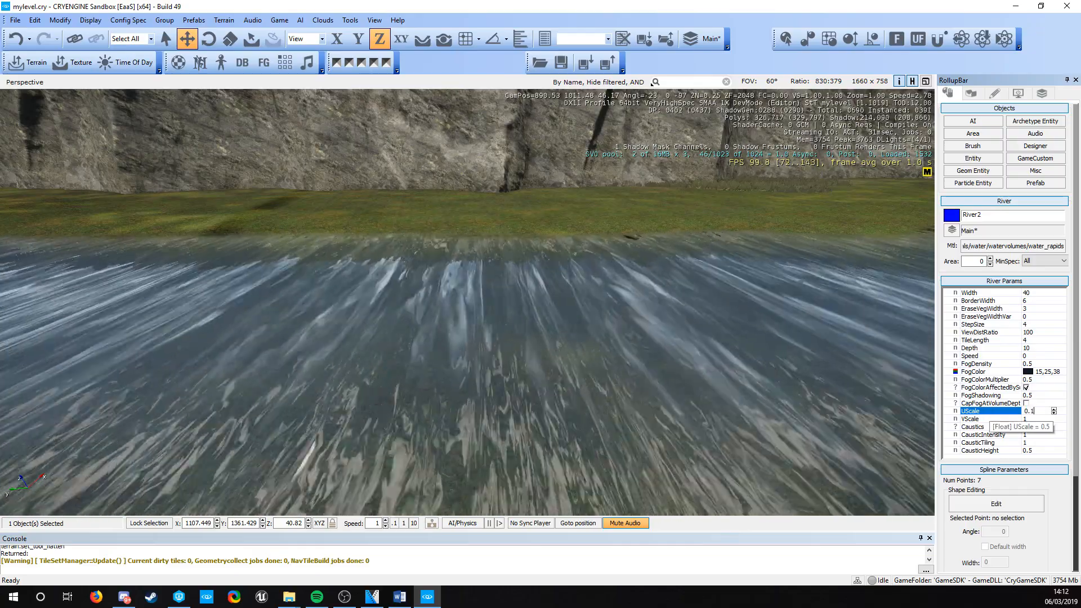
{"action": "key", "text": "Return"}
{"action": "right_click_drag", "start_coordinate": [385, 374], "coordinate": [291, 397]}
{"action": "key", "text": "s"}
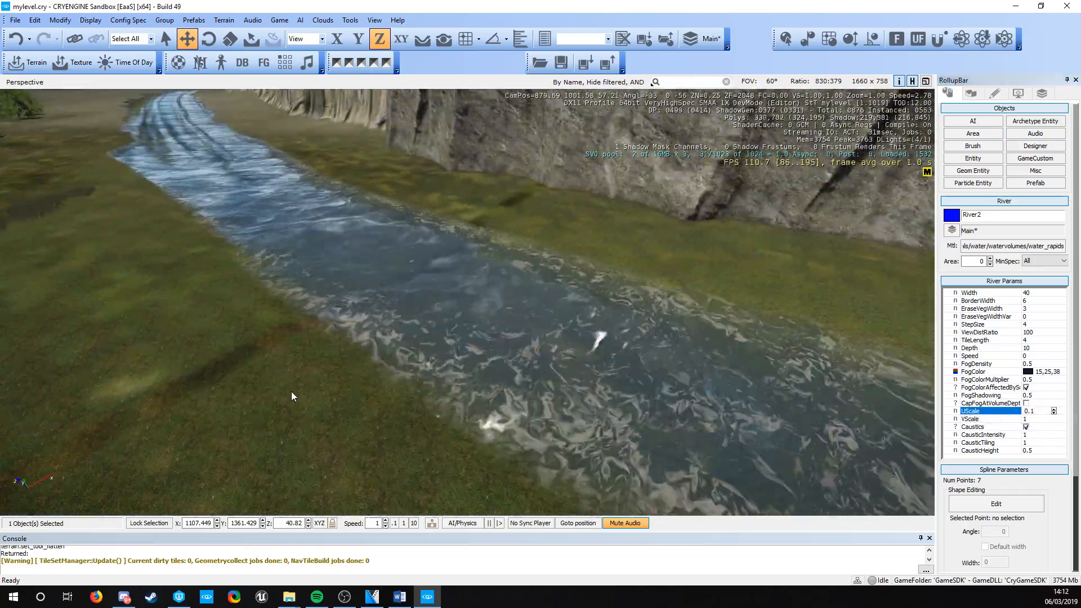
Set the river's VScale to 5.
{"action": "left_click", "coordinate": [1039, 419]}
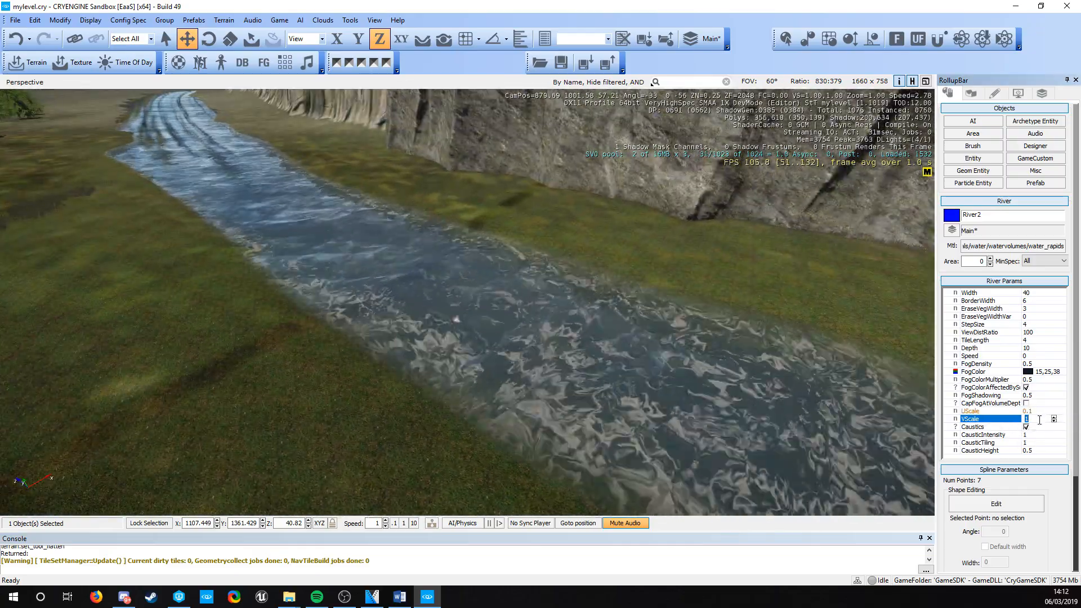
{"action": "key", "text": "d"}
{"action": "right_click_drag", "start_coordinate": [782, 282], "coordinate": [744, 286]}
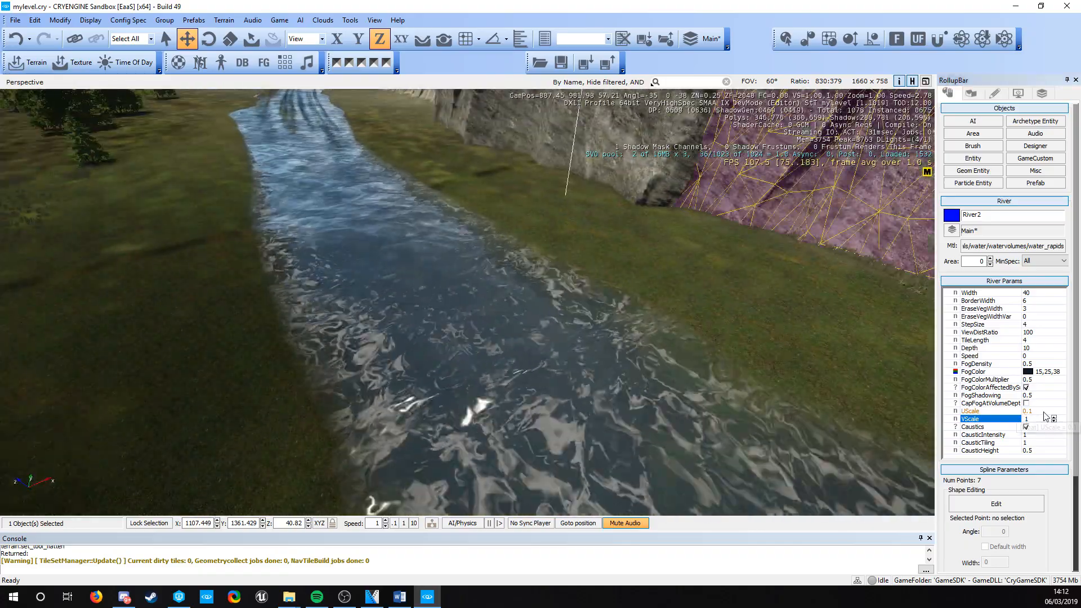
{"action": "key", "text": "BackSpace"}
{"action": "type", "text": "5"}
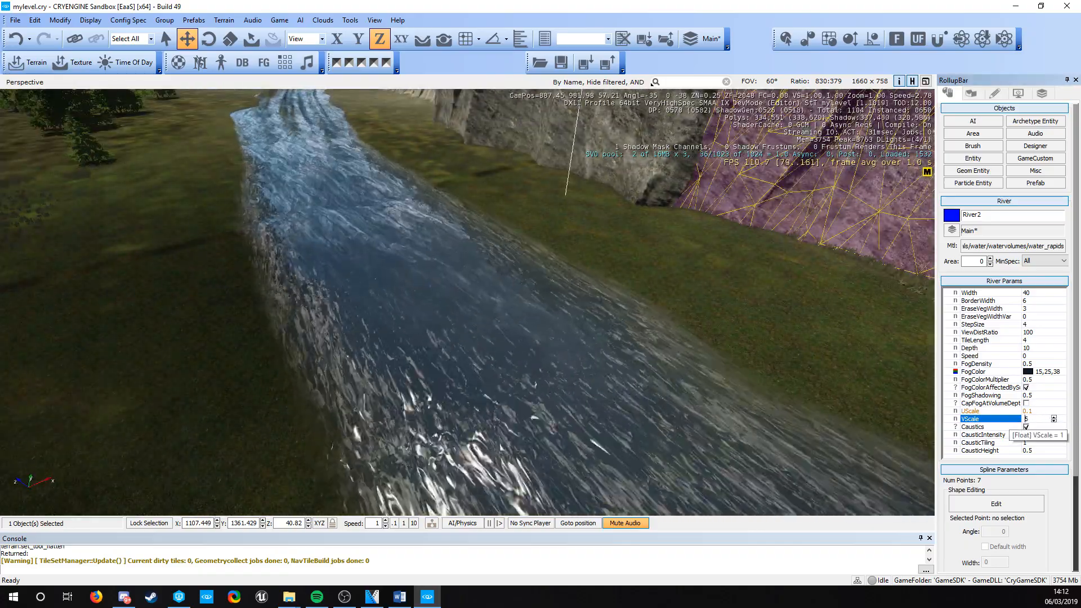
Change the river's UScale back to 0.5 and inspect the rapids texture along the whole river.
{"action": "left_click", "coordinate": [1038, 410]}
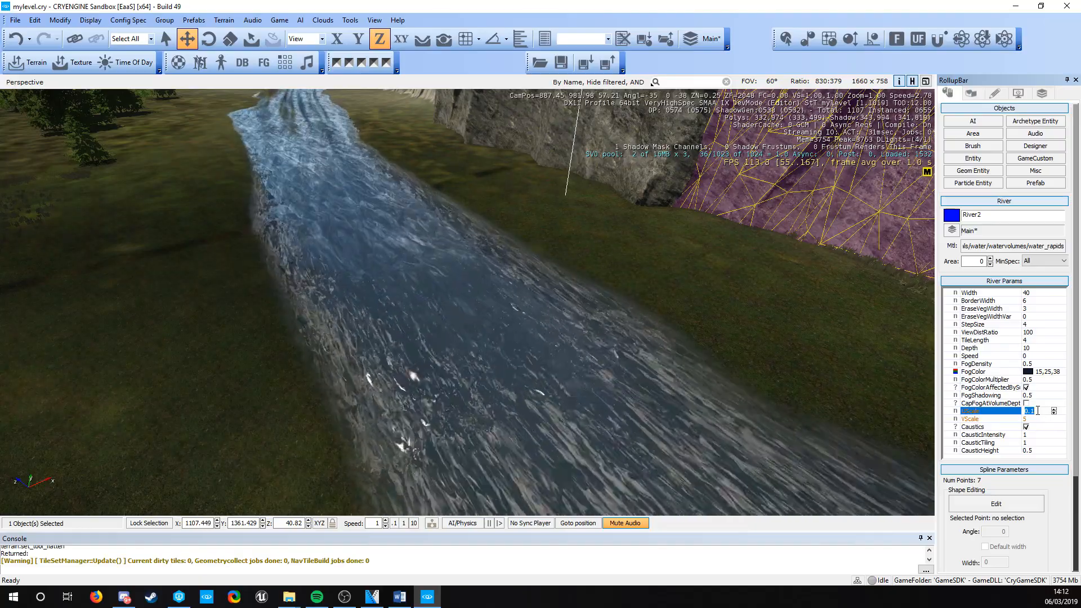
{"action": "type", "text": "0.5"}
{"action": "right_click_drag", "start_coordinate": [777, 281], "coordinate": [832, 201]}
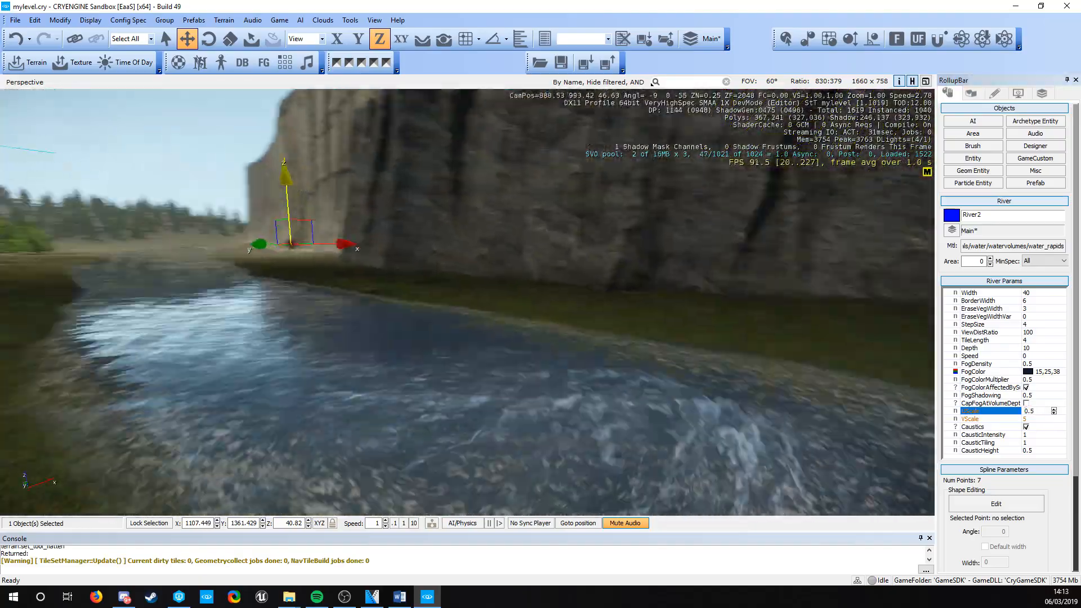
{"action": "right_click_drag", "start_coordinate": [197, 349], "coordinate": [484, 376]}
{"action": "key", "text": "s"}
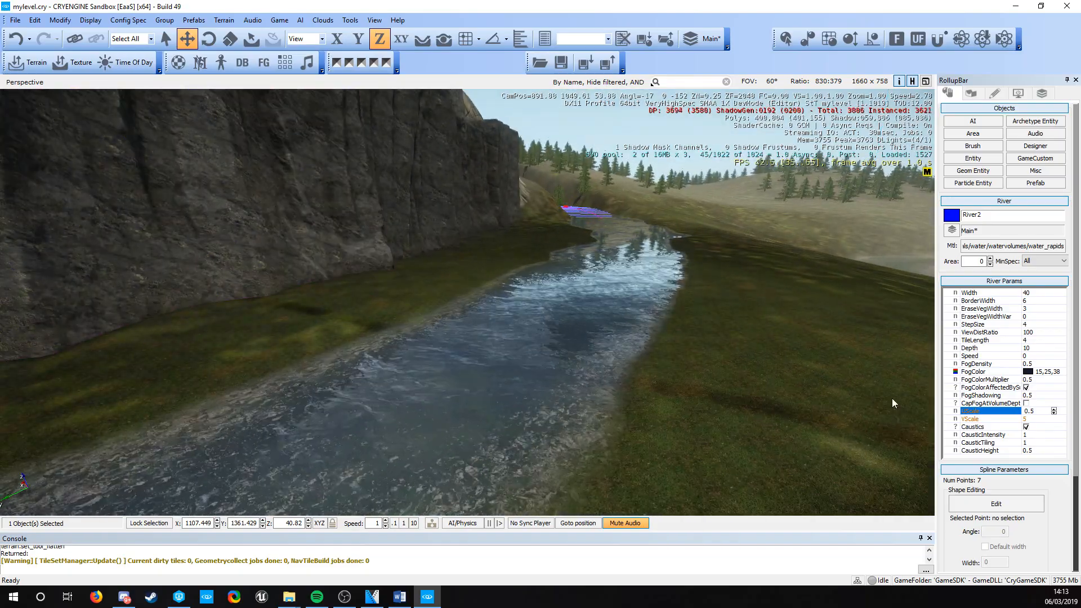
{"action": "right_click_drag", "start_coordinate": [867, 315], "coordinate": [169, 383]}
{"action": "key", "text": "w"}
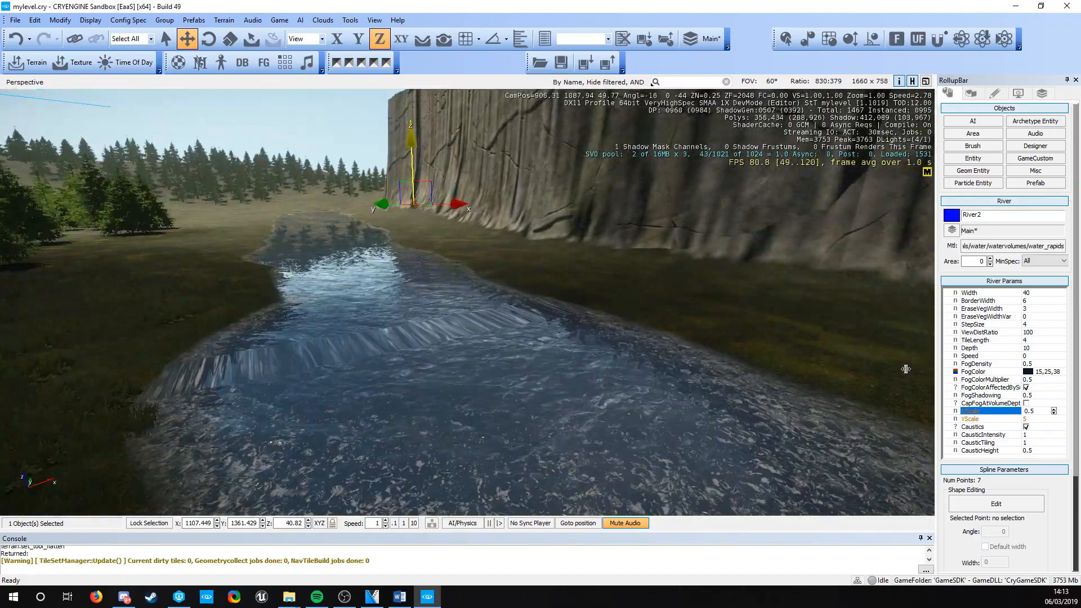
Start editing the river's spline shape, toggle the viewport helpers, and select its third point to check it.
{"action": "right_click_drag", "start_coordinate": [905, 369], "coordinate": [851, 324]}
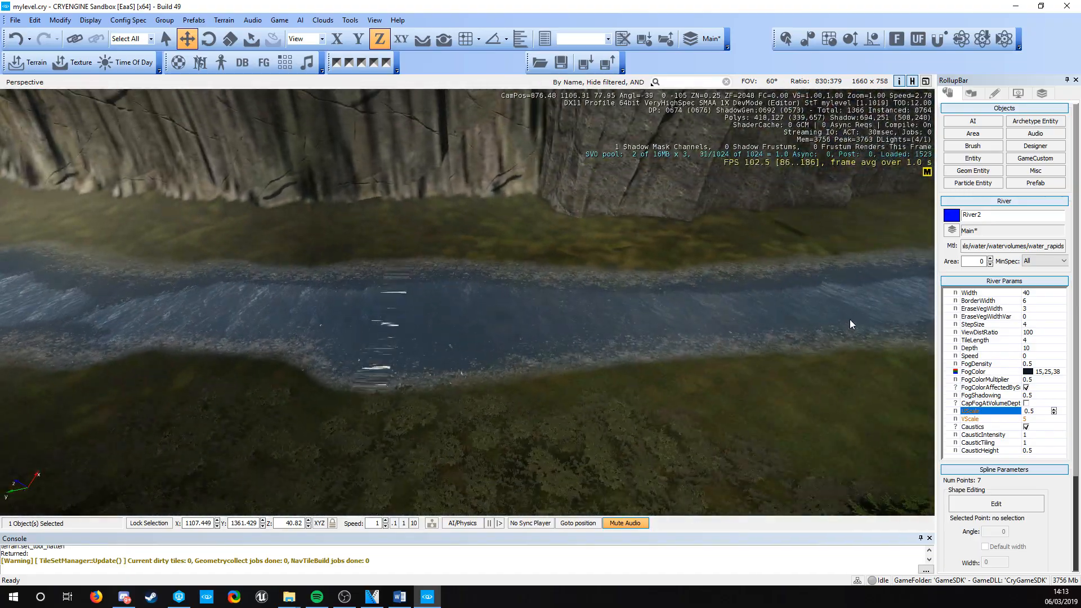
{"action": "key", "text": "w"}
{"action": "left_click", "coordinate": [968, 503]}
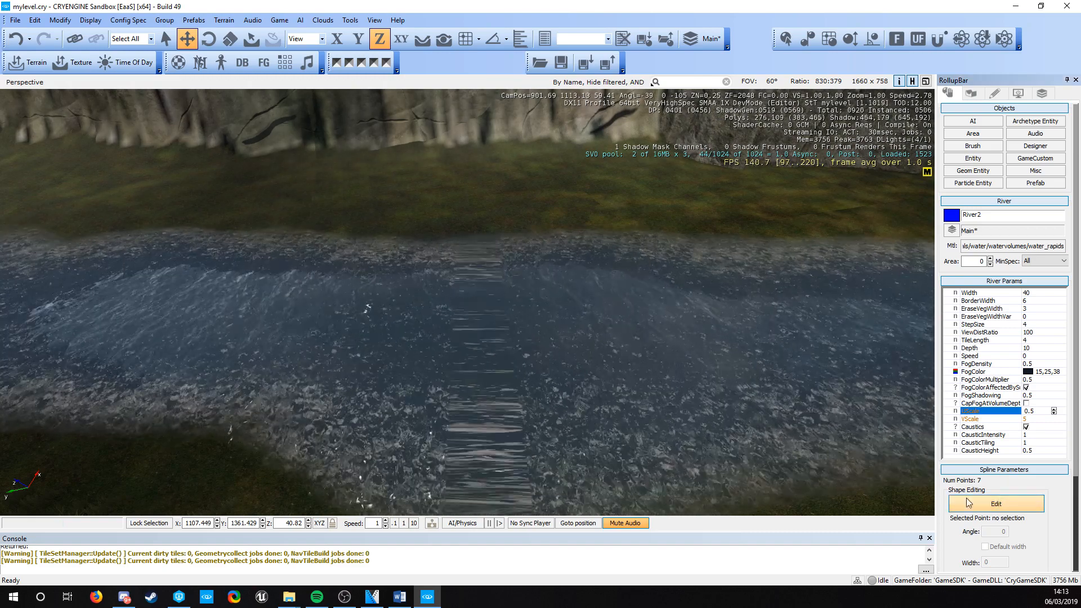
{"action": "left_click", "coordinate": [969, 503]}
{"action": "right_click_drag", "start_coordinate": [927, 160], "coordinate": [905, 178]}
{"action": "key", "text": "s"}
{"action": "left_click", "coordinate": [916, 83]}
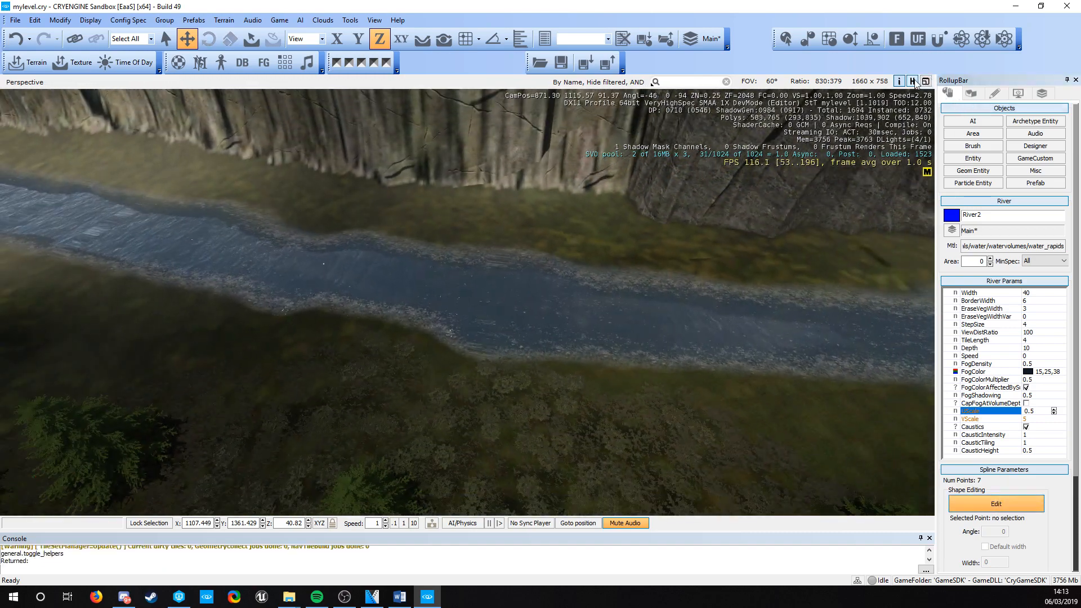
{"action": "left_click", "coordinate": [212, 275]}
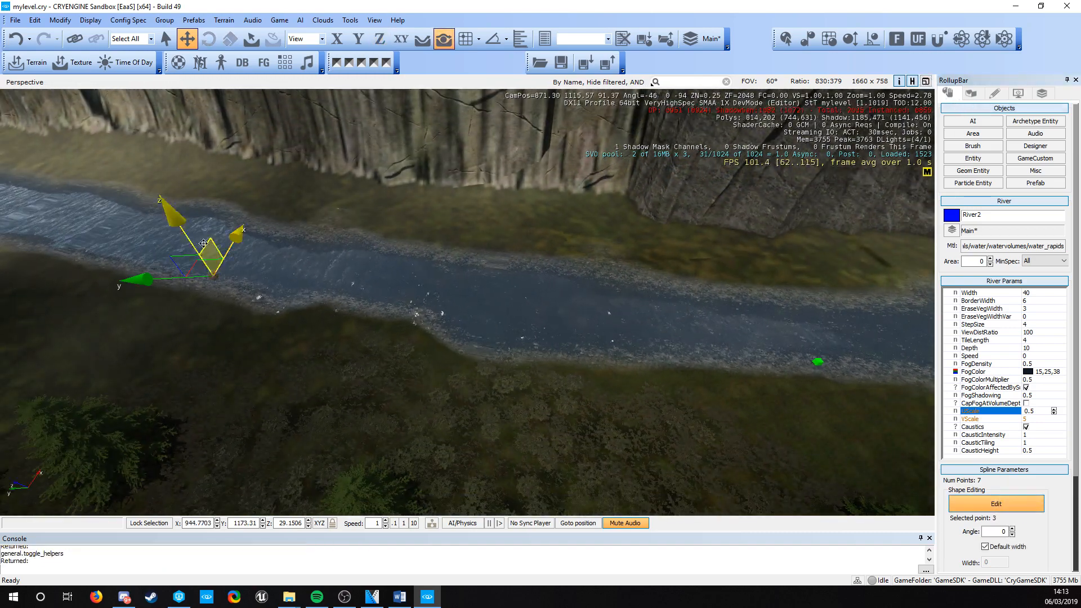
{"action": "left_click", "coordinate": [193, 241]}
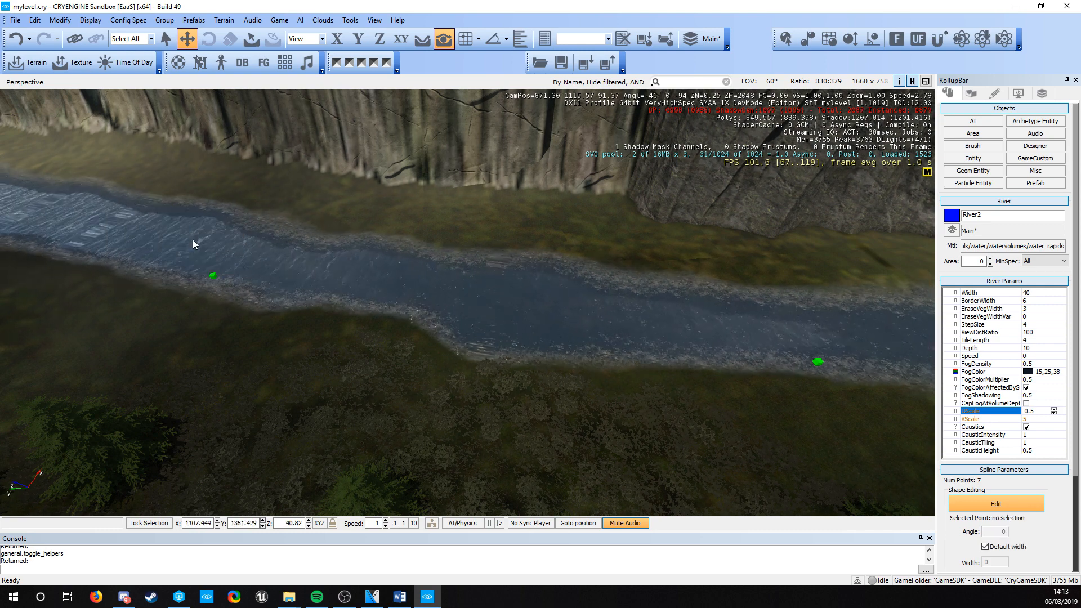
Set the river's StepSize to 1 and inspect the water surface up close.
{"action": "left_click", "coordinate": [1040, 325]}
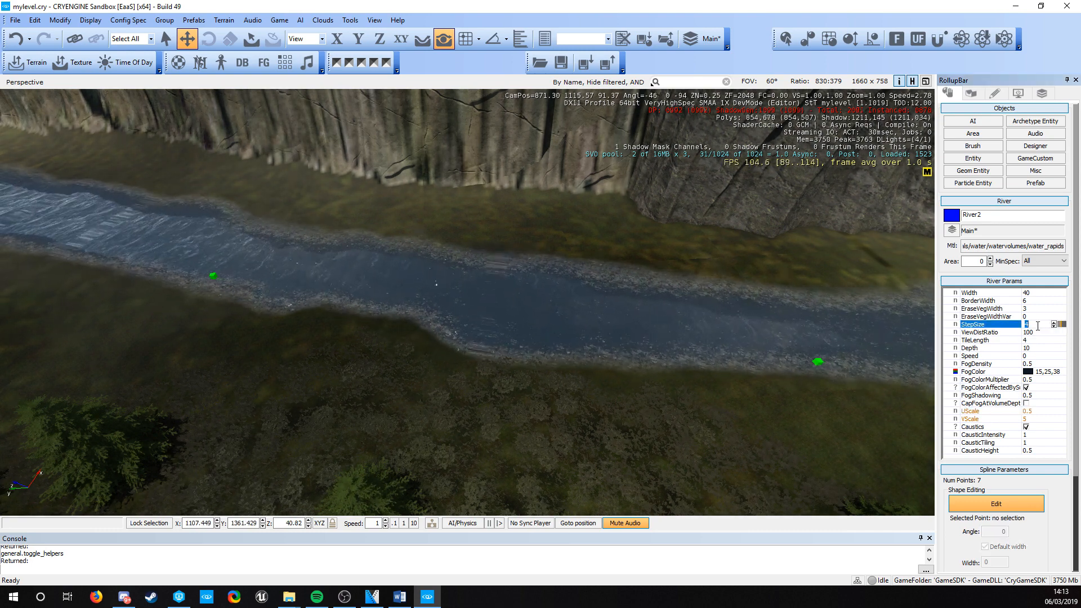
{"action": "right_click_drag", "start_coordinate": [455, 328], "coordinate": [479, 326]}
{"action": "key", "text": "w"}
{"action": "key", "text": "w"}
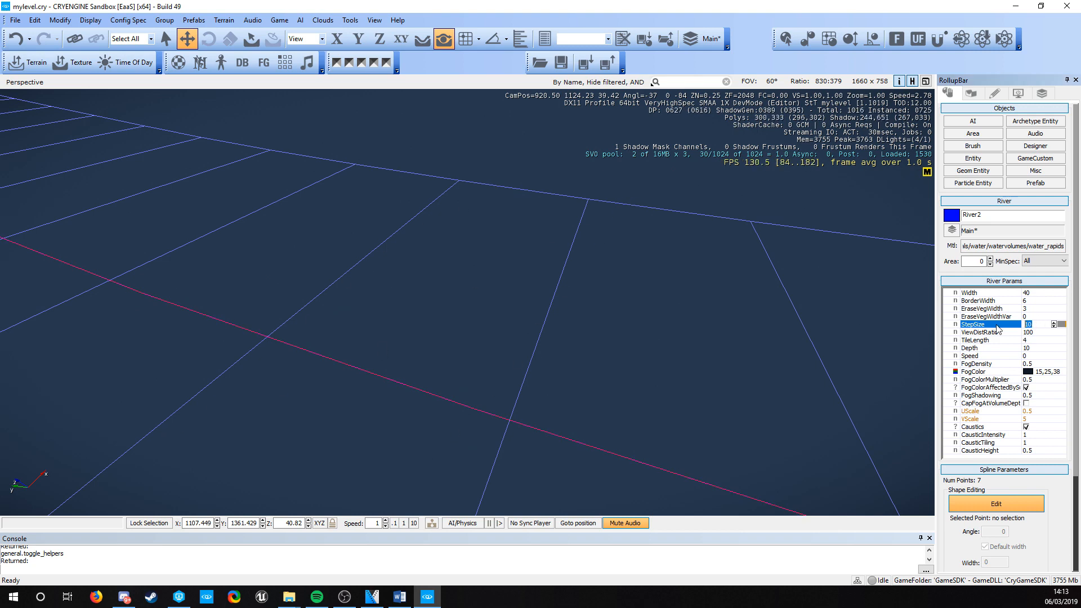
{"action": "key", "text": "Return"}
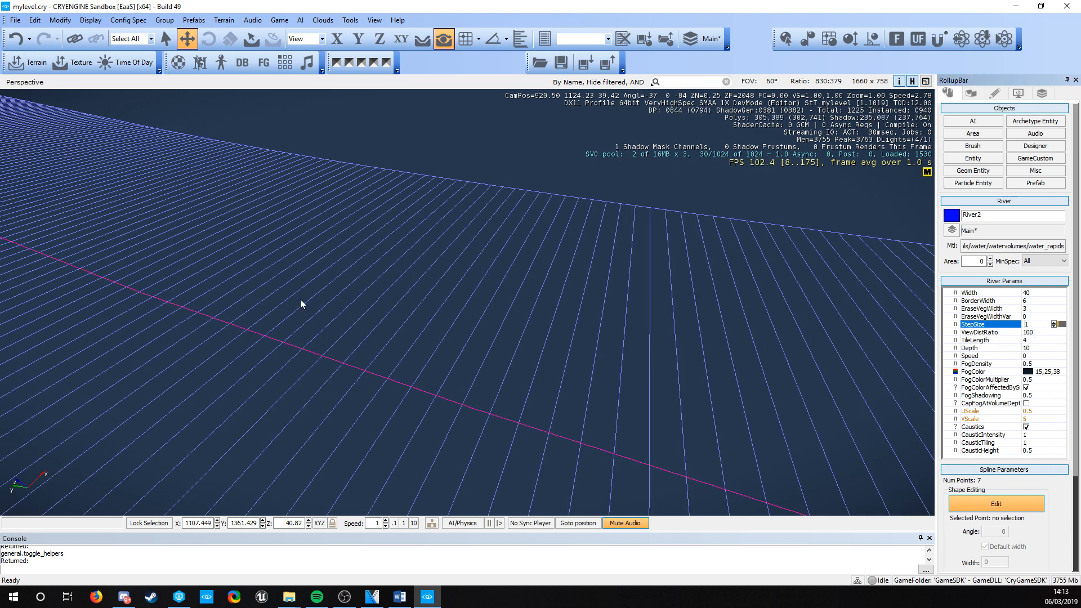
{"action": "right_click_drag", "start_coordinate": [536, 281], "coordinate": [578, 259]}
{"action": "key", "text": "s"}
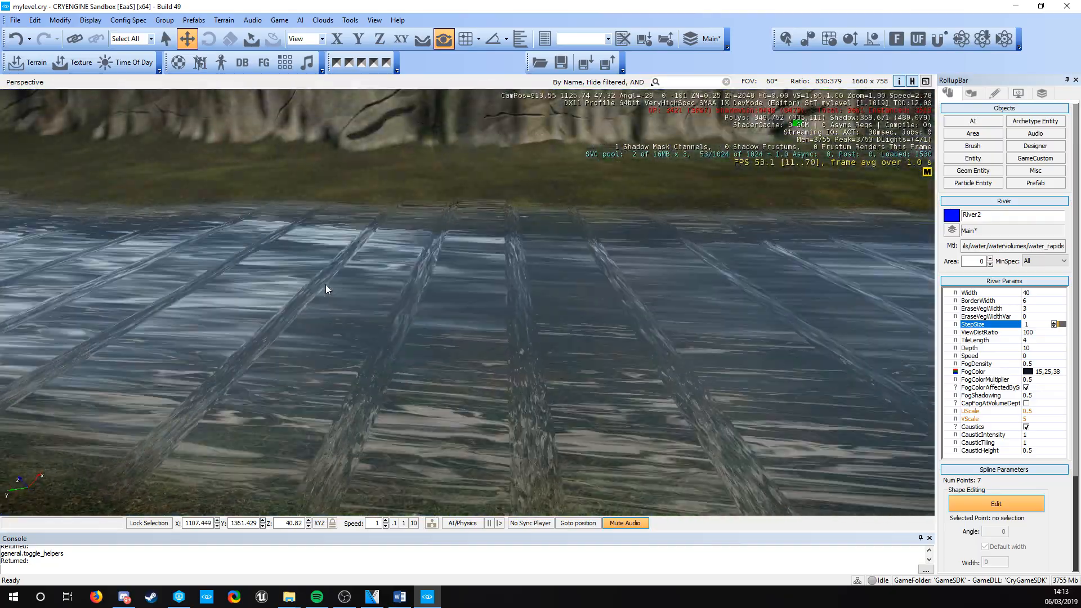
Set the river's StepSize to 10 and check the water surface along the cliff.
{"action": "left_click", "coordinate": [1003, 326]}
{"action": "type", "text": "10"}
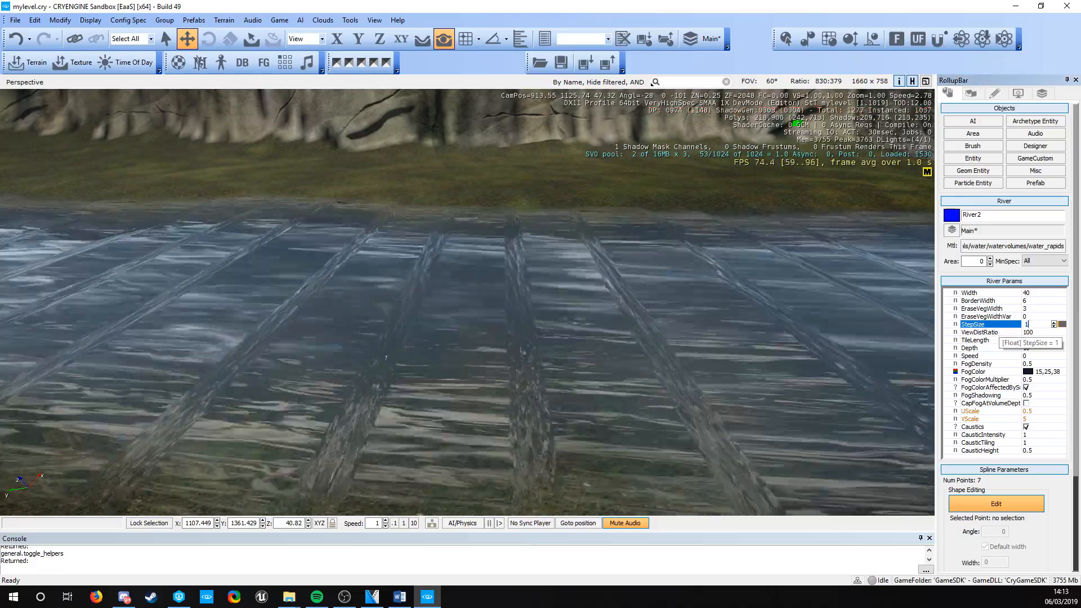
{"action": "key", "text": "Return"}
{"action": "right_click_drag", "start_coordinate": [653, 283], "coordinate": [420, 369]}
{"action": "right_click_drag", "start_coordinate": [610, 191], "coordinate": [626, 169]}
{"action": "key", "text": "s"}
{"action": "right_click_drag", "start_coordinate": [541, 332], "coordinate": [526, 336]}
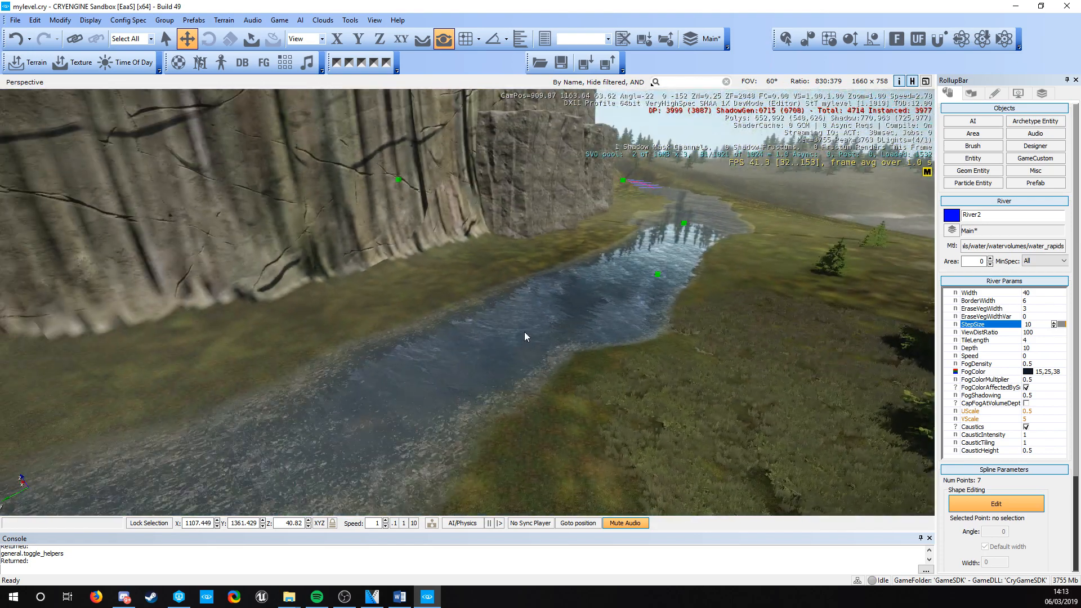
Level the river's second and third spline points at a Z height of 40.82.
{"action": "right_click_drag", "start_coordinate": [323, 391], "coordinate": [141, 332]}
{"action": "key", "text": "w"}
{"action": "right_click_drag", "start_coordinate": [22, 174], "coordinate": [102, 220]}
{"action": "key", "text": "a"}
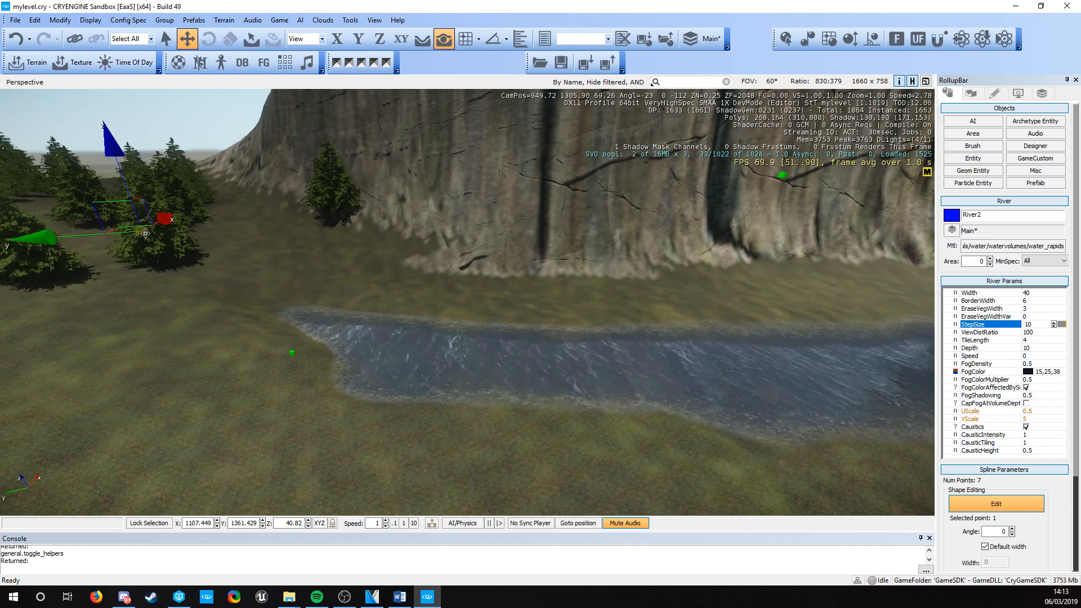
{"action": "scroll", "coordinate": [1014, 506], "scroll_direction": "down", "scroll_amount": 3}
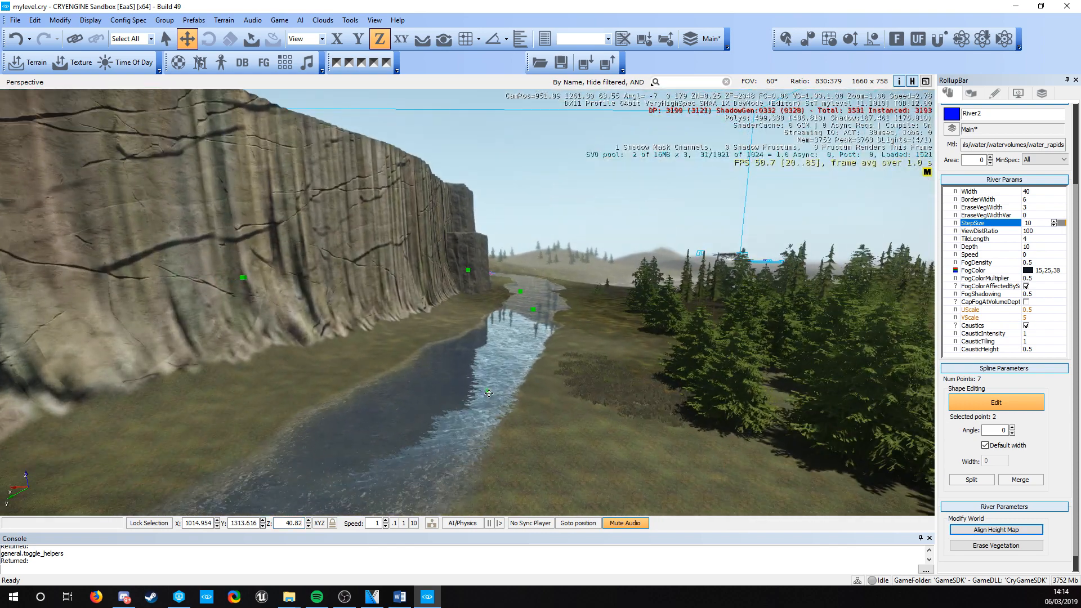
{"action": "left_click", "coordinate": [488, 392]}
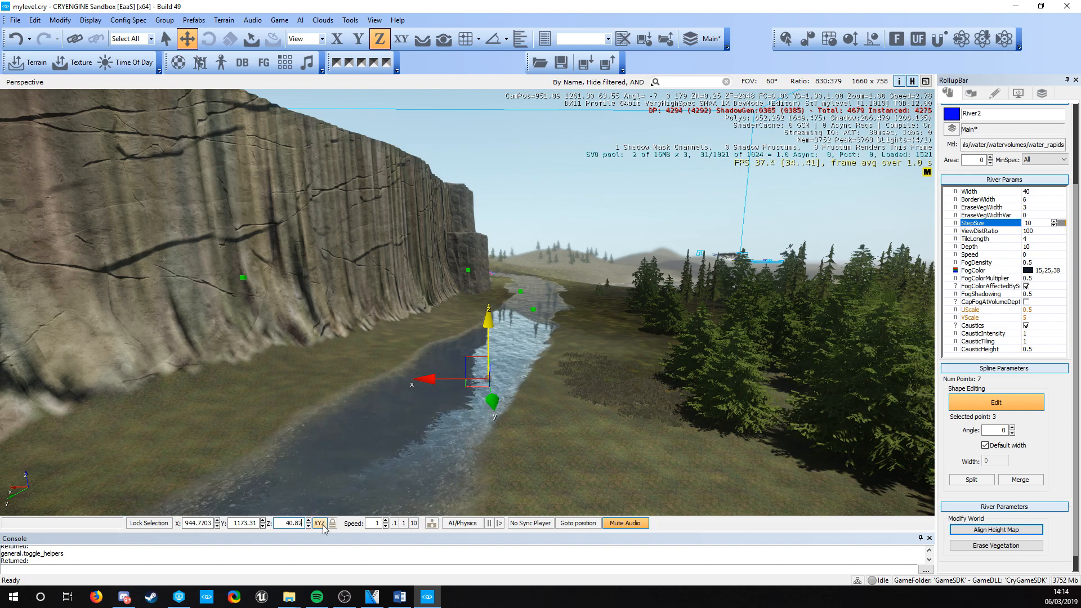
{"action": "key", "text": "w"}
Raise the river's fourth spline point to about Z 39.99 and its fifth to about Z 41.69.
{"action": "right_click_drag", "start_coordinate": [389, 372], "coordinate": [332, 395]}
{"action": "key", "text": "w"}
{"action": "key", "text": "d"}
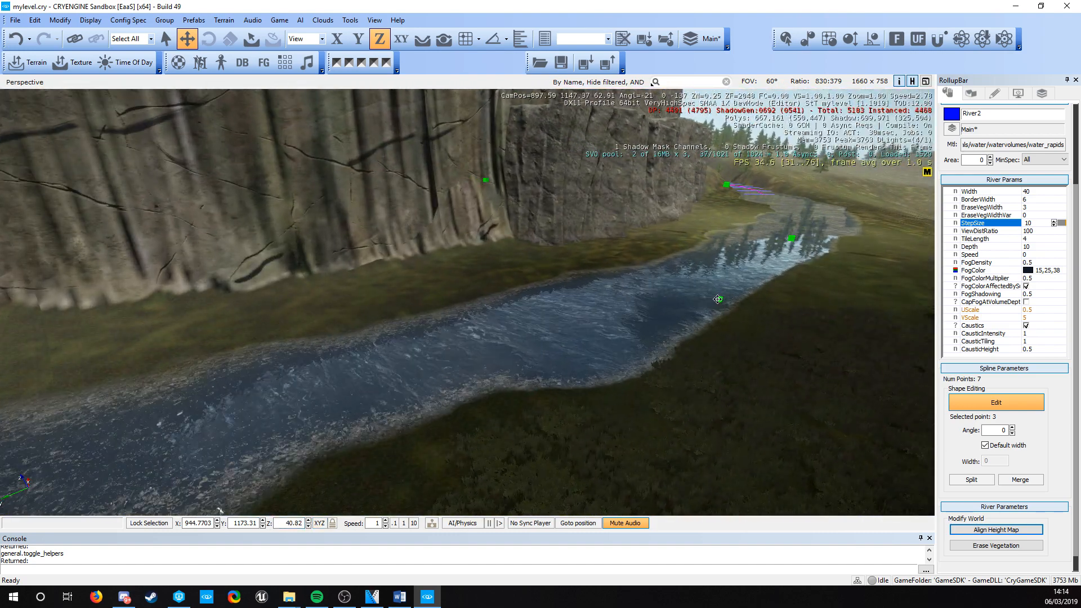
{"action": "left_click_drag", "start_coordinate": [738, 208], "coordinate": [739, 207]}
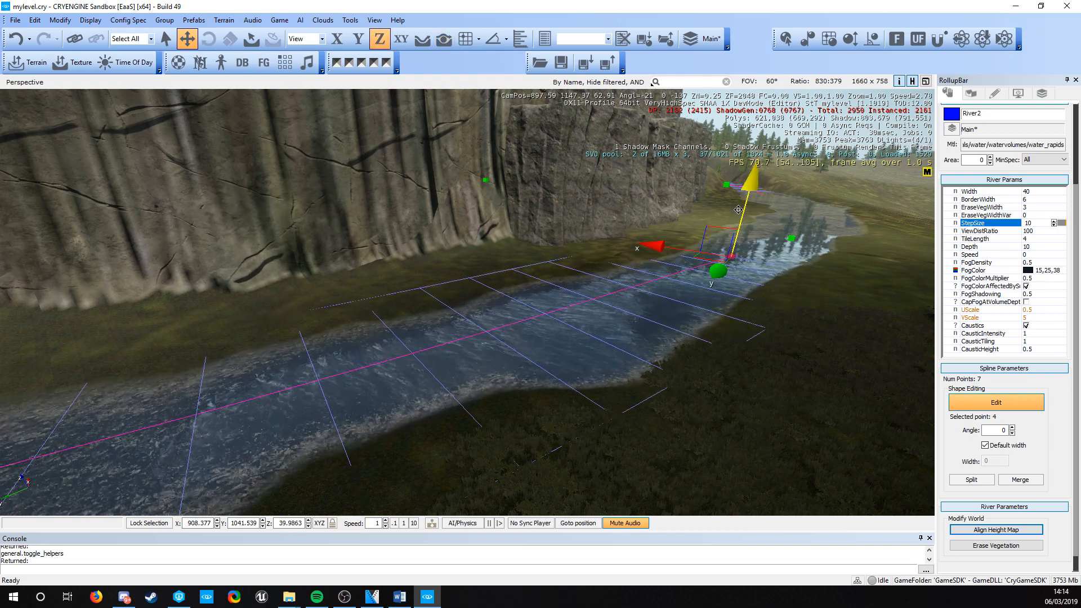
{"action": "key", "text": "w"}
{"action": "right_click_drag", "start_coordinate": [628, 293], "coordinate": [659, 269]}
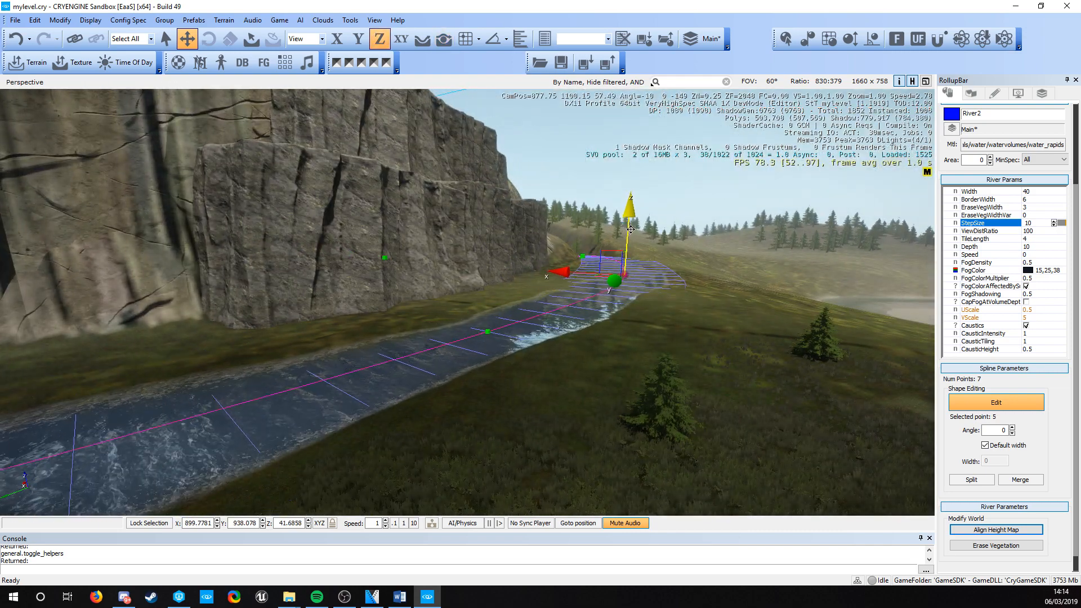
Leave spline editing, clear the selection, and inspect the adjusted river from its far end.
{"action": "right_click_drag", "start_coordinate": [629, 232], "coordinate": [315, 245]}
{"action": "key", "text": "s"}
{"action": "key", "text": "w"}
{"action": "key", "text": "d"}
{"action": "key", "text": "Escape"}
{"action": "right_click_drag", "start_coordinate": [570, 379], "coordinate": [532, 390]}
{"action": "key", "text": "Escape"}
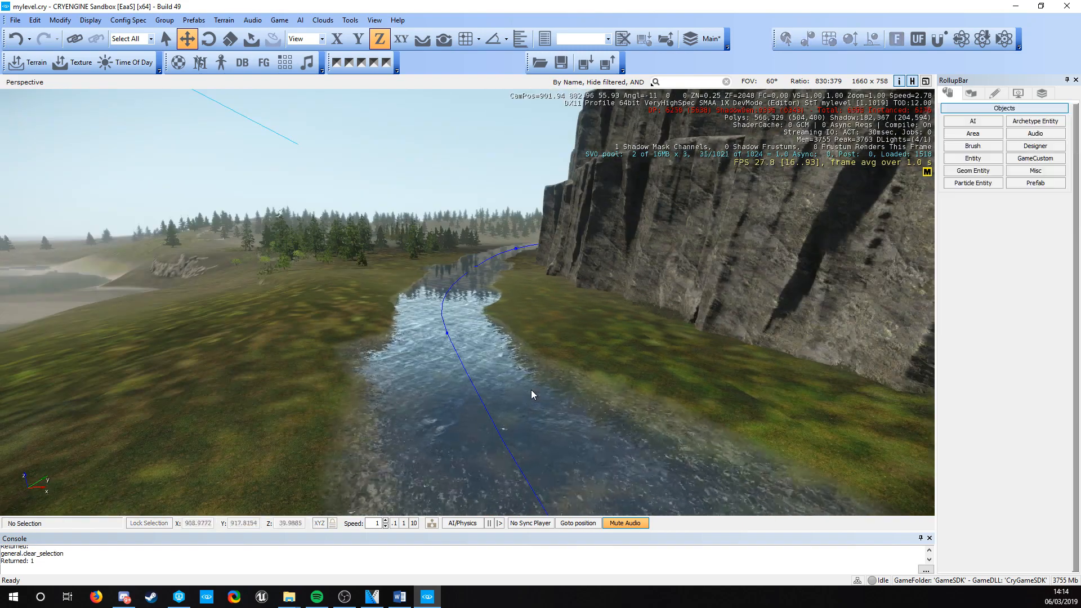
{"action": "key", "text": "a"}
{"action": "key", "text": "w"}
{"action": "right_click_drag", "start_coordinate": [586, 349], "coordinate": [444, 322]}
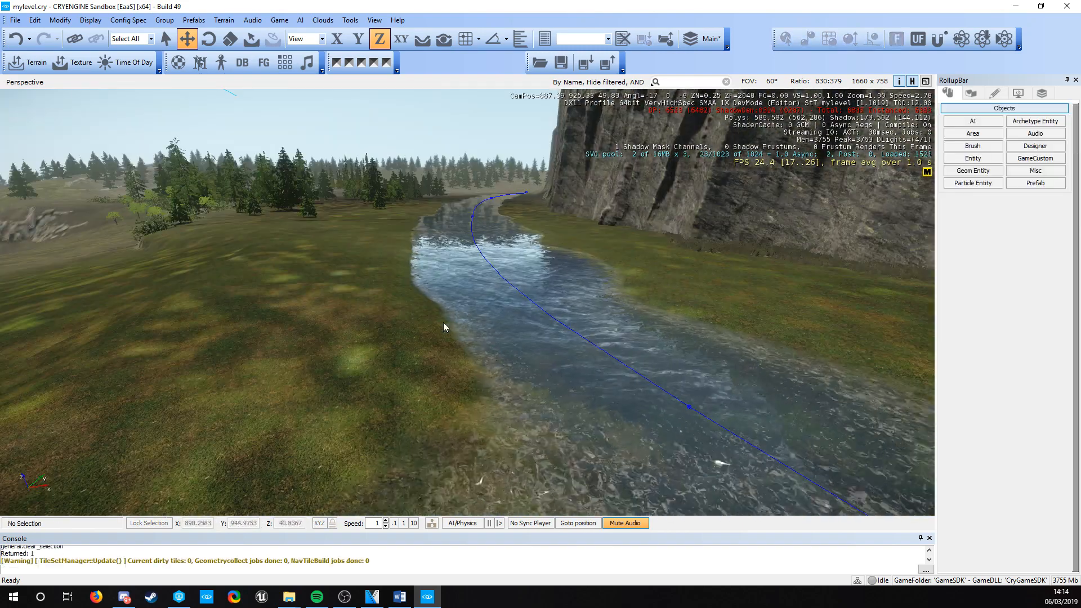
Assign the water_rapids_poison material to the river and inspect the water along the cliff.
{"action": "left_click", "coordinate": [520, 294]}
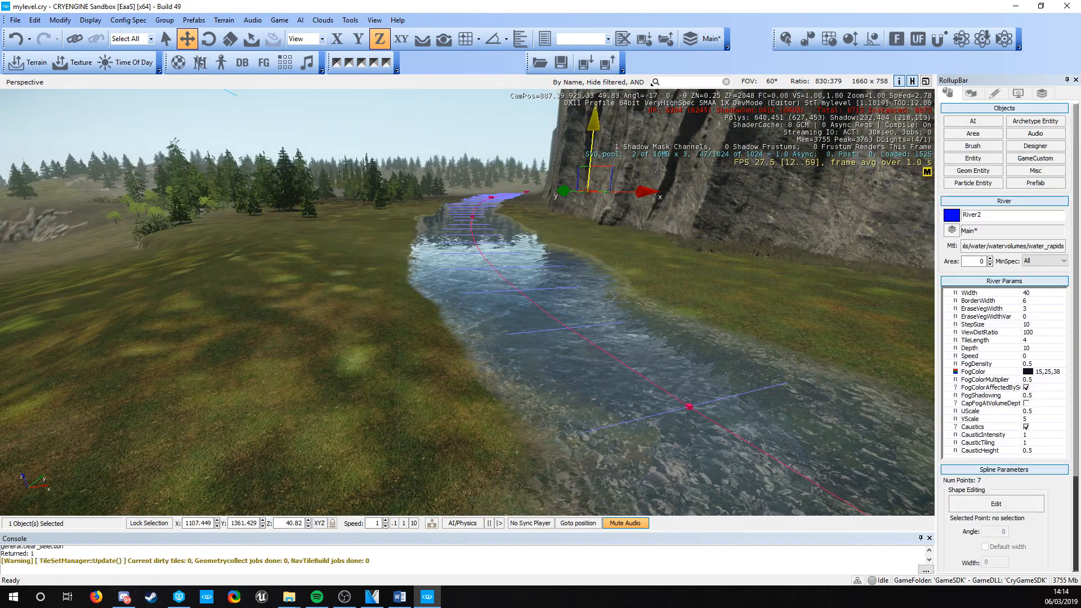
{"action": "left_click_drag", "start_coordinate": [0, 130], "coordinate": [318, 302]}
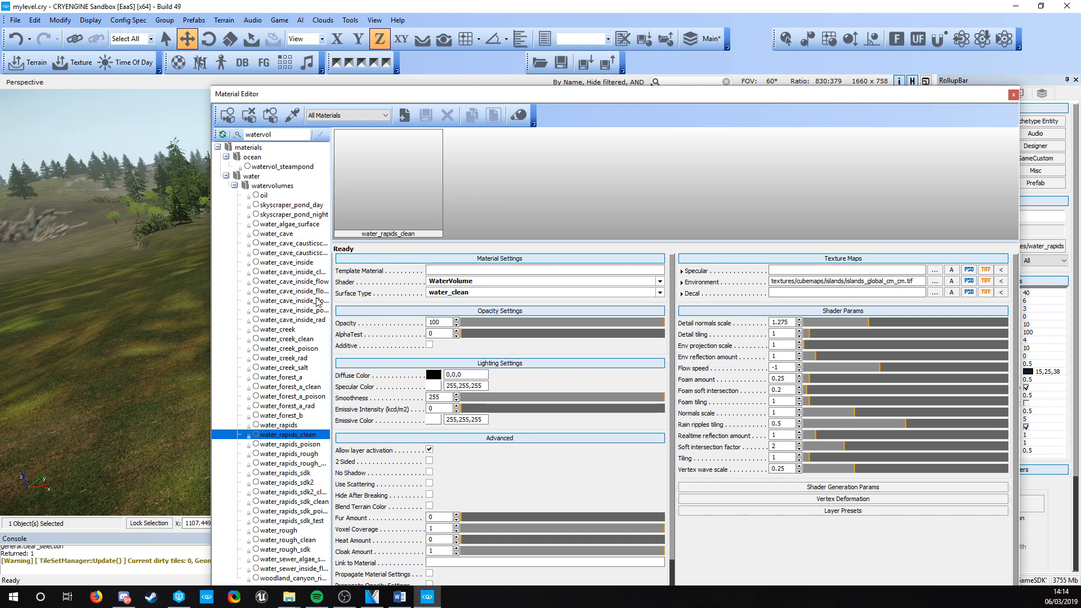
{"action": "left_click", "coordinate": [311, 445]}
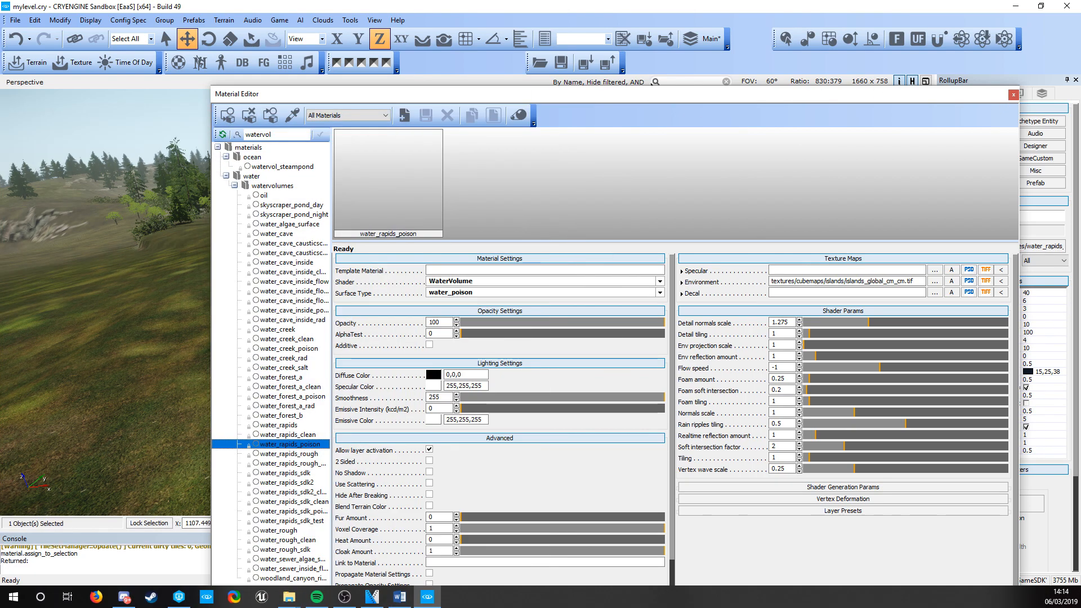
{"action": "left_click", "coordinate": [1013, 95]}
{"action": "key", "text": "w"}
{"action": "right_click_drag", "start_coordinate": [351, 232], "coordinate": [272, 319]}
{"action": "key", "text": "s"}
{"action": "key", "text": "w"}
{"action": "key", "text": "s"}
{"action": "key", "text": "s"}
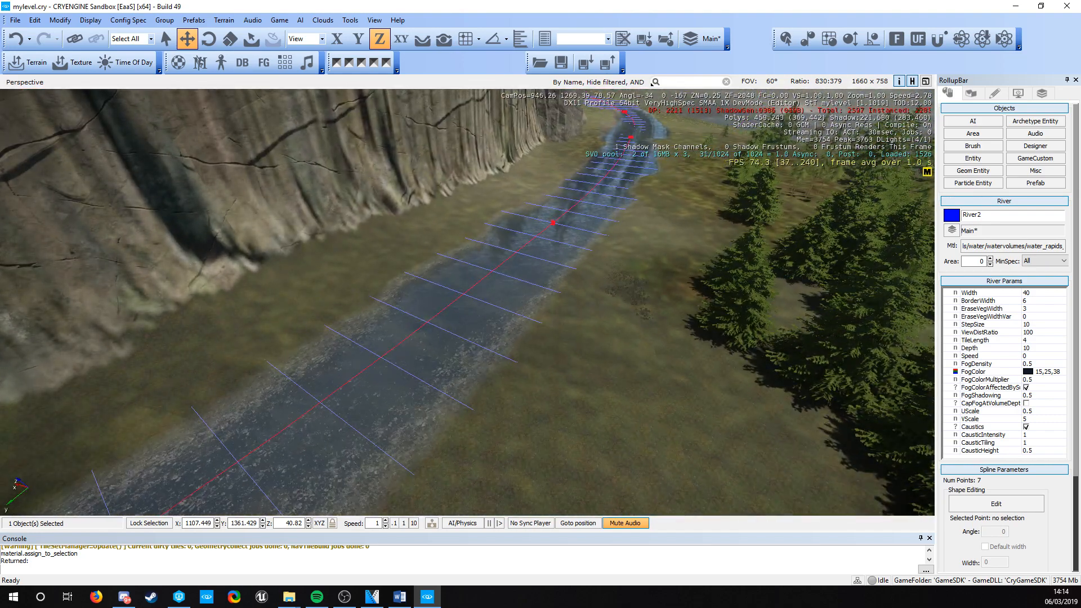
Review the water_rapids_poison material in the Material Editor and return to the river view.
{"action": "key", "text": "m"}
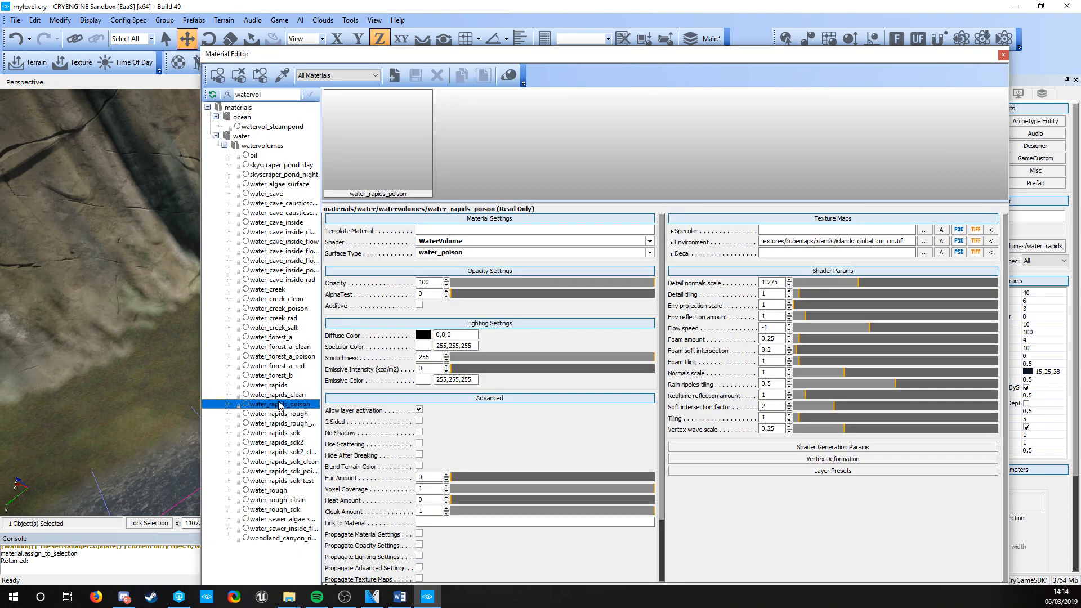
{"action": "key", "text": "Up"}
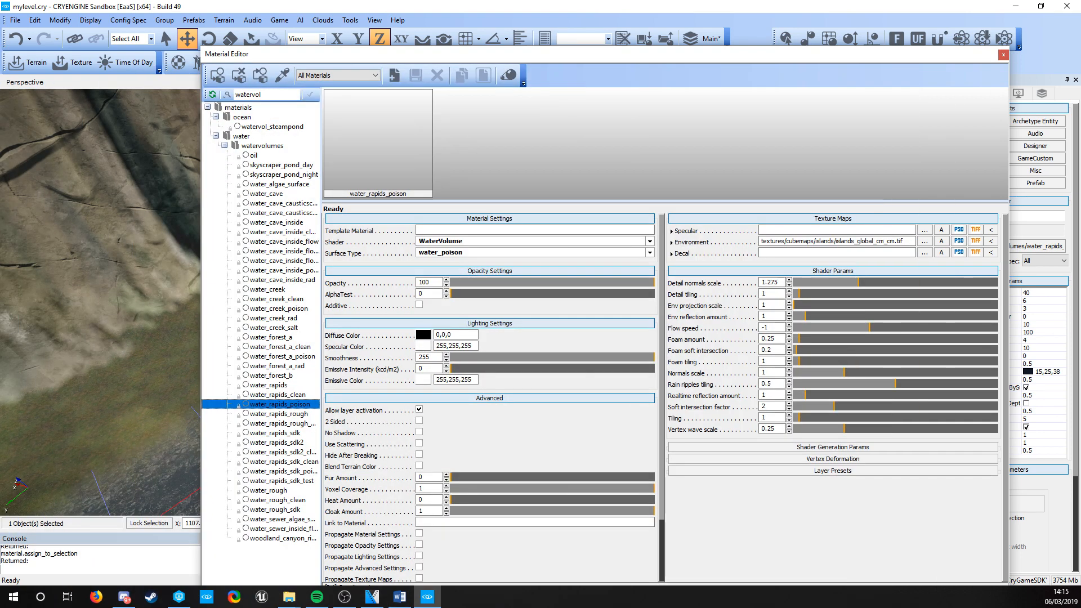
{"action": "left_click", "coordinate": [1004, 54]}
{"action": "right_click_drag", "start_coordinate": [544, 278], "coordinate": [1071, 89]}
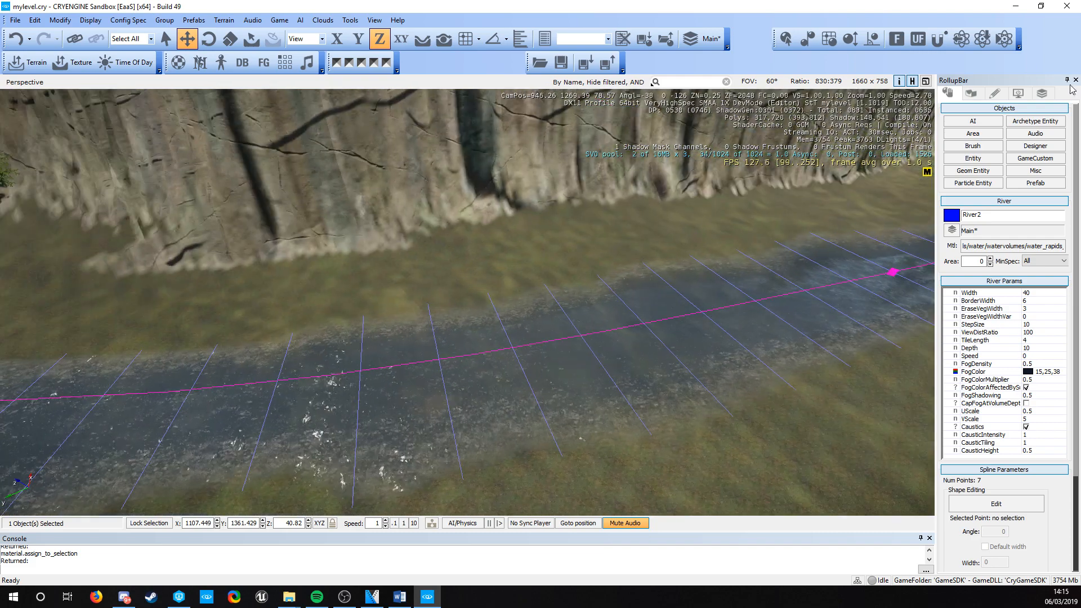
Open the terrain Layer Painter, choose the SandClean layer, and reduce the brush radius to about 7.94.
{"action": "left_click", "coordinate": [971, 92]}
{"action": "left_click", "coordinate": [974, 145]}
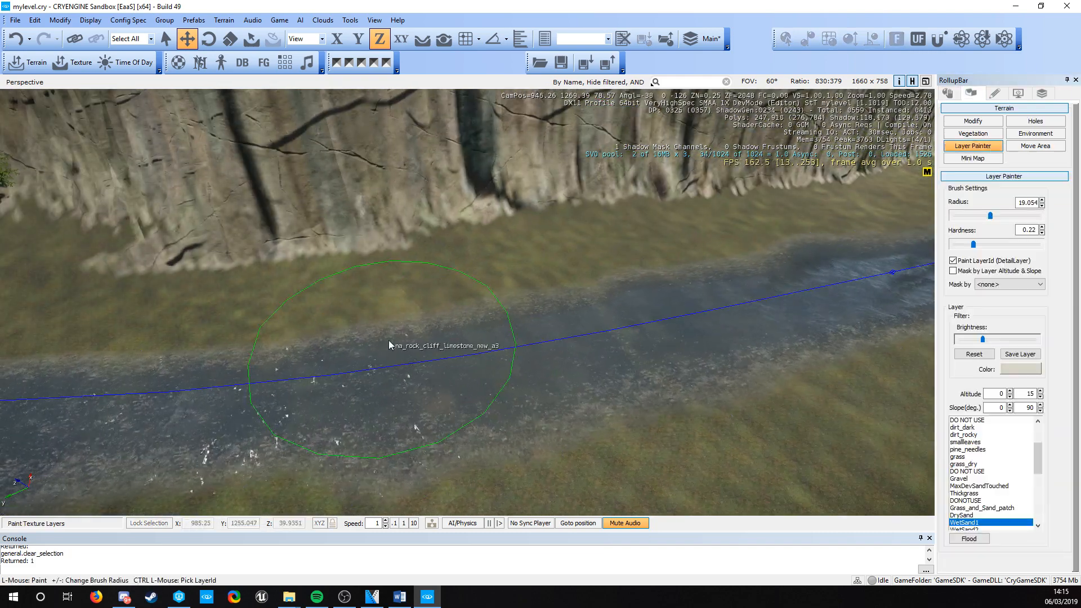
{"action": "right_click_drag", "start_coordinate": [394, 345], "coordinate": [404, 363]}
{"action": "key", "text": "a"}
{"action": "key", "text": "w"}
{"action": "scroll", "coordinate": [982, 467], "scroll_direction": "down", "scroll_amount": 4}
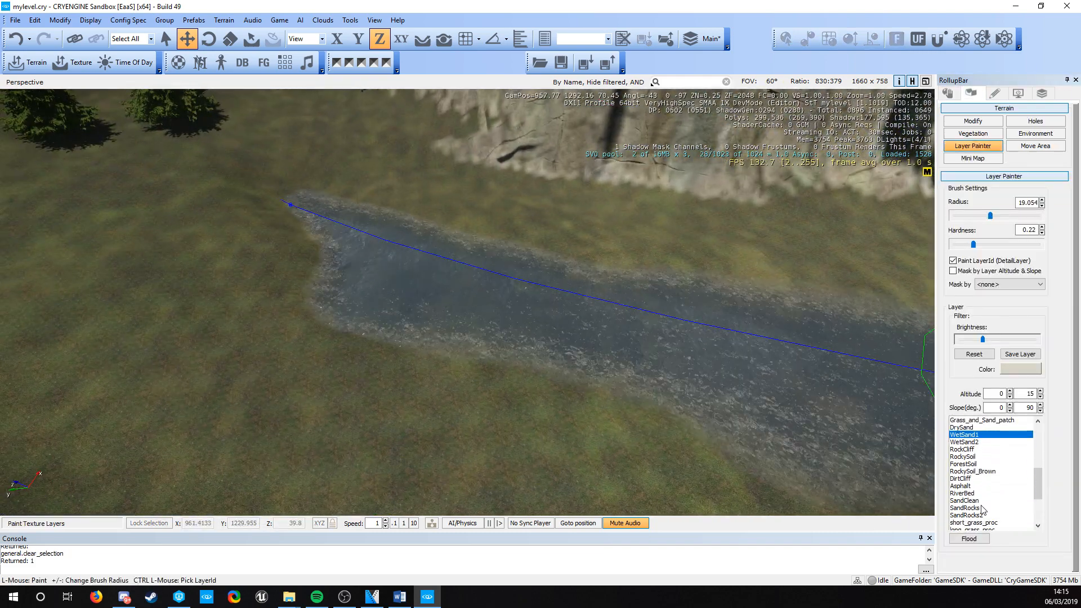
{"action": "left_click", "coordinate": [979, 501]}
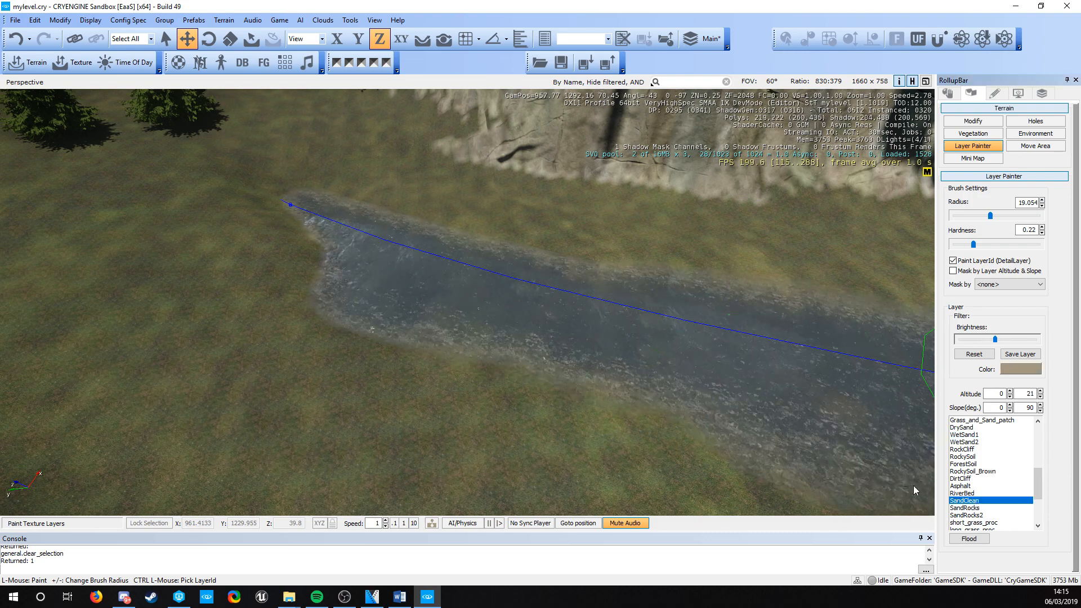
{"action": "mouse_move", "coordinate": [991, 216]}
{"action": "left_mouse_down"}
{"action": "mouse_move", "coordinate": [959, 217]}
{"action": "mouse_move", "coordinate": [981, 216]}
{"action": "left_mouse_up"}
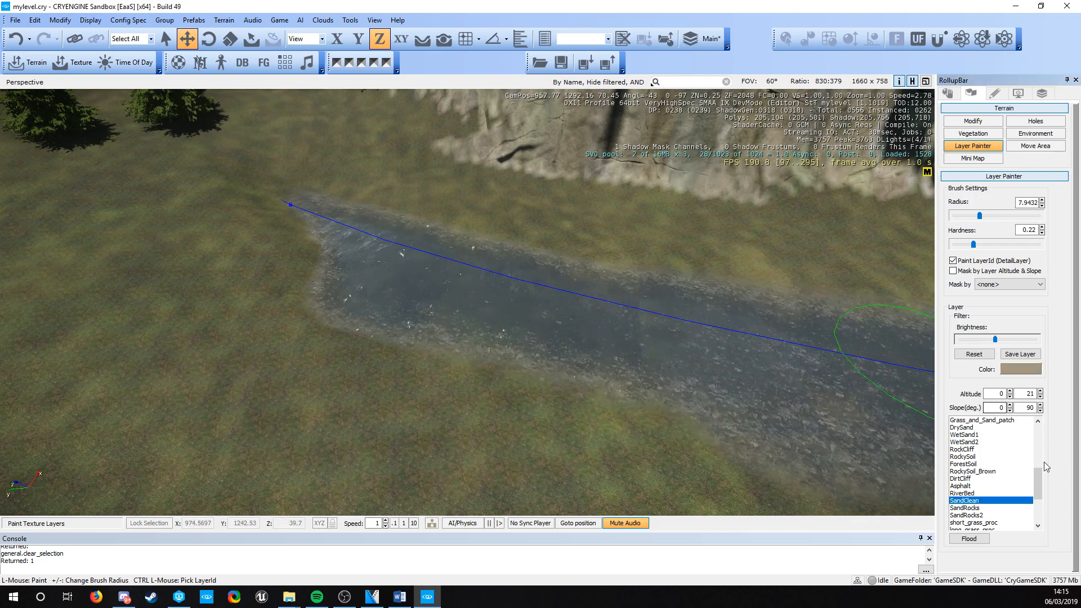
Try painting the RiverBed layer along both banks at the river's start, and undo the strokes.
{"action": "left_click", "coordinate": [963, 493]}
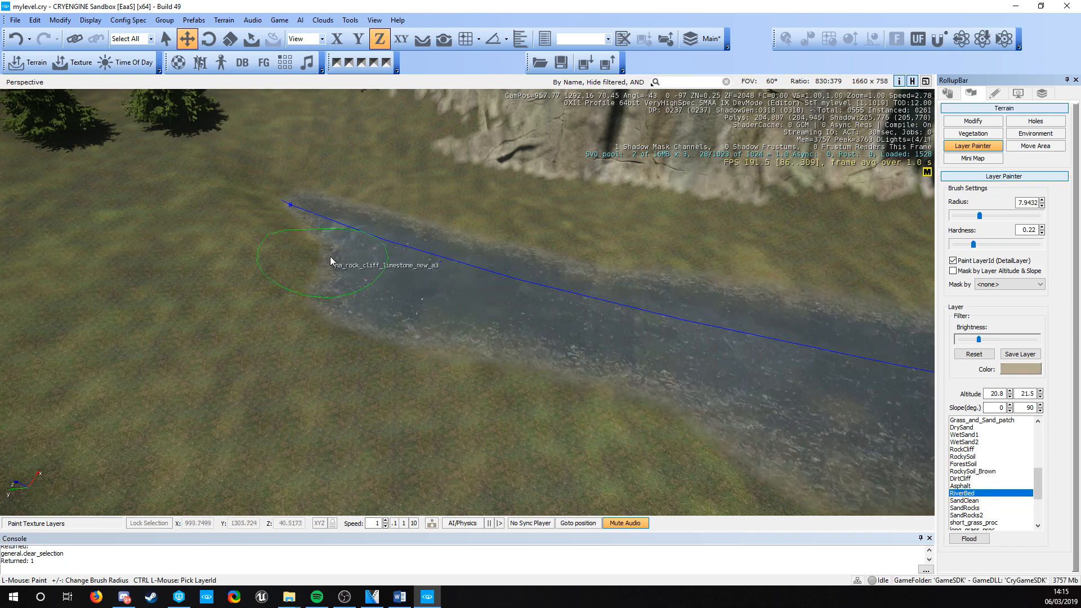
{"action": "mouse_move", "coordinate": [285, 213]}
{"action": "left_mouse_down"}
{"action": "mouse_move", "coordinate": [434, 244]}
{"action": "mouse_move", "coordinate": [347, 252]}
{"action": "mouse_move", "coordinate": [799, 431]}
{"action": "left_mouse_up"}
{"action": "key", "text": "w"}
{"action": "right_click_drag", "start_coordinate": [800, 431], "coordinate": [924, 423]}
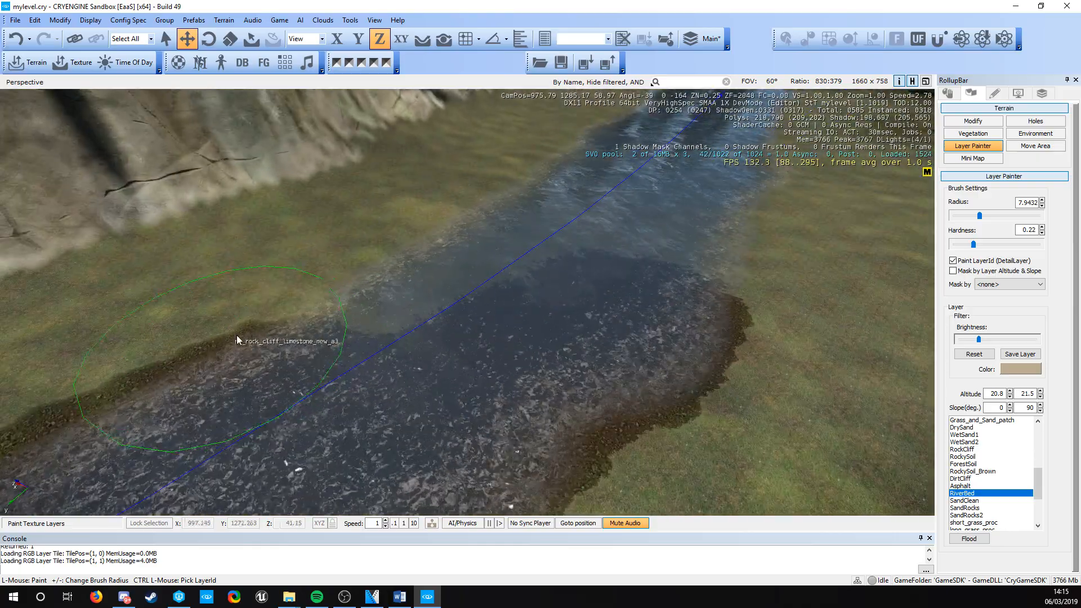
{"action": "mouse_move", "coordinate": [237, 337]}
{"action": "left_mouse_down"}
{"action": "mouse_move", "coordinate": [536, 253]}
{"action": "mouse_move", "coordinate": [614, 152]}
{"action": "mouse_move", "coordinate": [502, 307]}
{"action": "left_mouse_up"}
{"action": "right_click_drag", "start_coordinate": [501, 307], "coordinate": [417, 313]}
{"action": "key", "text": "s"}
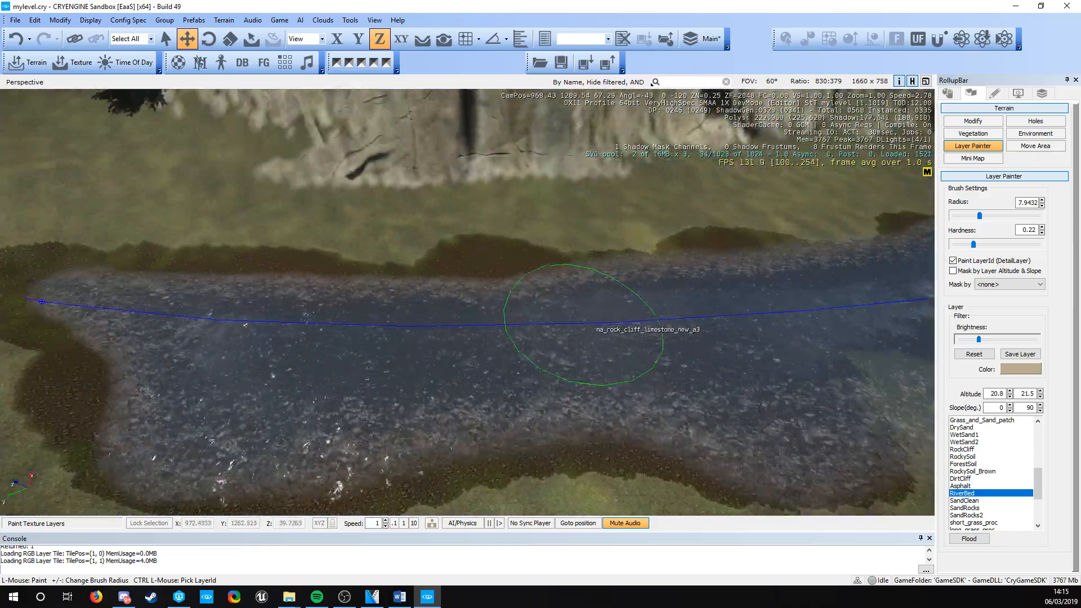
{"action": "key", "text": "ctrl+z"}
{"action": "key", "text": "ctrl+z"}
Browse the terrain layer list and select the RiverRocks layer for painting.
{"action": "left_click", "coordinate": [991, 456]}
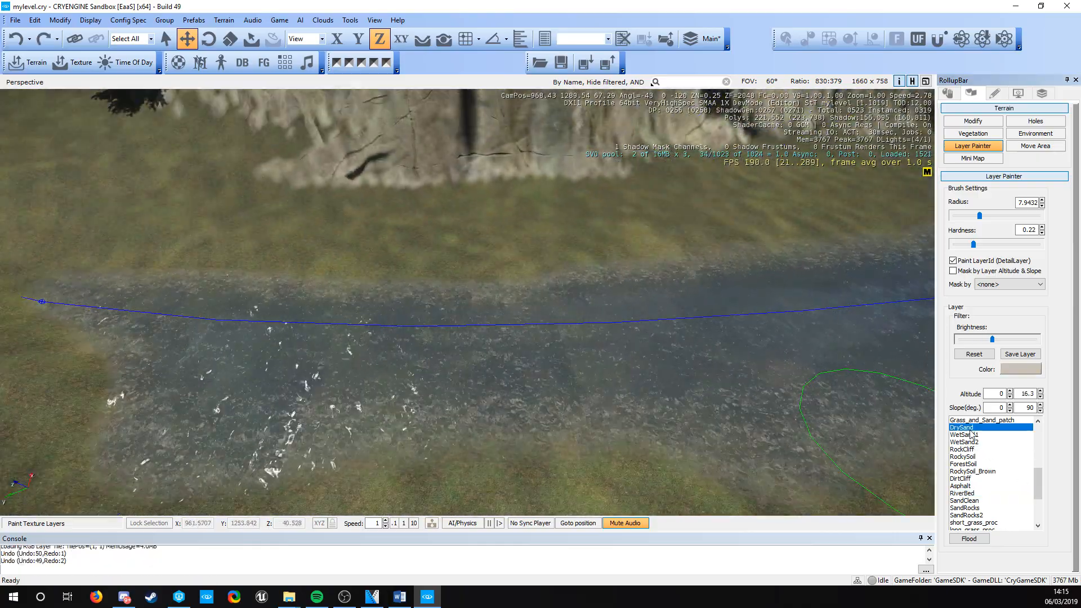
{"action": "key", "text": "Down"}
{"action": "key", "text": "Down"}
{"action": "key", "text": "Down"}
{"action": "key", "text": "Down"}
{"action": "key", "text": "Down"}
{"action": "key", "text": "Down"}
{"action": "key", "text": "Down"}
{"action": "key", "text": "Down"}
{"action": "key", "text": "Down"}
{"action": "key", "text": "Down"}
{"action": "key", "text": "Down"}
{"action": "key", "text": "Down"}
{"action": "key", "text": "Down"}
{"action": "key", "text": "Down"}
{"action": "key", "text": "Down"}
{"action": "key", "text": "Down"}
{"action": "key", "text": "Down"}
{"action": "key", "text": "Down"}
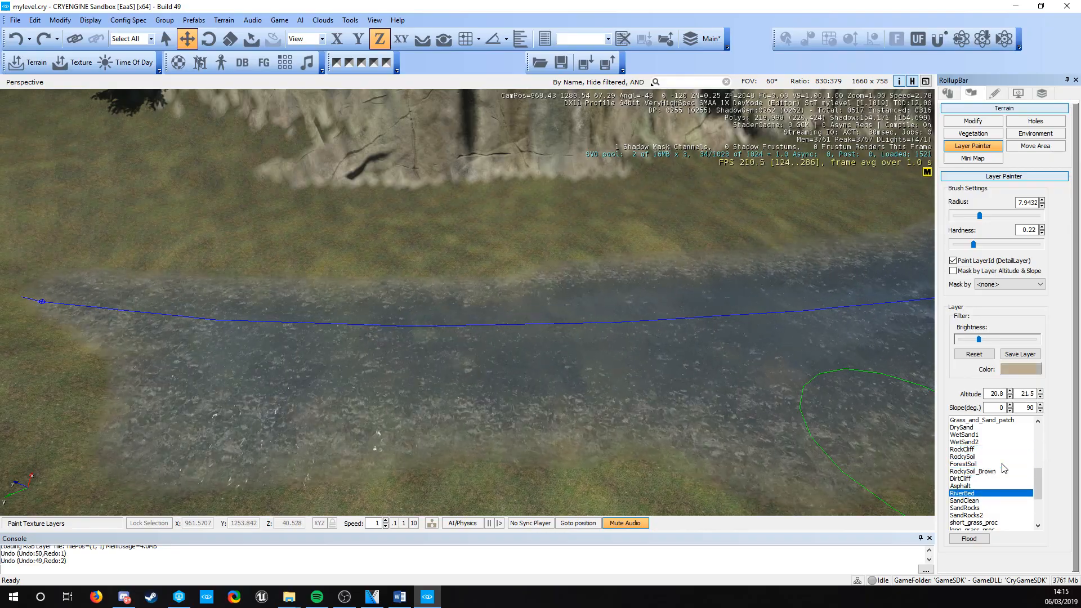
{"action": "key", "text": "r"}
{"action": "key", "text": "r"}
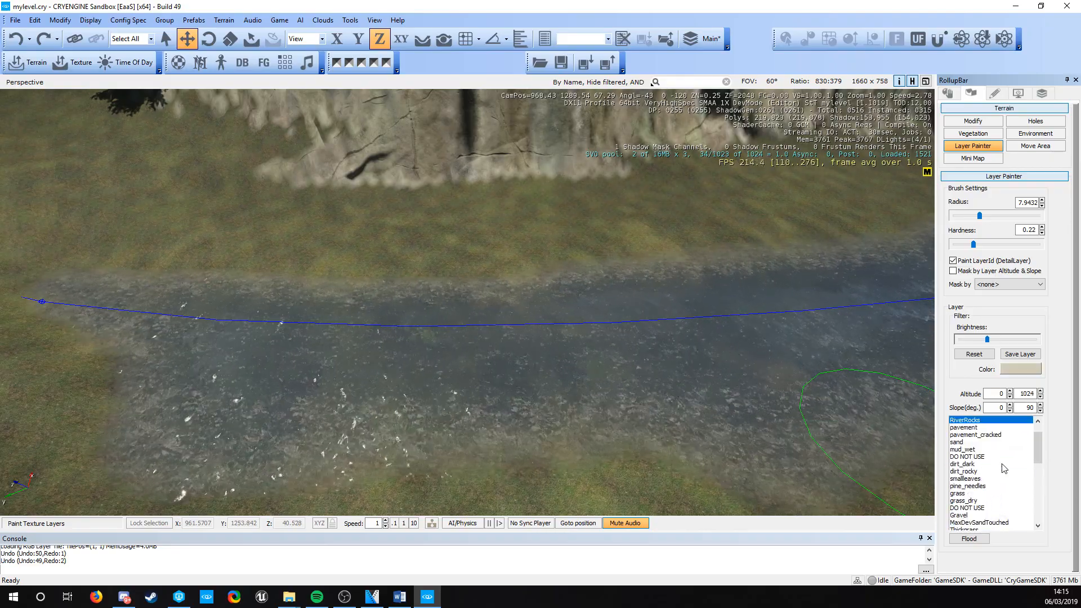
Paint the RiverRocks layer over the bed and both banks at the river's start.
{"action": "mouse_move", "coordinate": [72, 298]}
{"action": "left_mouse_down"}
{"action": "mouse_move", "coordinate": [185, 322]}
{"action": "mouse_move", "coordinate": [253, 403]}
{"action": "mouse_move", "coordinate": [411, 310]}
{"action": "mouse_move", "coordinate": [731, 343]}
{"action": "mouse_move", "coordinate": [704, 379]}
{"action": "left_mouse_up"}
{"action": "right_click_drag", "start_coordinate": [704, 378], "coordinate": [559, 380]}
{"action": "key", "text": "s"}
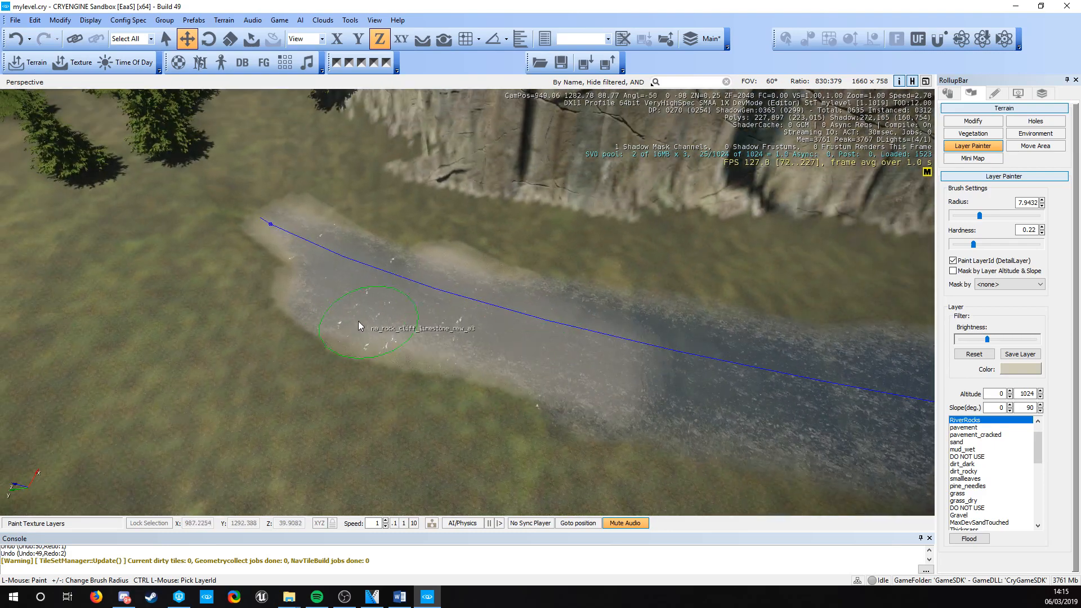
{"action": "key", "text": "d"}
{"action": "key", "text": "s"}
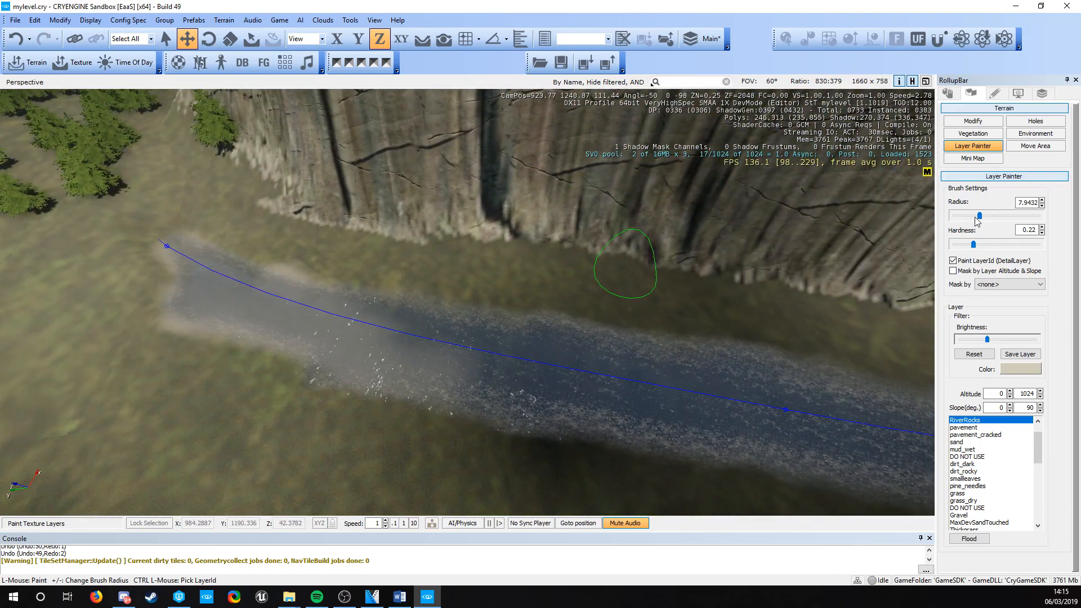
Enlarge the brush radius to about 12.59 and paint RiverRocks along both banks of the stretch beneath the cliff.
{"action": "left_click_drag", "start_coordinate": [363, 320], "coordinate": [858, 405]}
{"action": "left_click_drag", "start_coordinate": [411, 376], "coordinate": [768, 422]}
{"action": "key", "text": "d"}
{"action": "right_click_drag", "start_coordinate": [495, 403], "coordinate": [569, 406]}
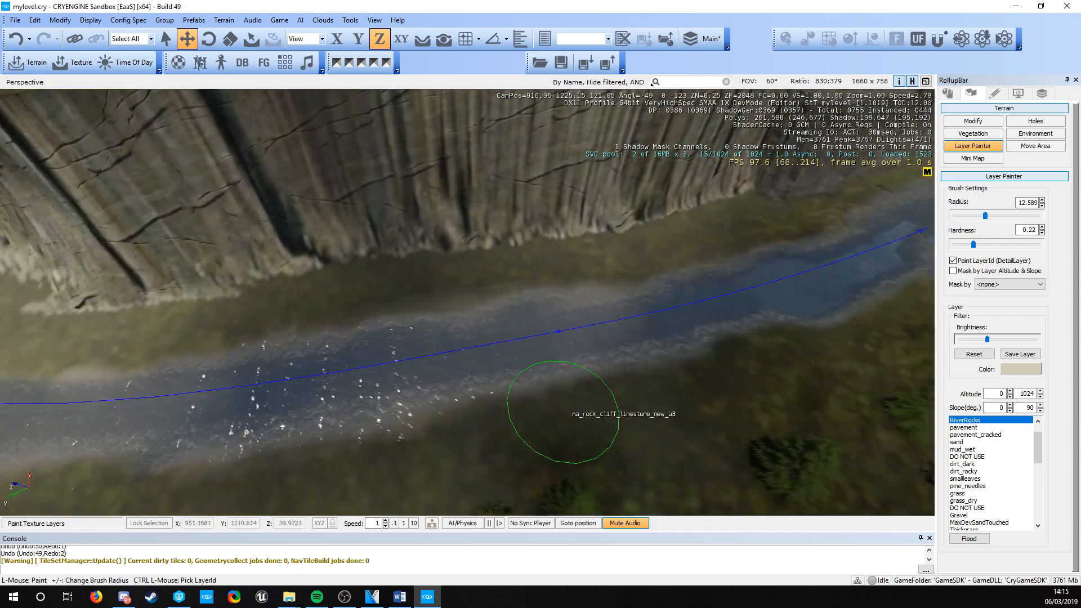
{"action": "mouse_move", "coordinate": [422, 325]}
{"action": "left_mouse_down"}
{"action": "mouse_move", "coordinate": [597, 303]}
{"action": "mouse_move", "coordinate": [762, 253]}
{"action": "left_mouse_up"}
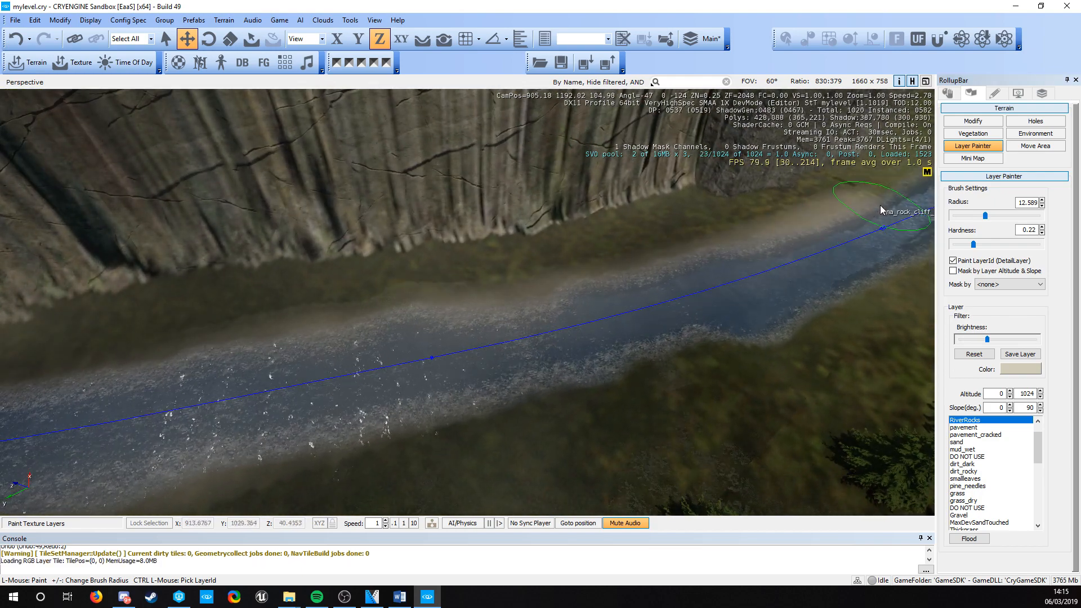
{"action": "left_click_drag", "start_coordinate": [543, 363], "coordinate": [703, 310]}
Extend the RiverRocks painting downstream past the dark cliff rocks and around the river bend.
{"action": "key", "text": "w"}
{"action": "right_click_drag", "start_coordinate": [640, 329], "coordinate": [638, 329]}
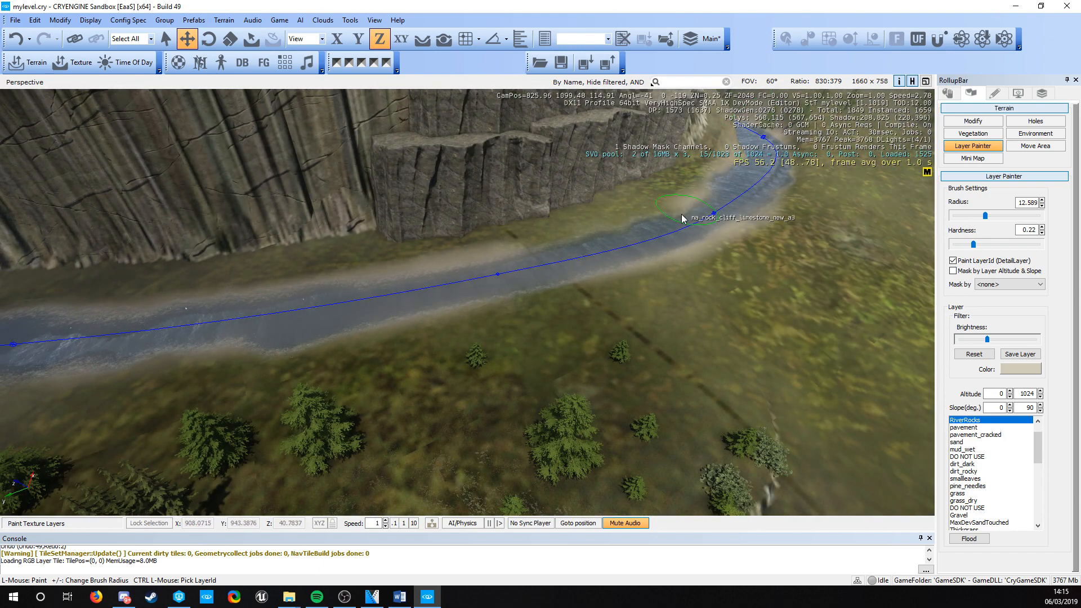
{"action": "key", "text": "w"}
{"action": "right_click_drag", "start_coordinate": [487, 285], "coordinate": [499, 269]}
{"action": "key", "text": "d"}
Pick the Cliff layer, enable masking by layer altitude and slope, and undo the trial stroke on the river bank.
{"action": "left_click", "coordinate": [433, 394], "text": "ctrl"}
{"action": "key", "text": "d"}
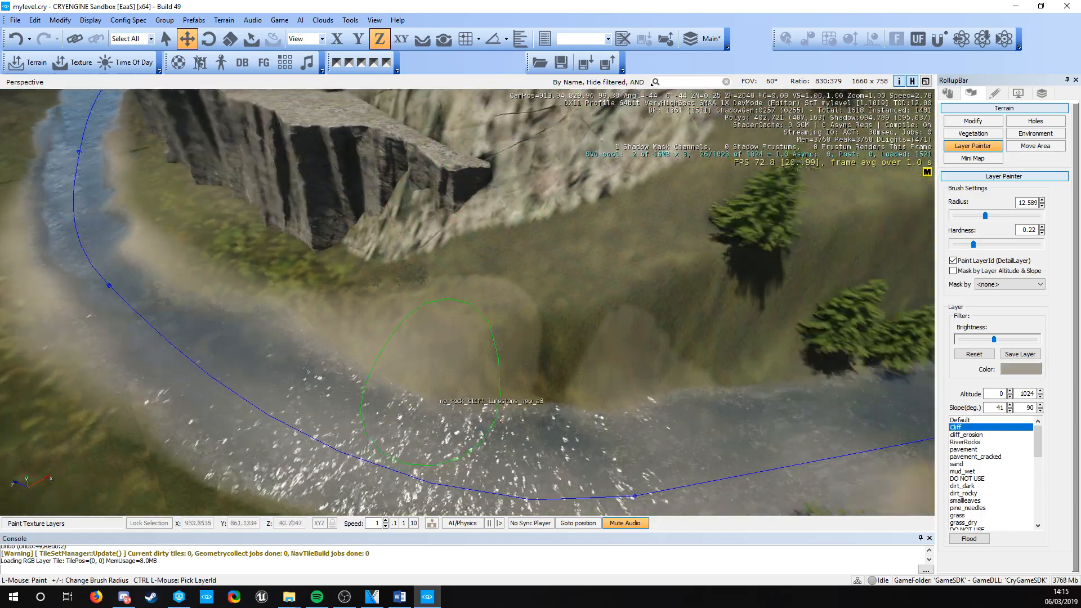
{"action": "key", "text": "d"}
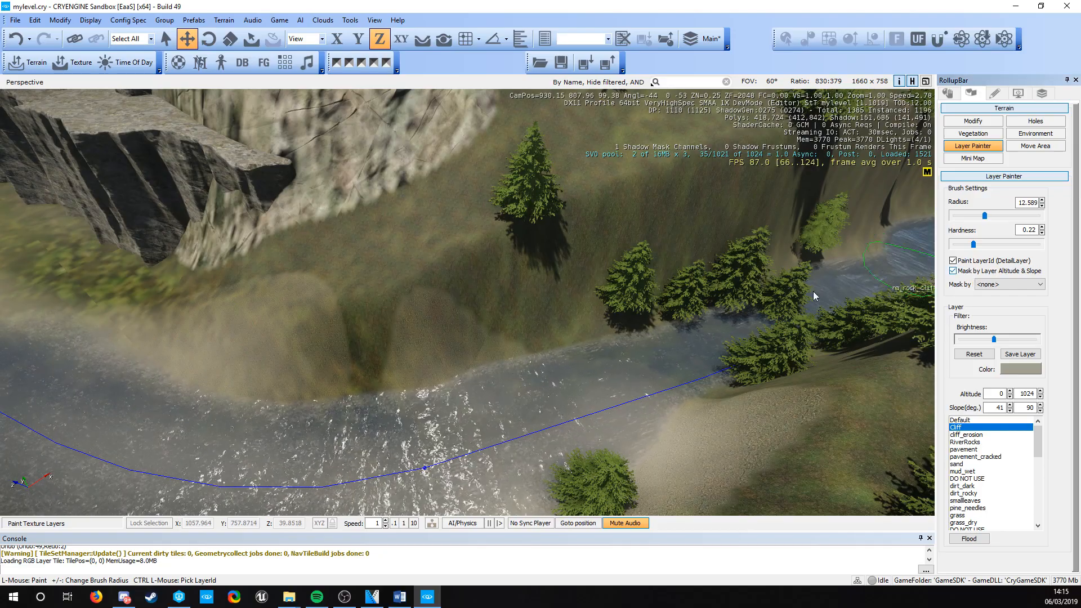
{"action": "left_click_drag", "start_coordinate": [182, 364], "coordinate": [622, 304]}
{"action": "key", "text": "ctrl+z"}
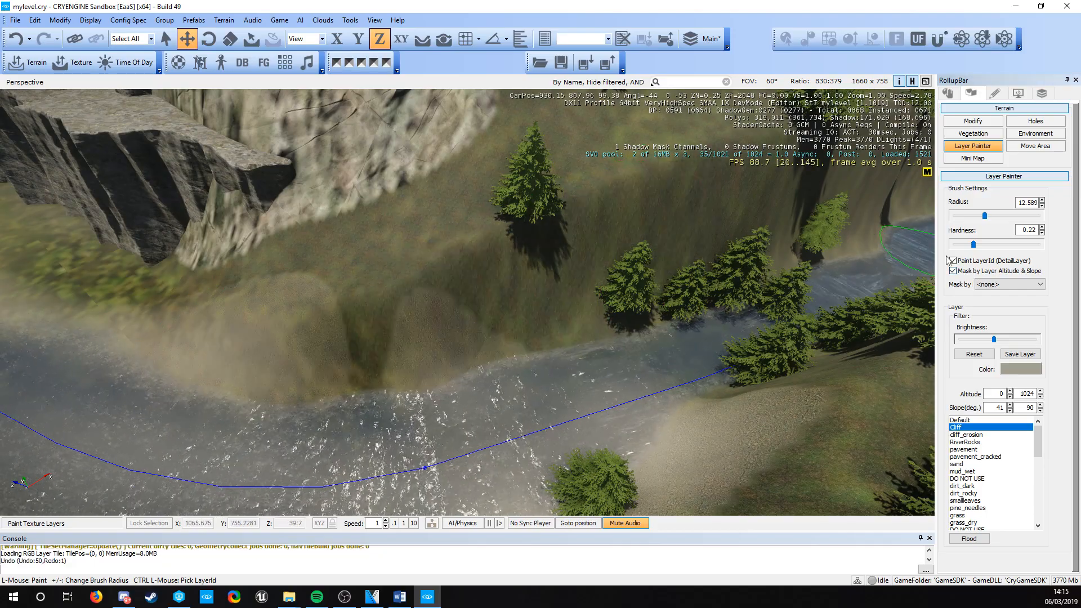
Paint the masked Cliff layer onto the steep bank beside the river after the bend.
{"action": "key", "text": "s"}
{"action": "key", "text": "d"}
{"action": "right_click_drag", "start_coordinate": [439, 314], "coordinate": [395, 319]}
{"action": "mouse_move", "coordinate": [305, 307]}
{"action": "left_mouse_down"}
{"action": "mouse_move", "coordinate": [441, 299]}
{"action": "mouse_move", "coordinate": [467, 320]}
{"action": "left_mouse_up"}
{"action": "key", "text": "d"}
{"action": "right_click_drag", "start_coordinate": [467, 320], "coordinate": [510, 314]}
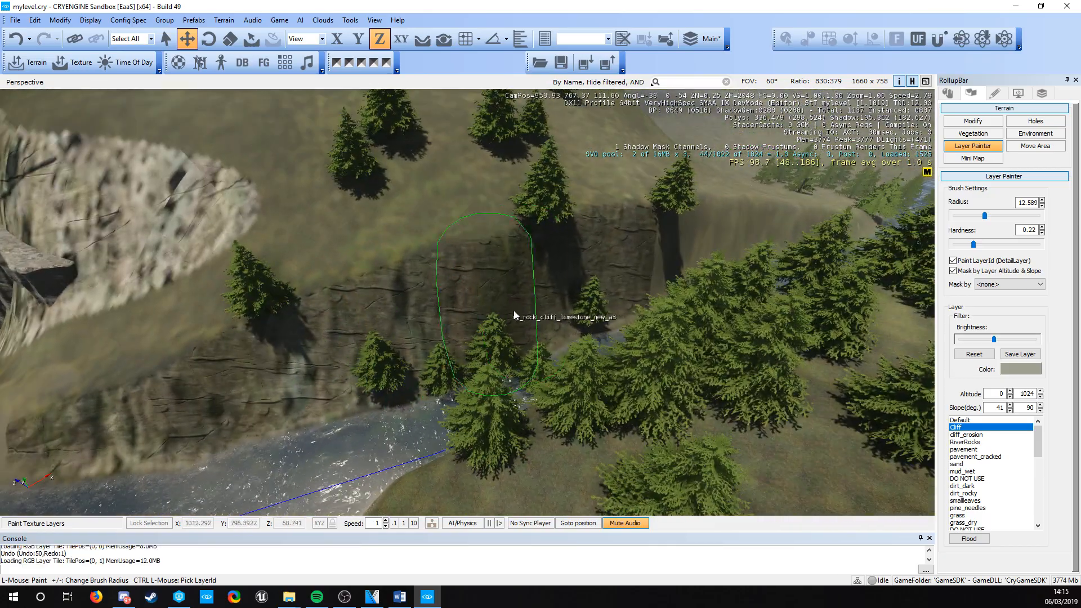
Cover the remaining steep gorge walls further along the river with the Cliff layer.
{"action": "left_click_drag", "start_coordinate": [514, 314], "coordinate": [673, 290]}
{"action": "key", "text": "w"}
{"action": "right_click_drag", "start_coordinate": [673, 290], "coordinate": [688, 286]}
{"action": "key", "text": "s"}
{"action": "right_click_drag", "start_coordinate": [462, 306], "coordinate": [498, 302]}
{"action": "left_click_drag", "start_coordinate": [702, 362], "coordinate": [73, 276]}
{"action": "key", "text": "a"}
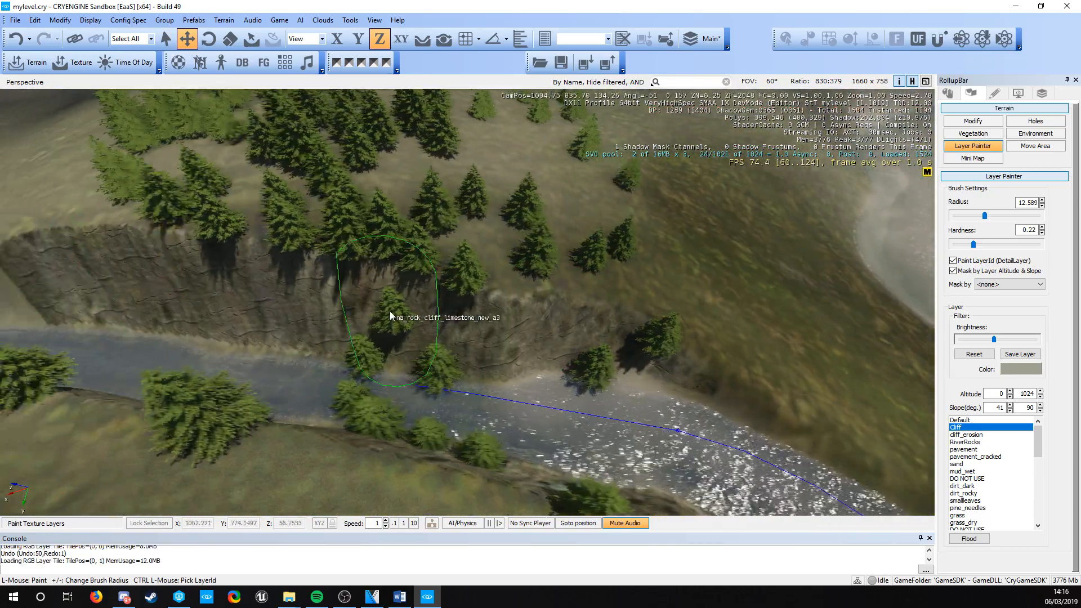
{"action": "right_click_drag", "start_coordinate": [394, 313], "coordinate": [392, 262]}
{"action": "key", "text": "s"}
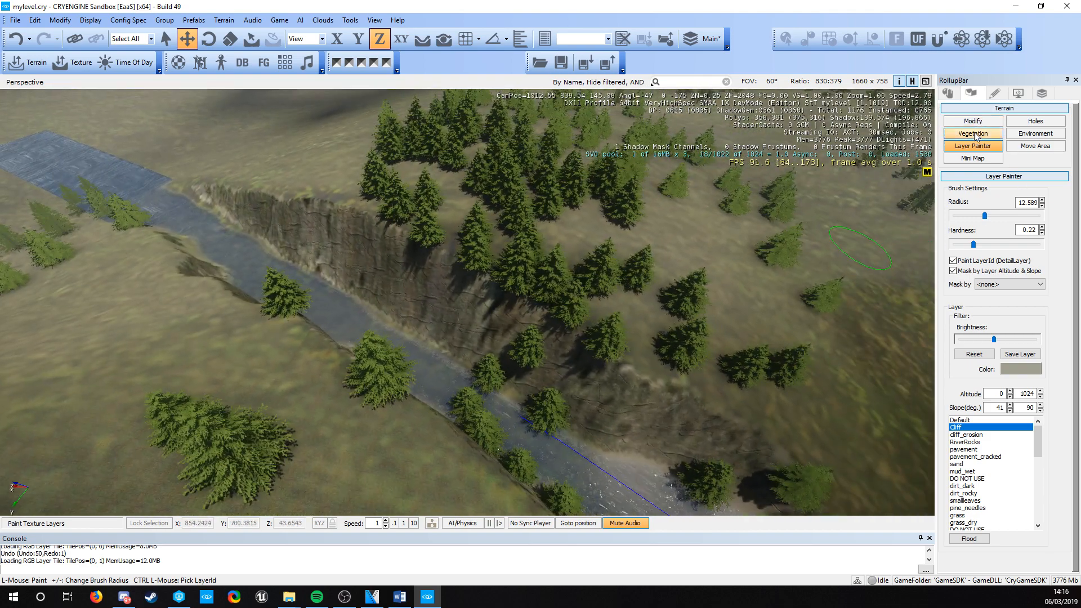
Switch to vegetation editing, box-select the conifers on the gorge wall, and move them onto the ground above.
{"action": "left_click", "coordinate": [974, 134]}
{"action": "right_click_drag", "start_coordinate": [360, 352], "coordinate": [397, 360]}
{"action": "key", "text": "w"}
{"action": "key", "text": "d"}
{"action": "left_click_drag", "start_coordinate": [292, 317], "coordinate": [516, 443]}
{"action": "left_click_drag", "start_coordinate": [373, 398], "coordinate": [442, 331]}
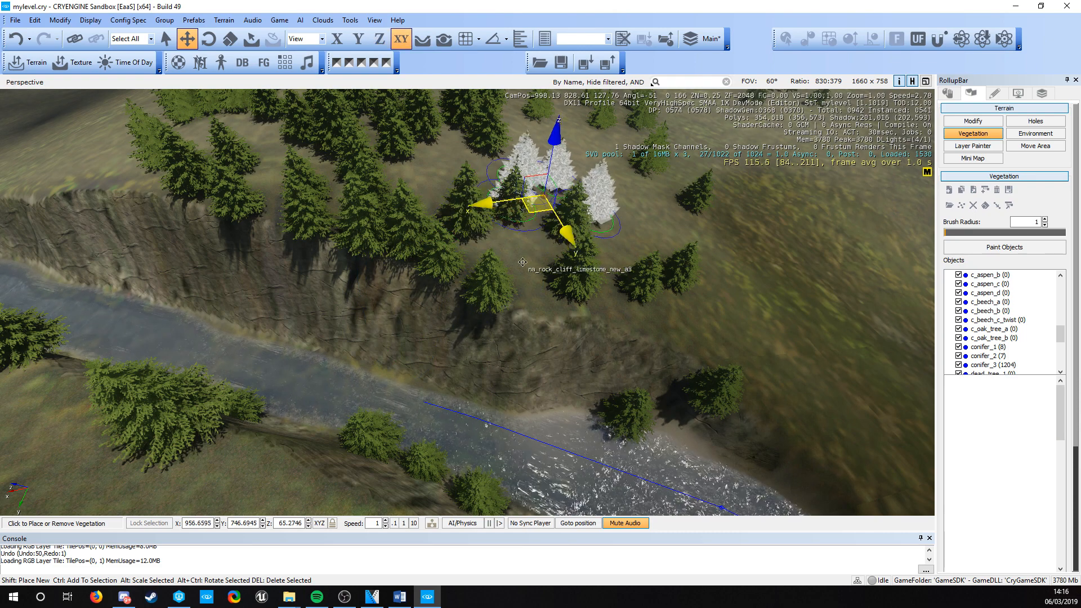
Move the next group of conifers and the small one beside it from the gorge wall to the higher ground.
{"action": "key", "text": "d"}
{"action": "right_click_drag", "start_coordinate": [508, 321], "coordinate": [495, 322]}
{"action": "left_click_drag", "start_coordinate": [485, 257], "coordinate": [323, 416]}
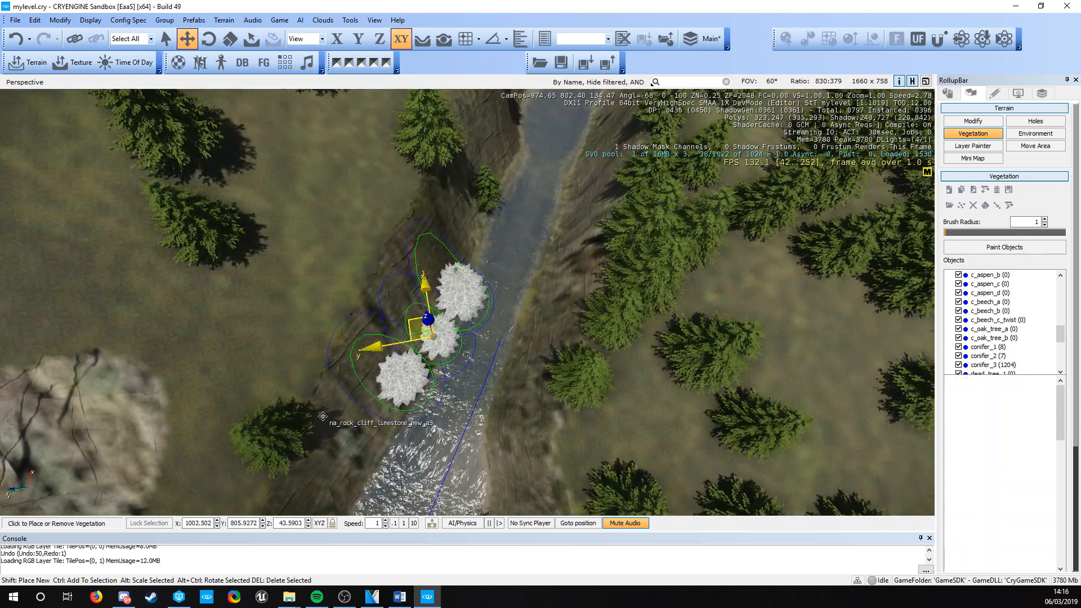
{"action": "left_click_drag", "start_coordinate": [410, 319], "coordinate": [353, 260]}
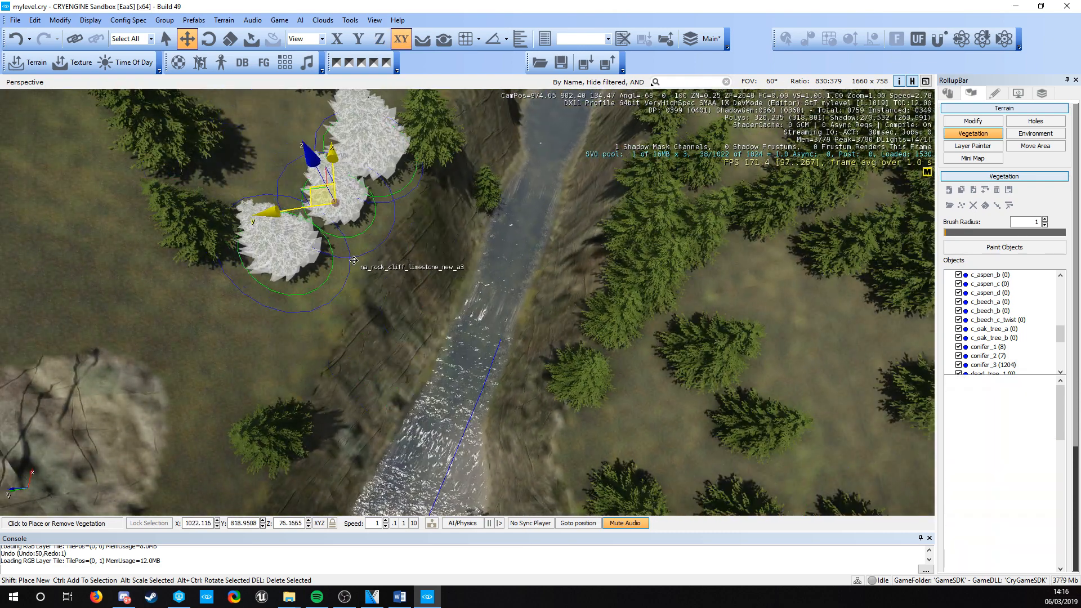
{"action": "left_click_drag", "start_coordinate": [508, 204], "coordinate": [471, 182]}
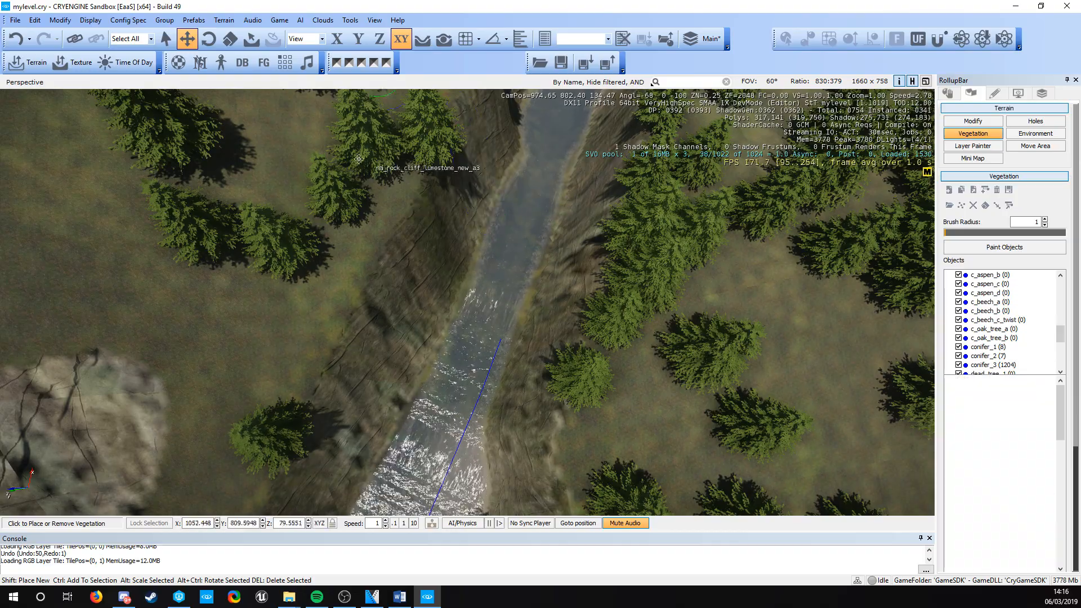
Move the single conifer on the slope near the limestone rock away from the gorge wall and finish vegetation editing.
{"action": "left_click_drag", "start_coordinate": [341, 191], "coordinate": [437, 278]}
{"action": "right_click_drag", "start_coordinate": [437, 278], "coordinate": [322, 348]}
{"action": "key", "text": "d"}
{"action": "left_click", "coordinate": [367, 294]}
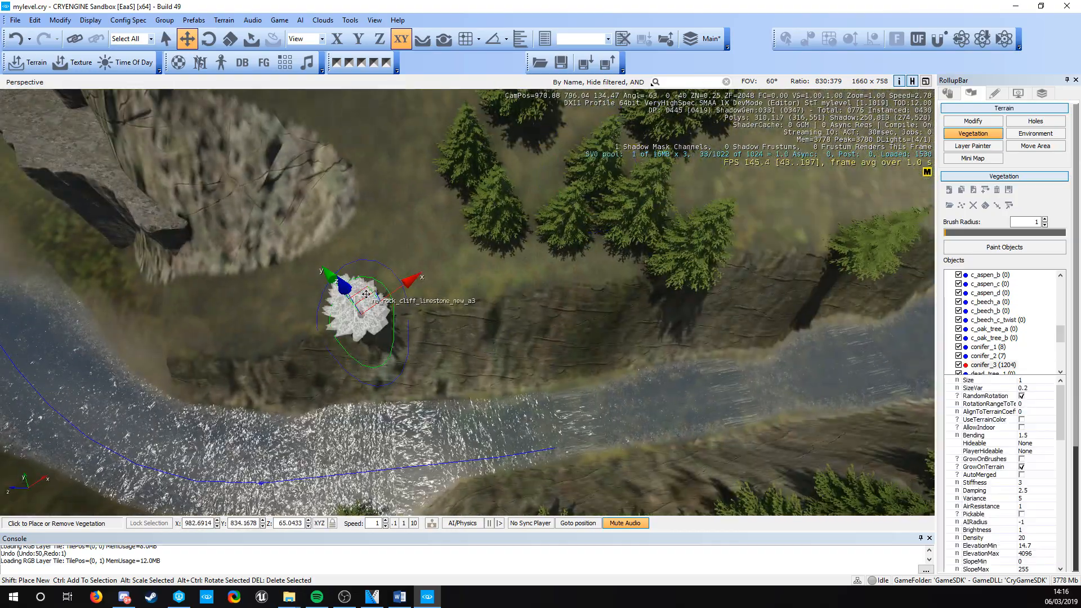
{"action": "left_click_drag", "start_coordinate": [366, 294], "coordinate": [412, 307]}
{"action": "right_click_drag", "start_coordinate": [411, 307], "coordinate": [507, 281]}
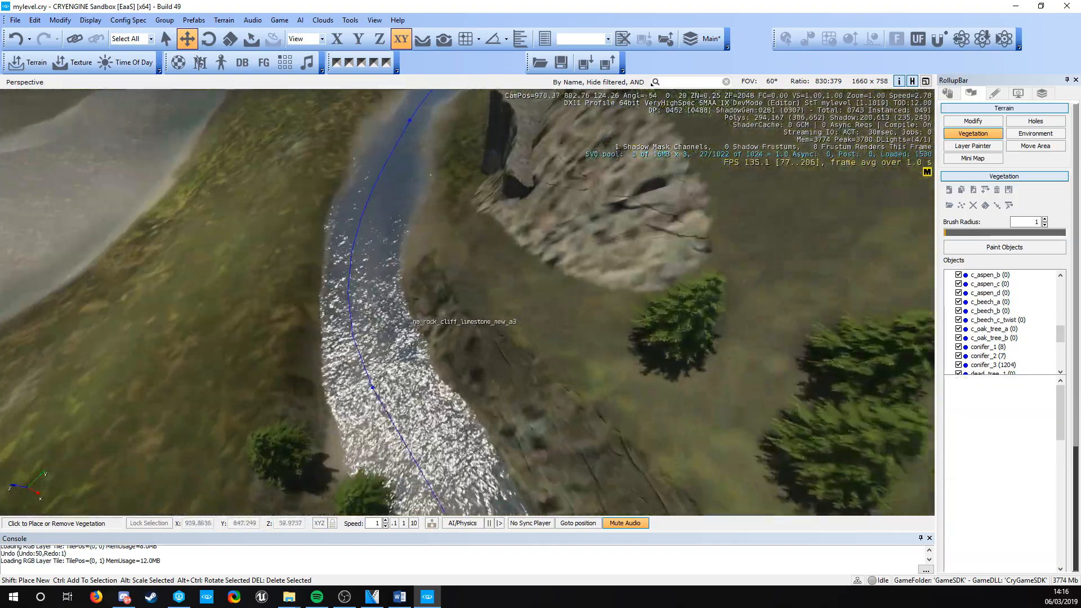
{"action": "right_click_drag", "start_coordinate": [441, 394], "coordinate": [530, 309]}
{"action": "key", "text": "Escape"}
Inspect the painted river along the cliff, check the river's Speed parameter, and view the surrounding level with nothing selected.
{"action": "key", "text": "w"}
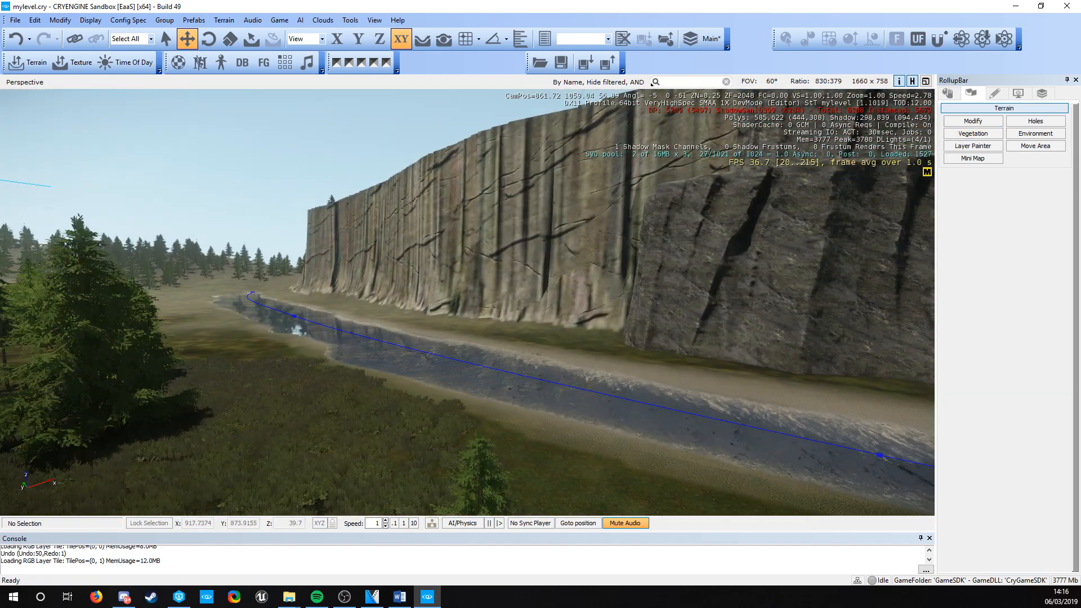
{"action": "key", "text": "d"}
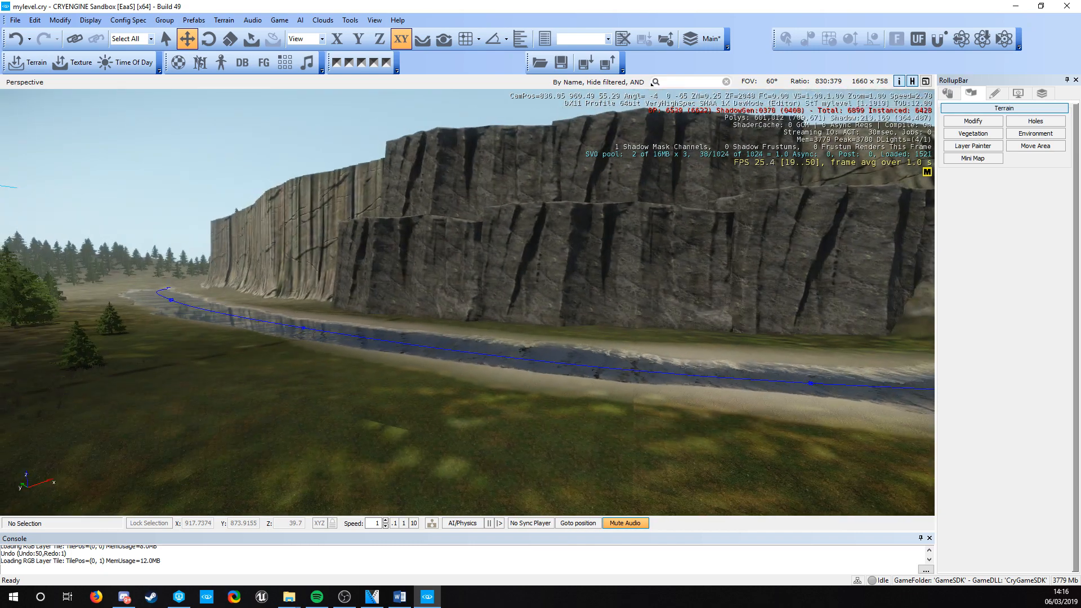
{"action": "key", "text": "w"}
{"action": "right_click_drag", "start_coordinate": [361, 335], "coordinate": [314, 350]}
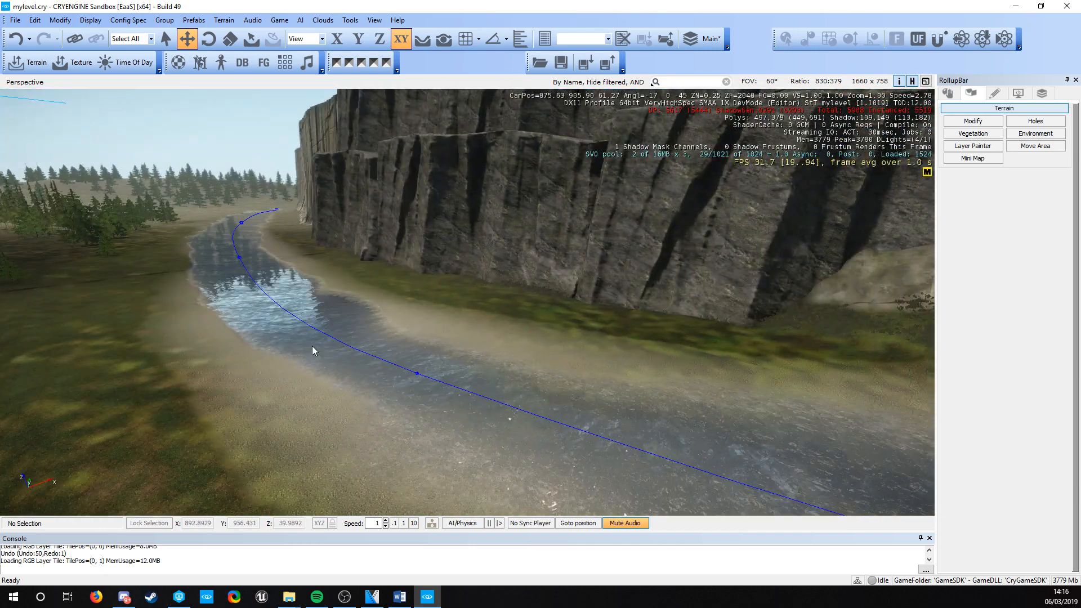
{"action": "left_click", "coordinate": [950, 94]}
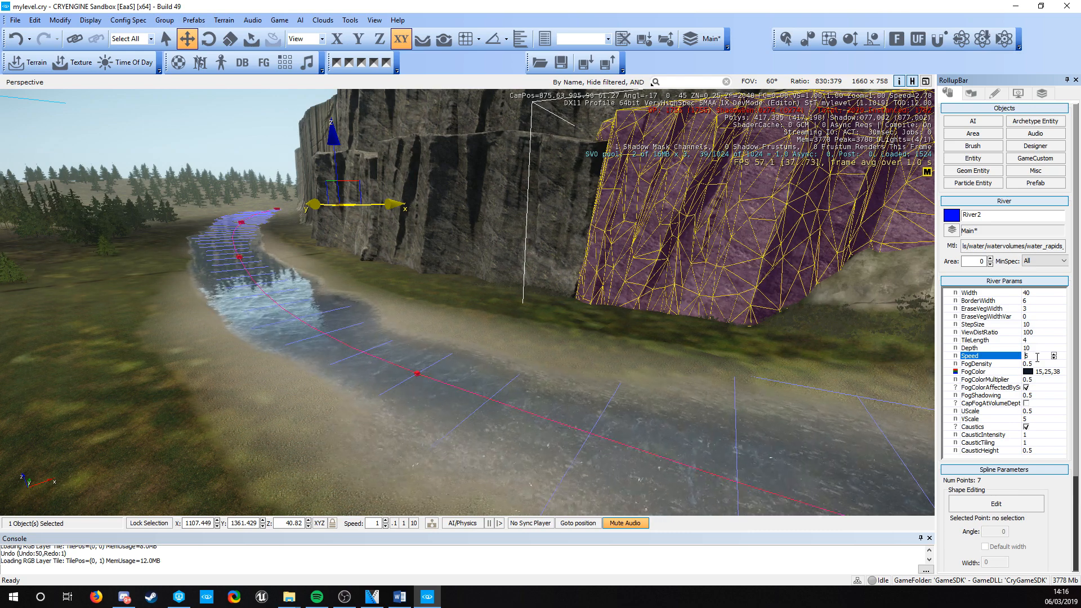
{"action": "right_click_drag", "start_coordinate": [361, 253], "coordinate": [335, 251]}
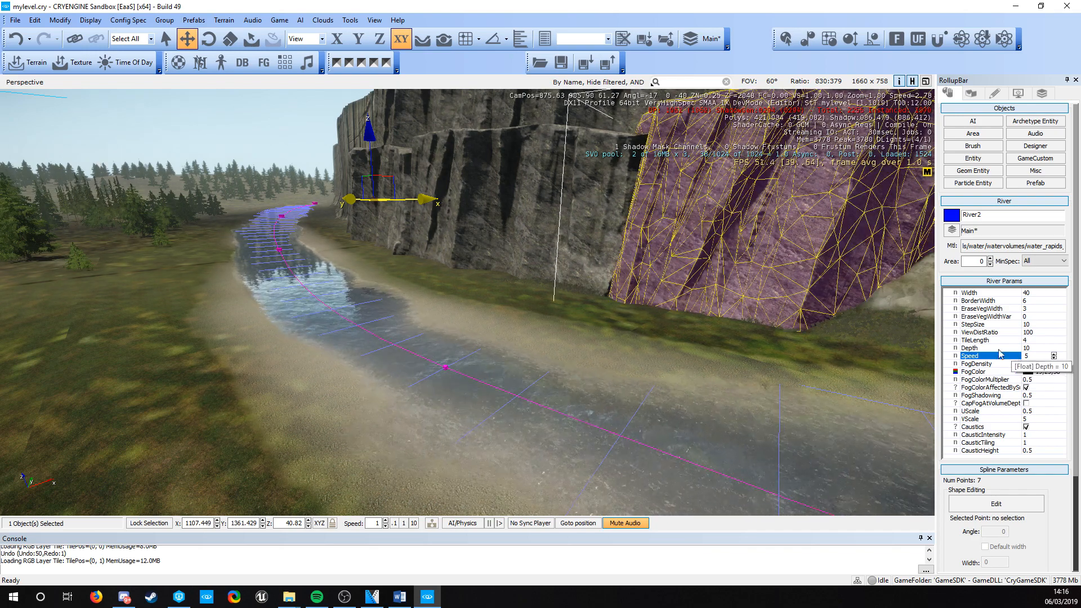
{"action": "right_click_drag", "start_coordinate": [529, 343], "coordinate": [304, 311]}
{"action": "left_click", "coordinate": [518, 341]}
{"action": "mouse_move", "coordinate": [511, 340]}
{"action": "right_mouse_down"}
{"action": "mouse_move", "coordinate": [295, 319]}
{"action": "mouse_move", "coordinate": [135, 321]}
{"action": "mouse_move", "coordinate": [507, 349]}
{"action": "right_mouse_up"}
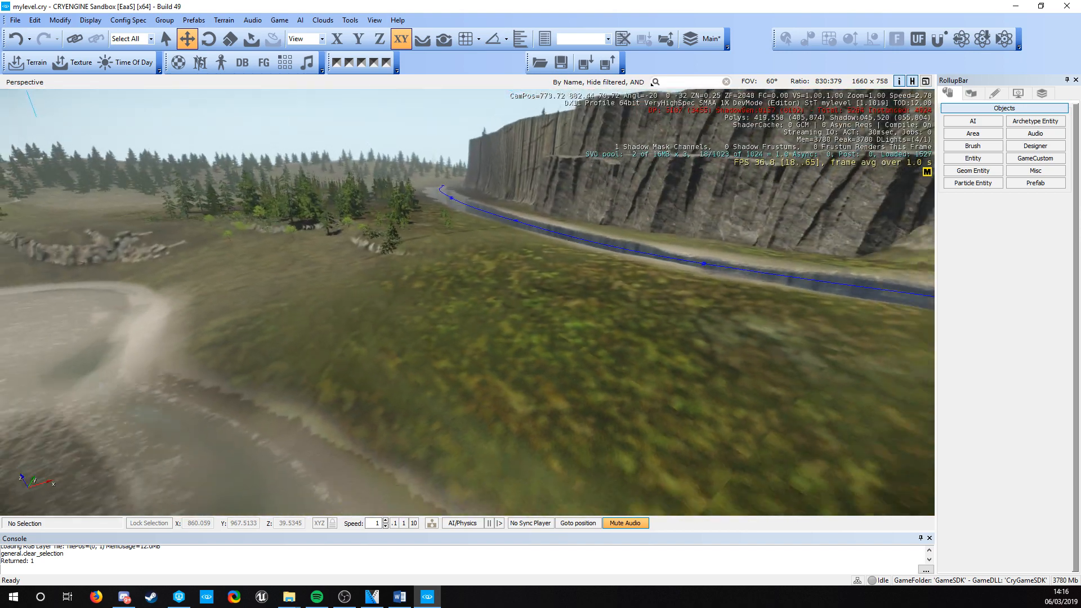
{"action": "mouse_move", "coordinate": [403, 362]}
{"action": "right_mouse_down"}
{"action": "mouse_move", "coordinate": [440, 349]}
{"action": "mouse_move", "coordinate": [413, 353]}
{"action": "right_mouse_up"}
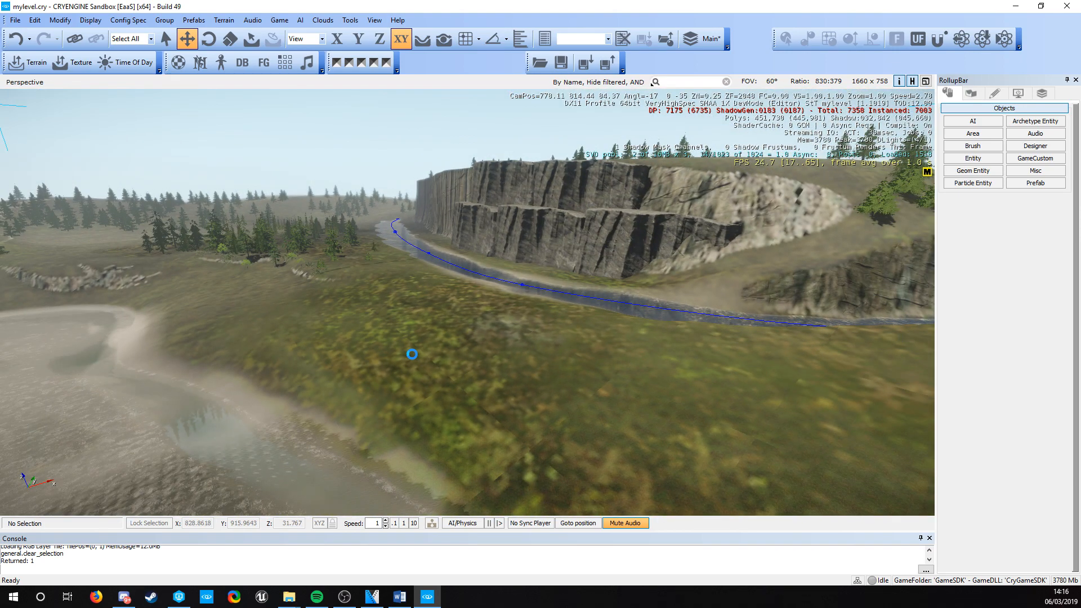